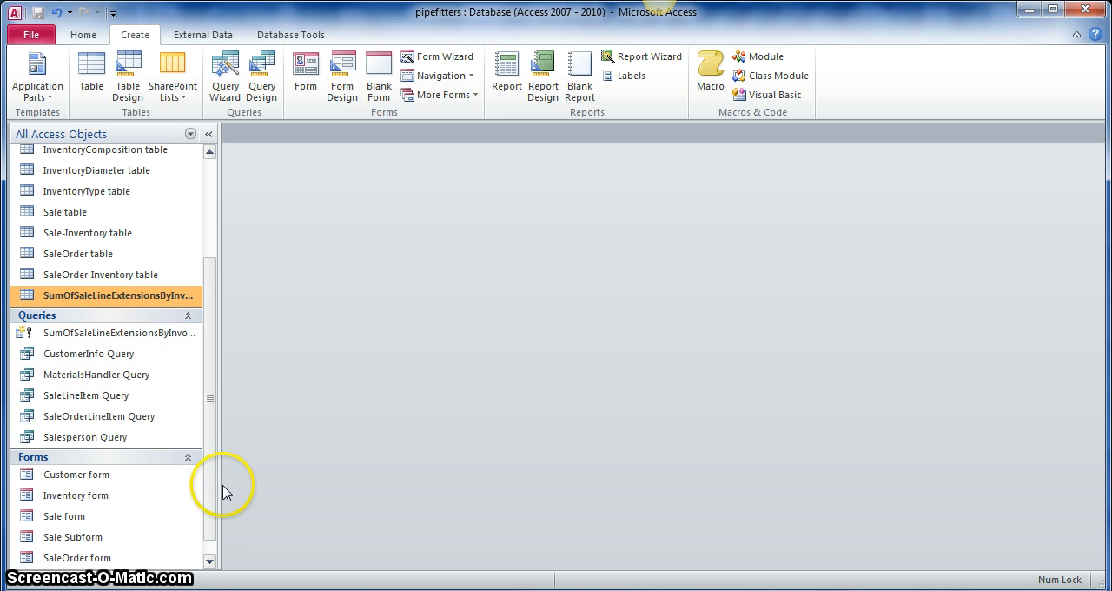
- Copy the Sale form and paste a duplicate of it into the database's forms
left_click_drag(216, 502, 241, 545)
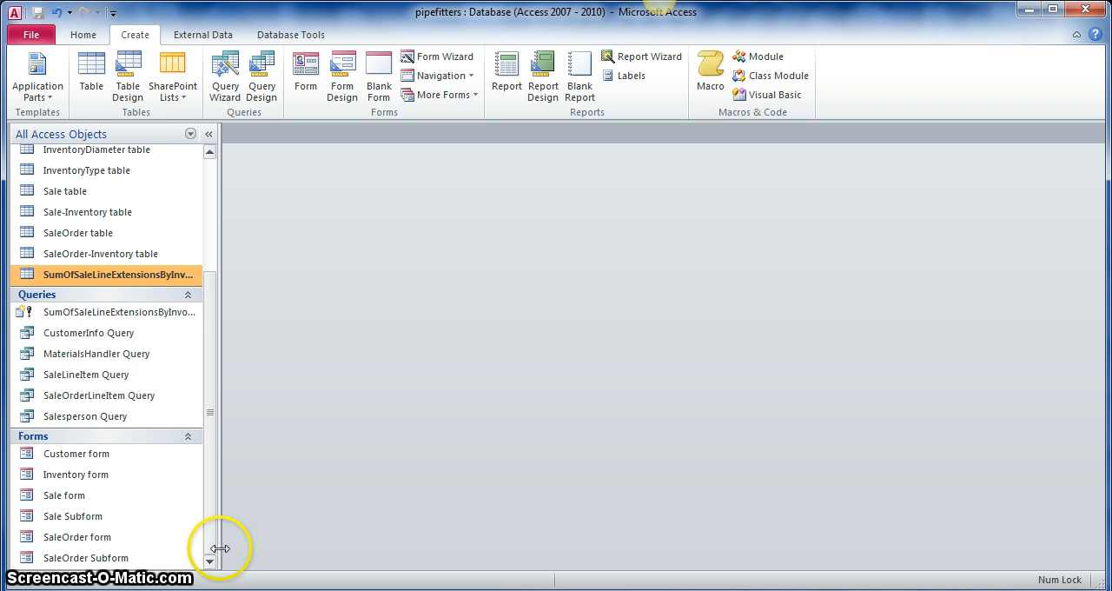
left_click(63, 495)
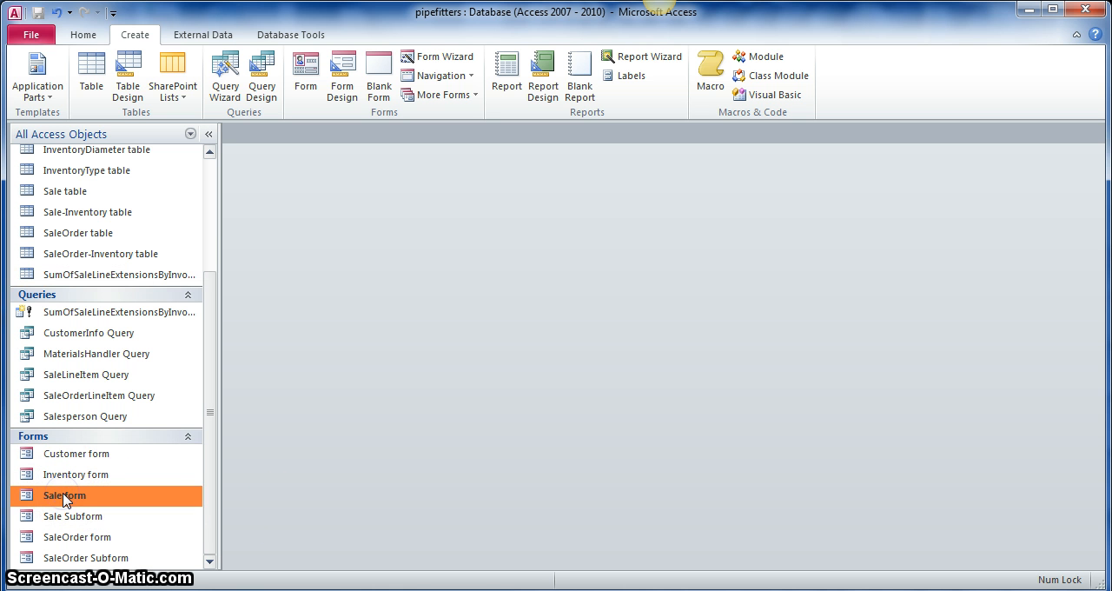
right_click(65, 497)
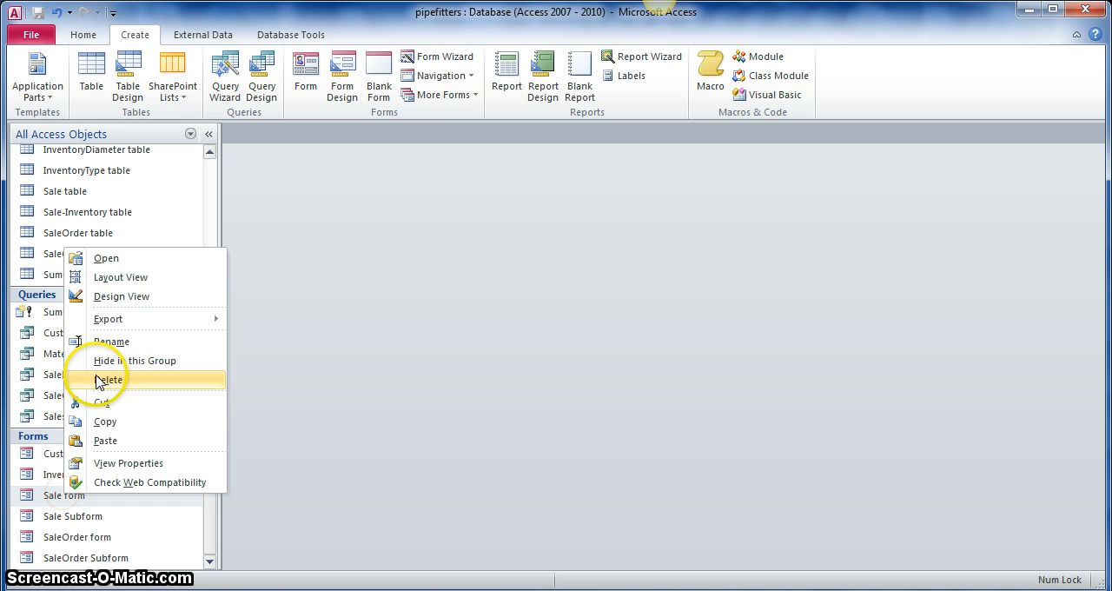
left_click(106, 421)
right_click(158, 476)
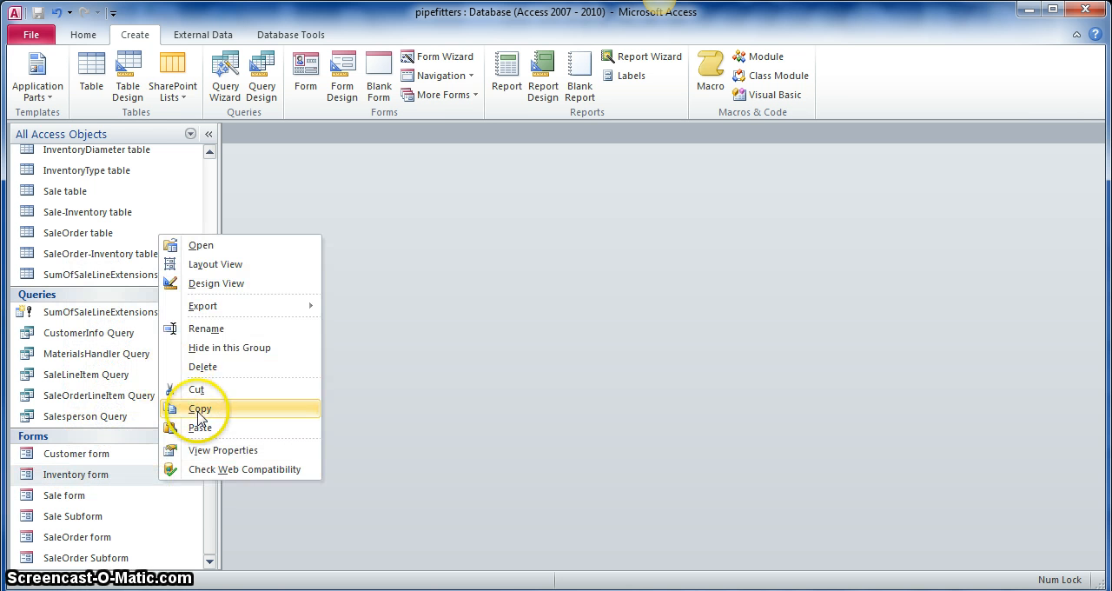
left_click(199, 427)
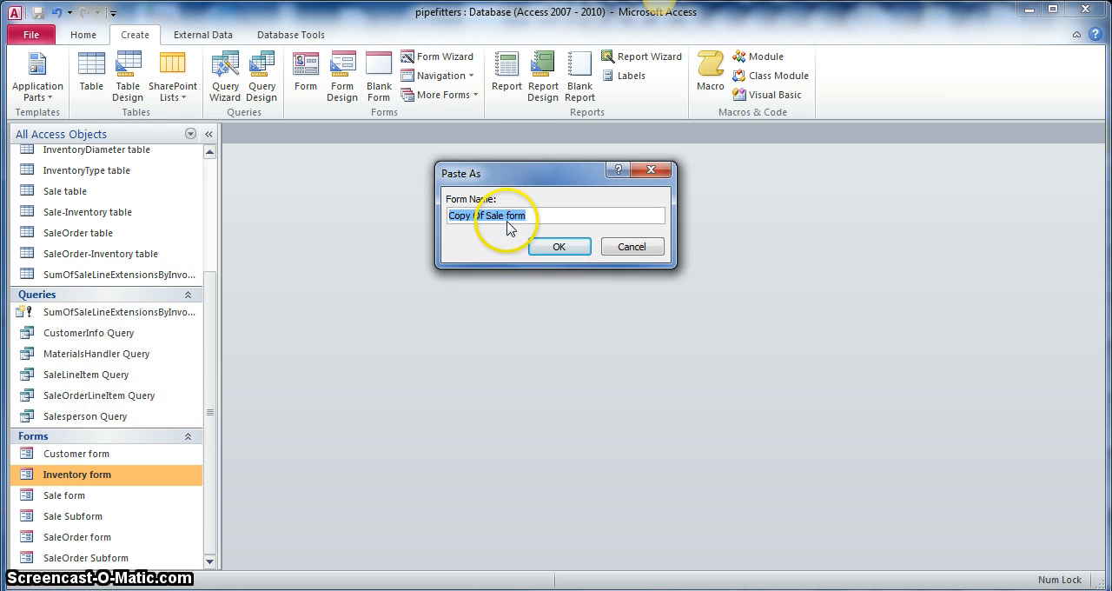
- Name the pasted copy of the Sale form "SaleInvoiceForPrinting form"
left_click(504, 217)
left_click_drag(504, 218, 437, 214)
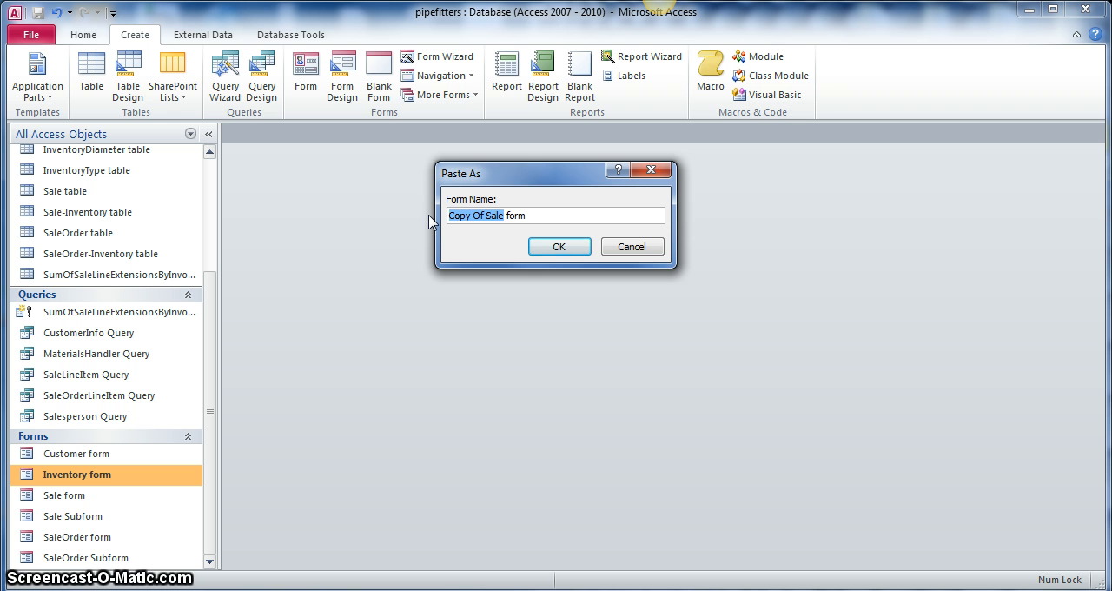
key("Left")
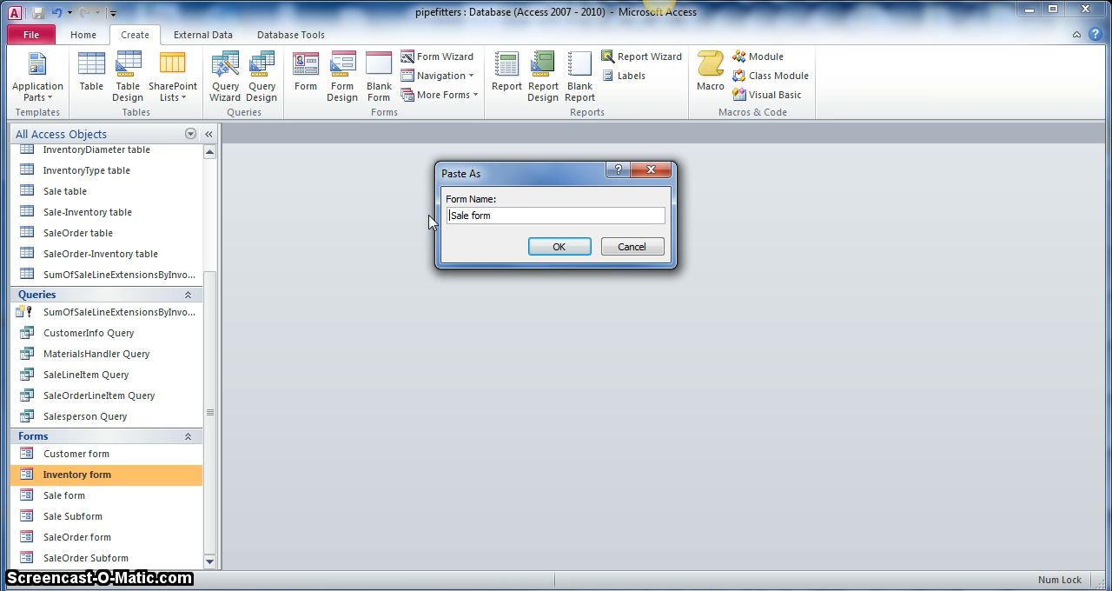
key("Right")
key("Right")
key("Right")
key("Right")
type("I")
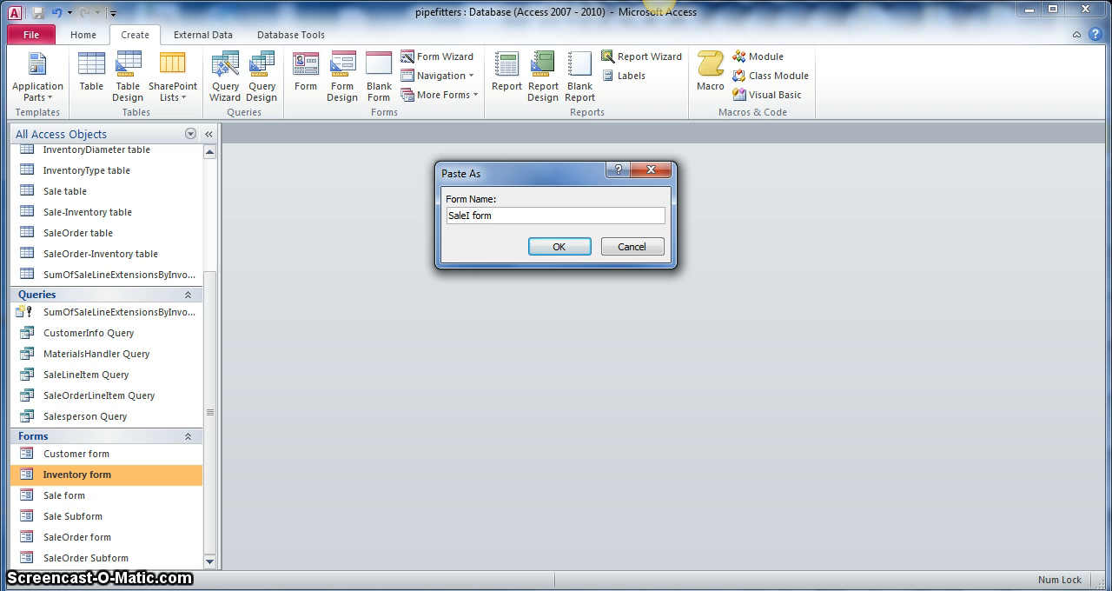
type("nvoiceF")
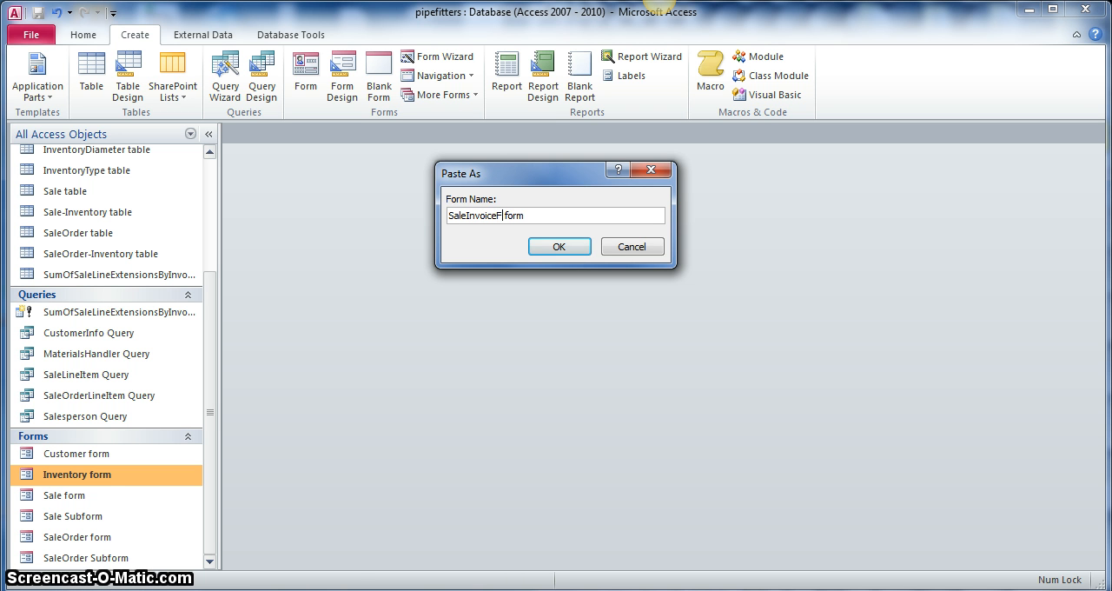
type("orPrinting")
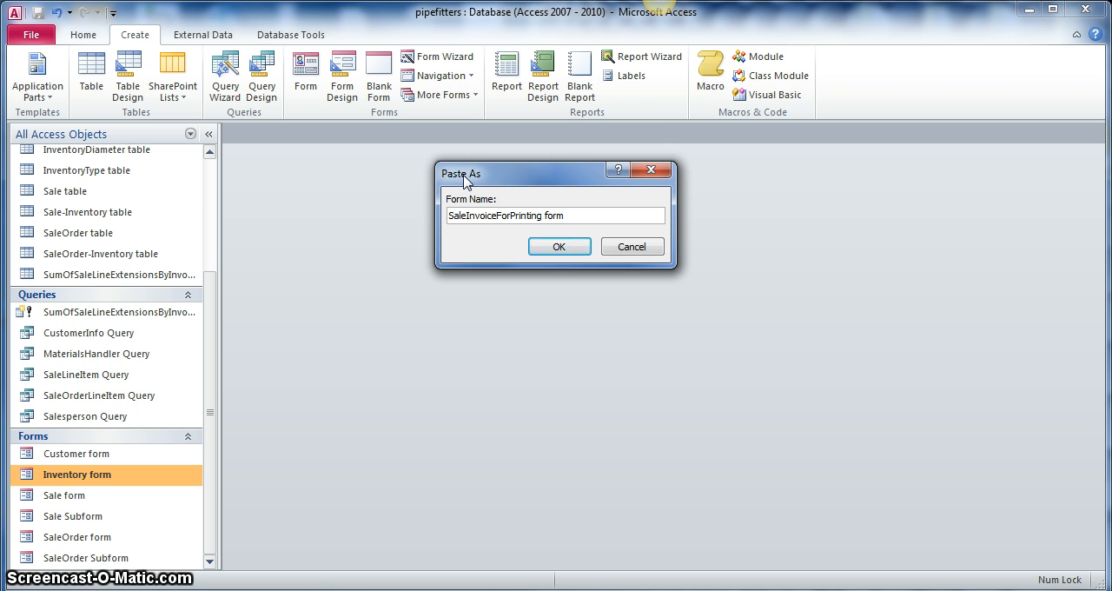
left_click_drag(463, 176, 459, 188)
left_click(531, 267)
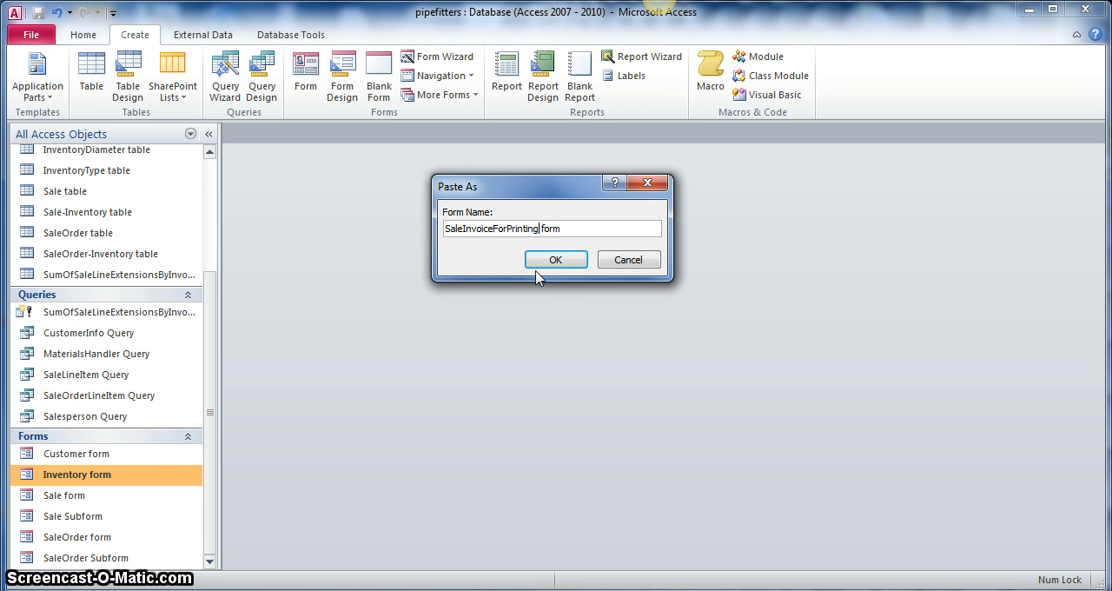
left_click(548, 261)
left_click(550, 262)
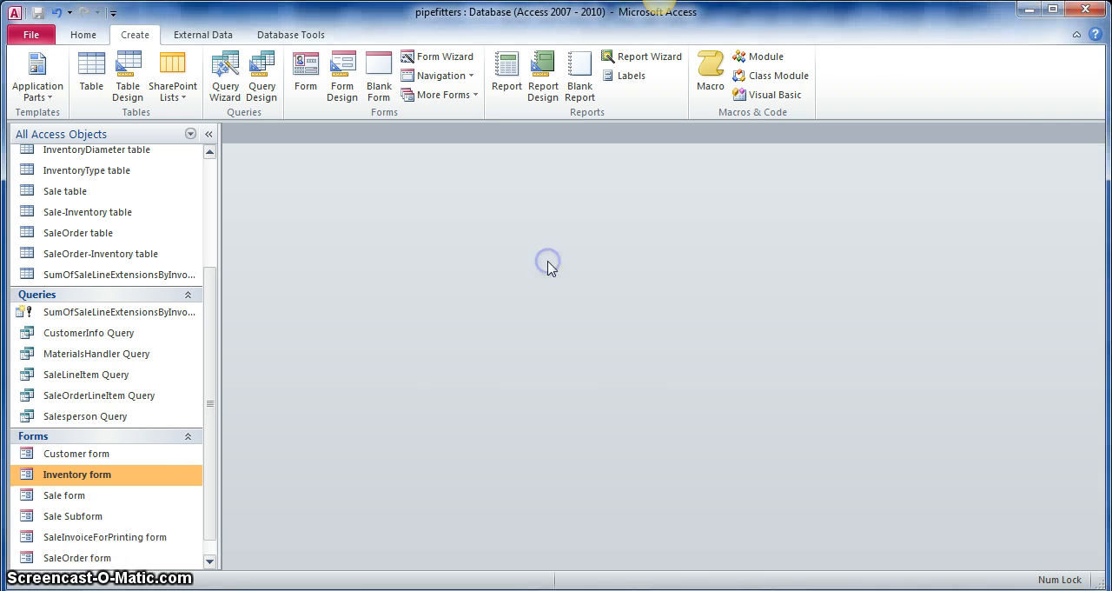
- Copy the Sale Subform and paste a duplicate of it into the database's forms
scroll(178, 496, "down", 1)
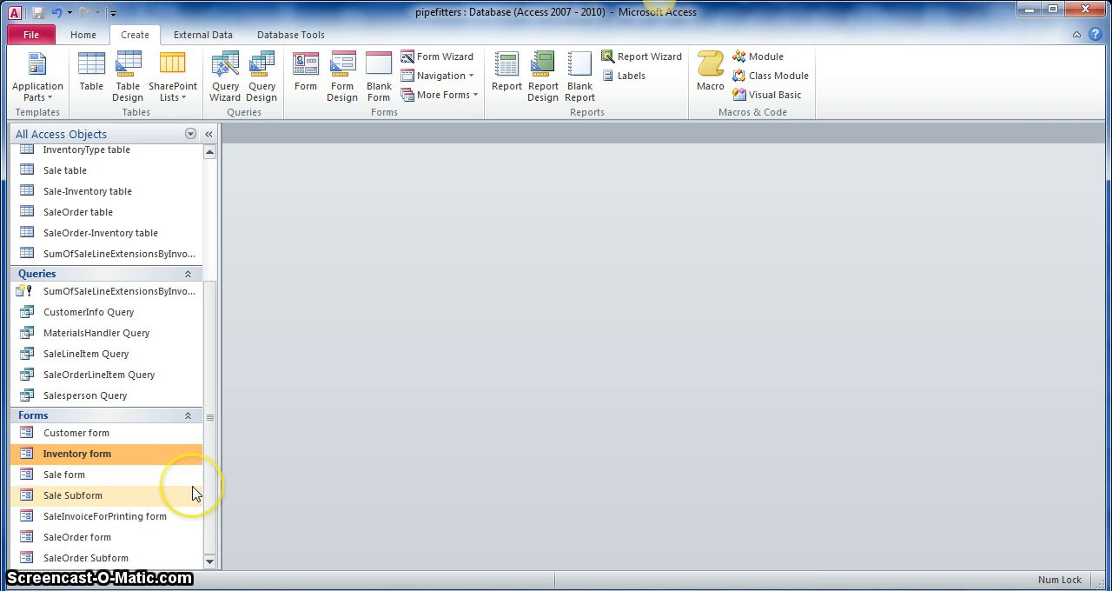
right_click(80, 494)
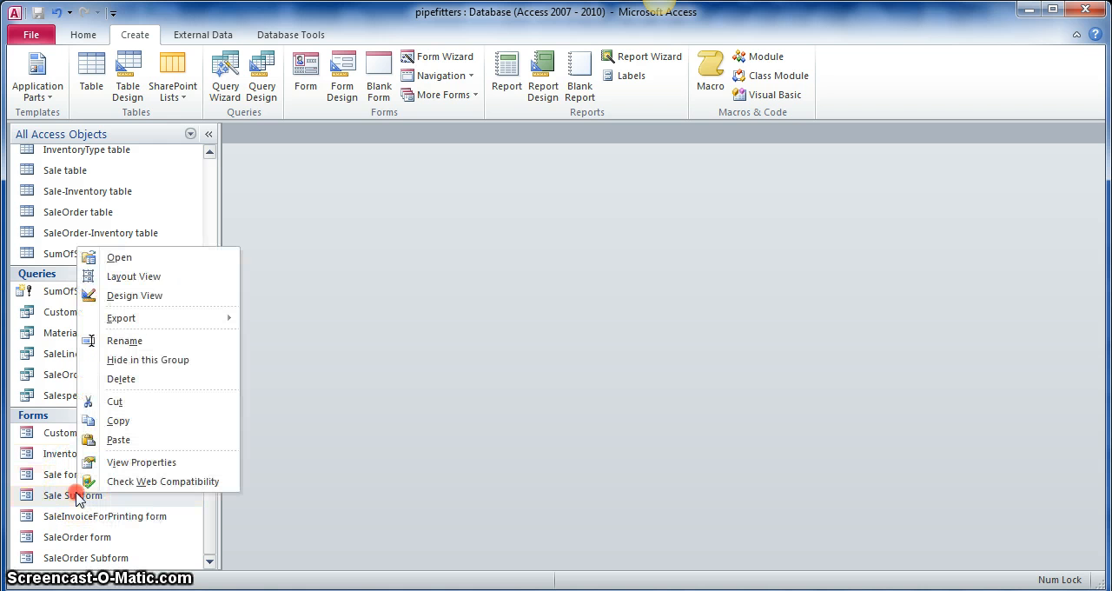
left_click(128, 422)
right_click(149, 494)
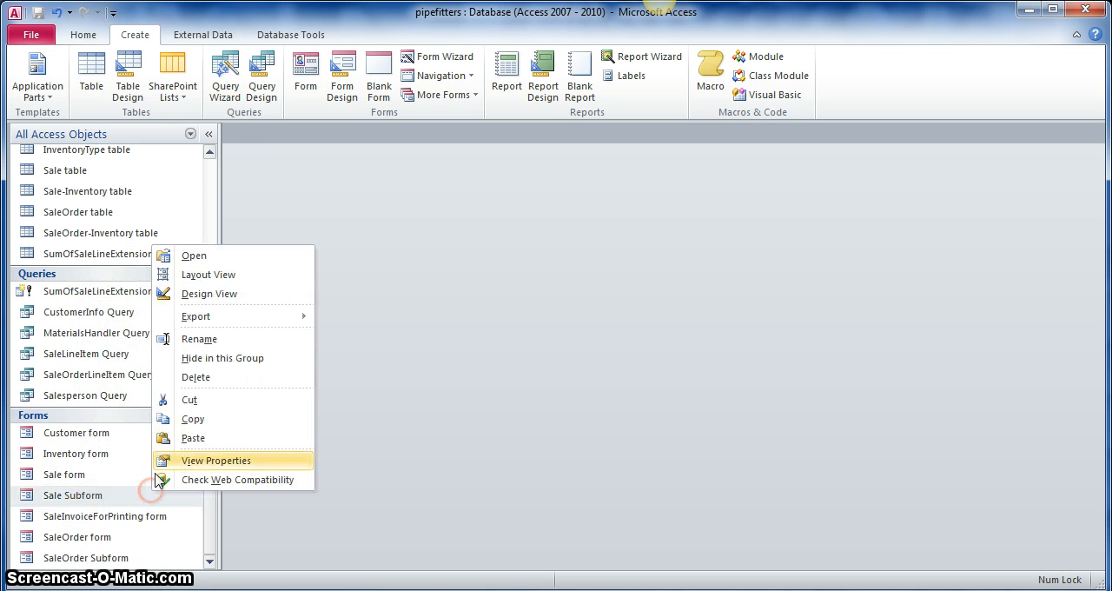
left_click(191, 439)
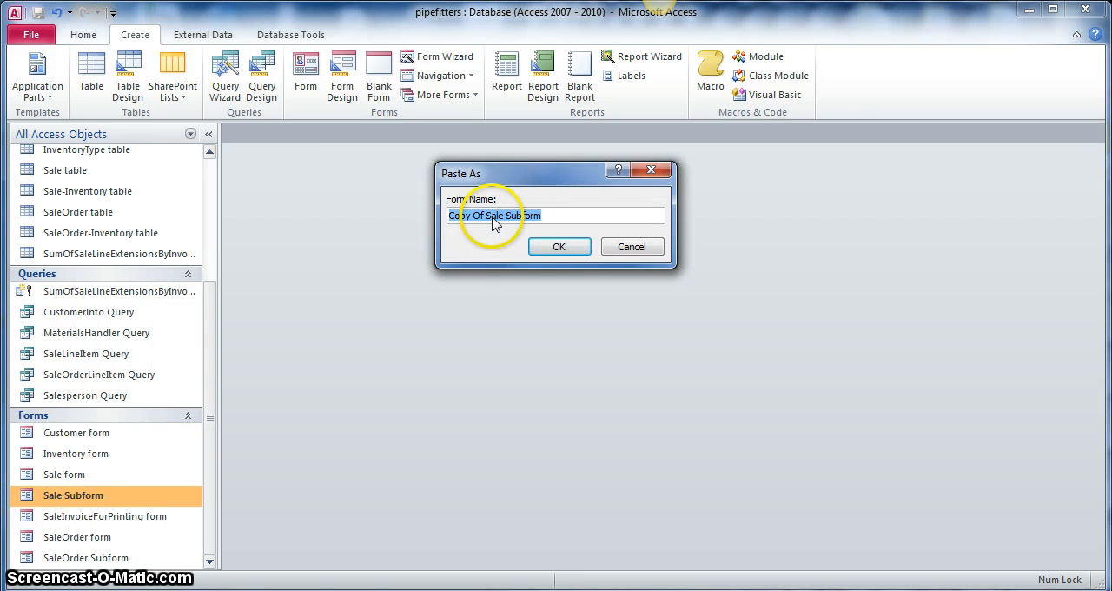
- Name the pasted copy of the subform "SaleInvoiceForPrinting Subform"
left_click(504, 217)
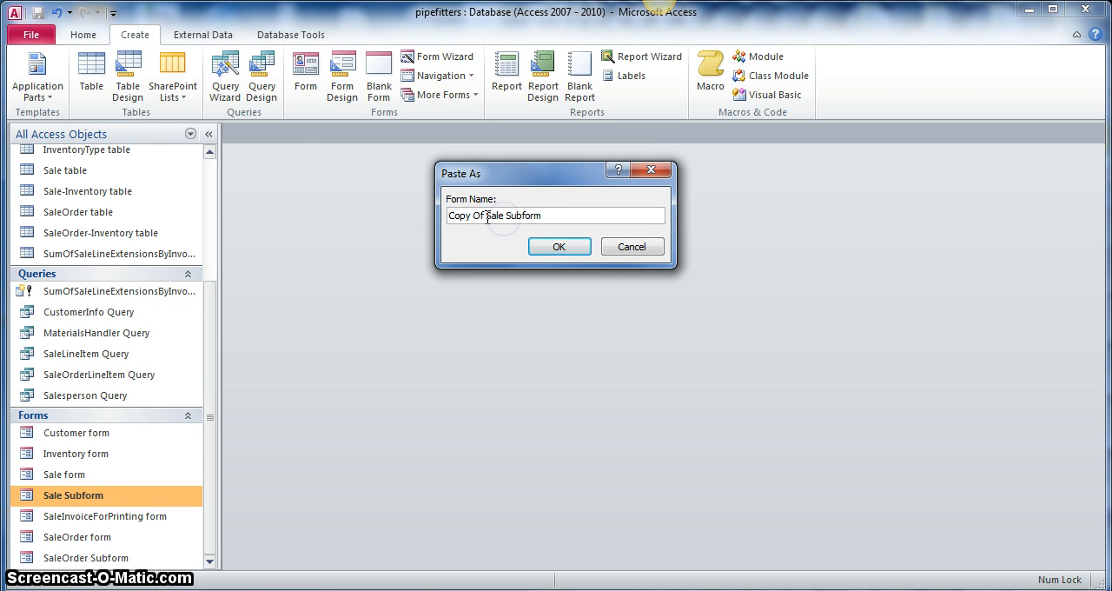
left_click(487, 216)
key("BackSpace")
key("BackSpace")
key("BackSpace")
key("BackSpace")
key("BackSpace")
key("BackSpace")
key("BackSpace")
key("BackSpace")
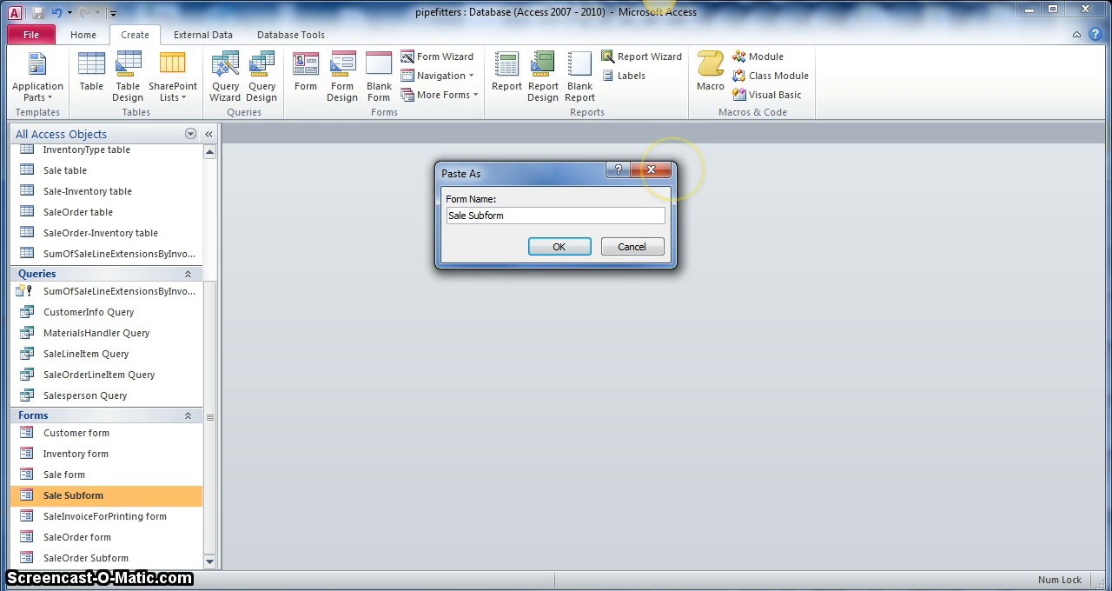
type("Invoic")
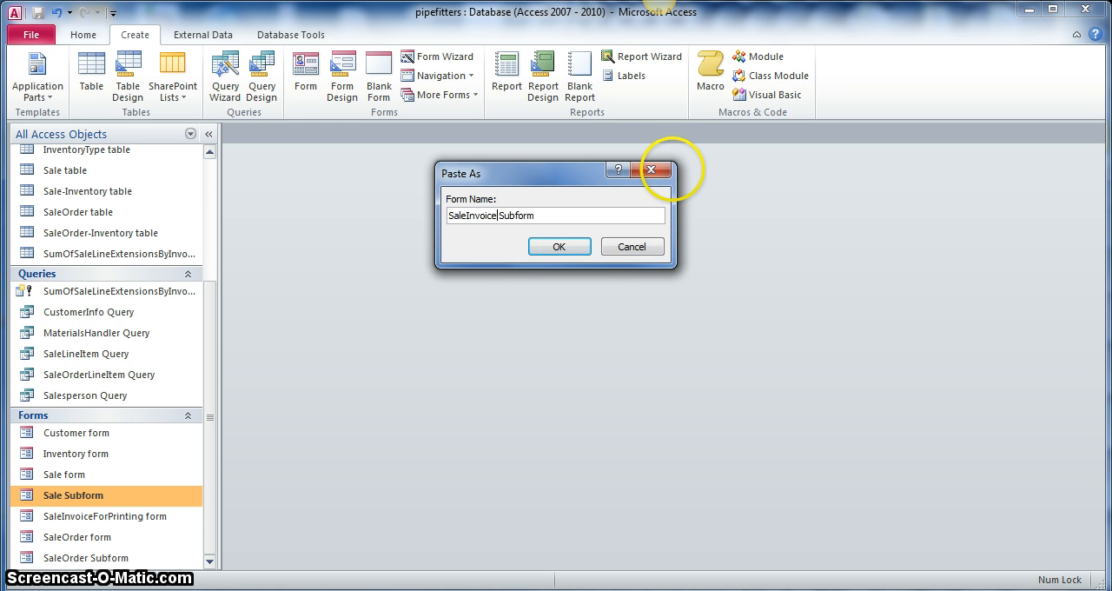
type("eForPrinting")
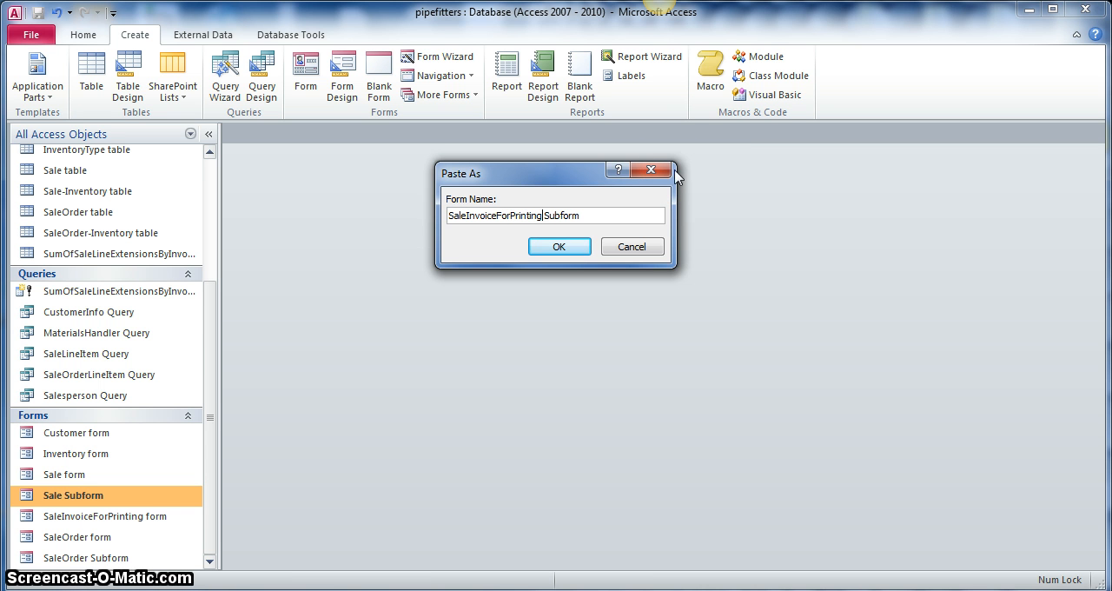
left_click(561, 247)
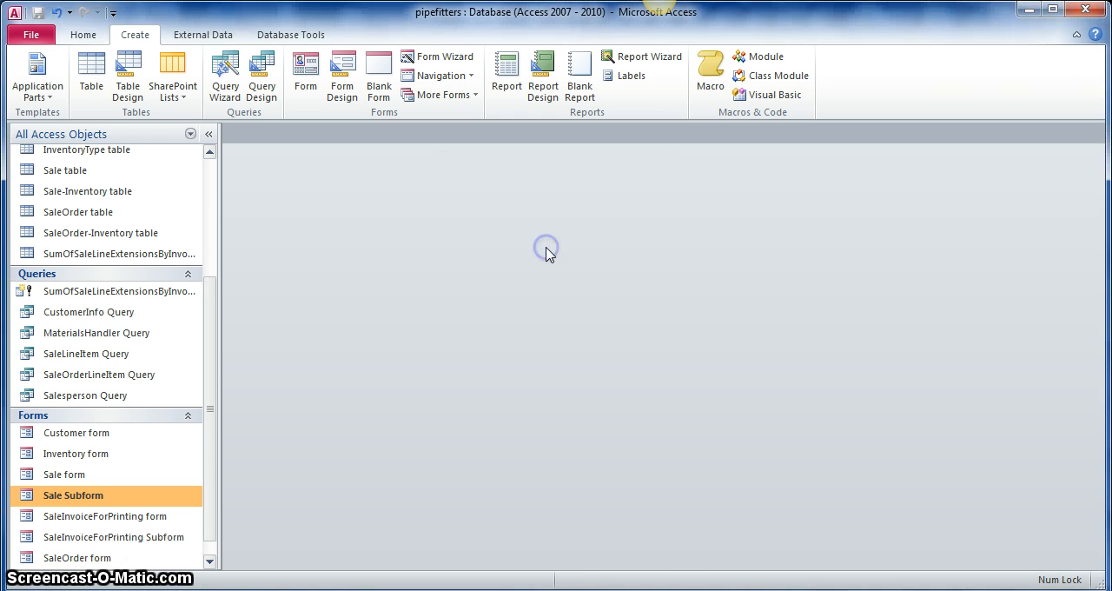
- Open the SaleInvoiceForPrinting form and switch it to Design View
left_click(76, 504)
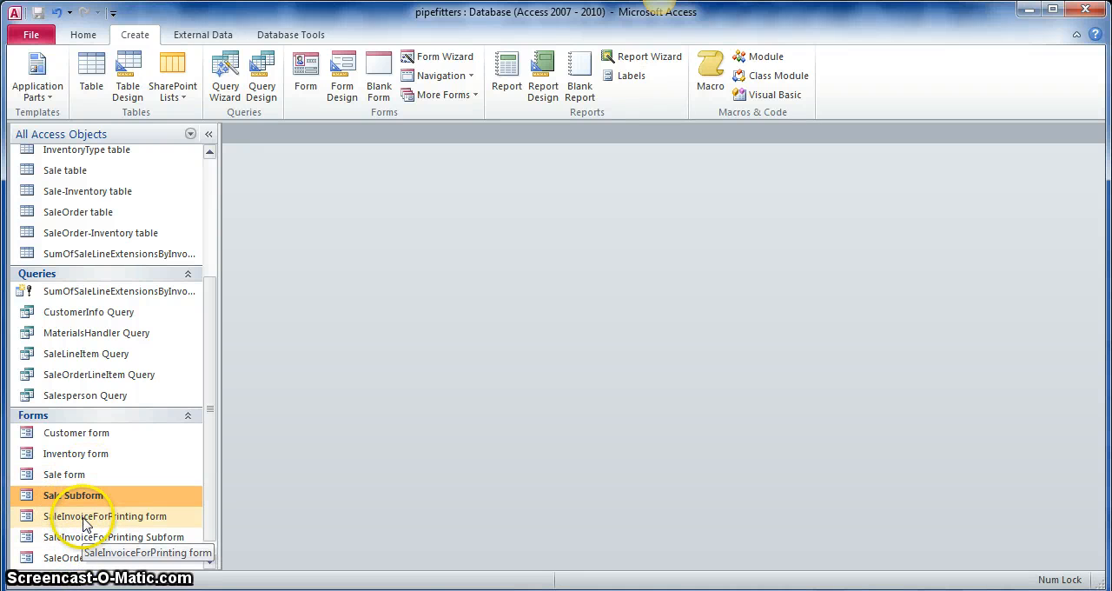
double_click(85, 519)
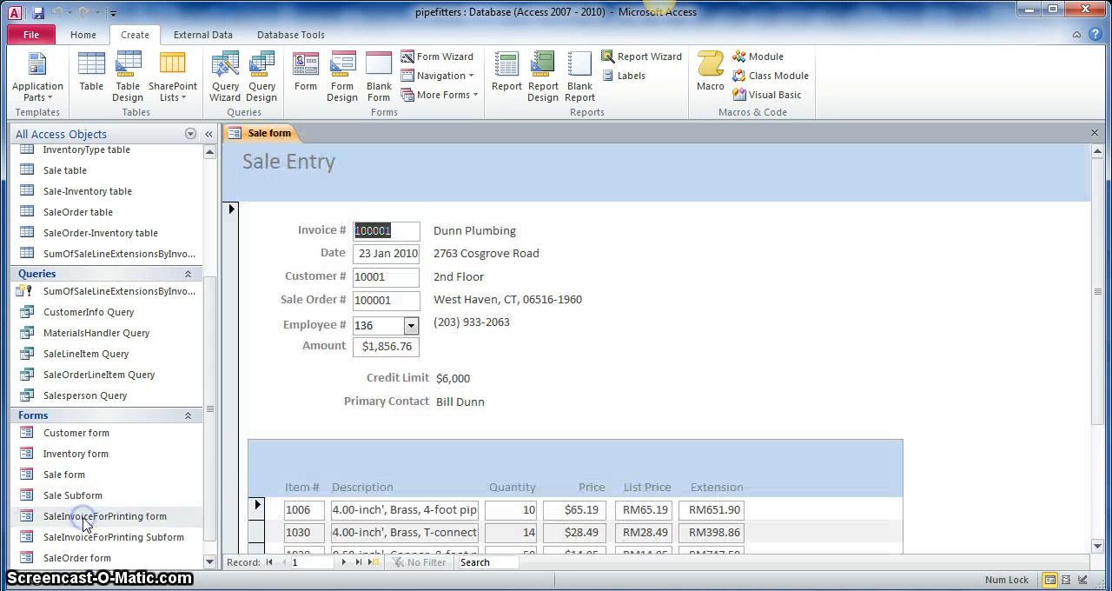
scroll(512, 380, "down", 3)
scroll(512, 379, "up", 3)
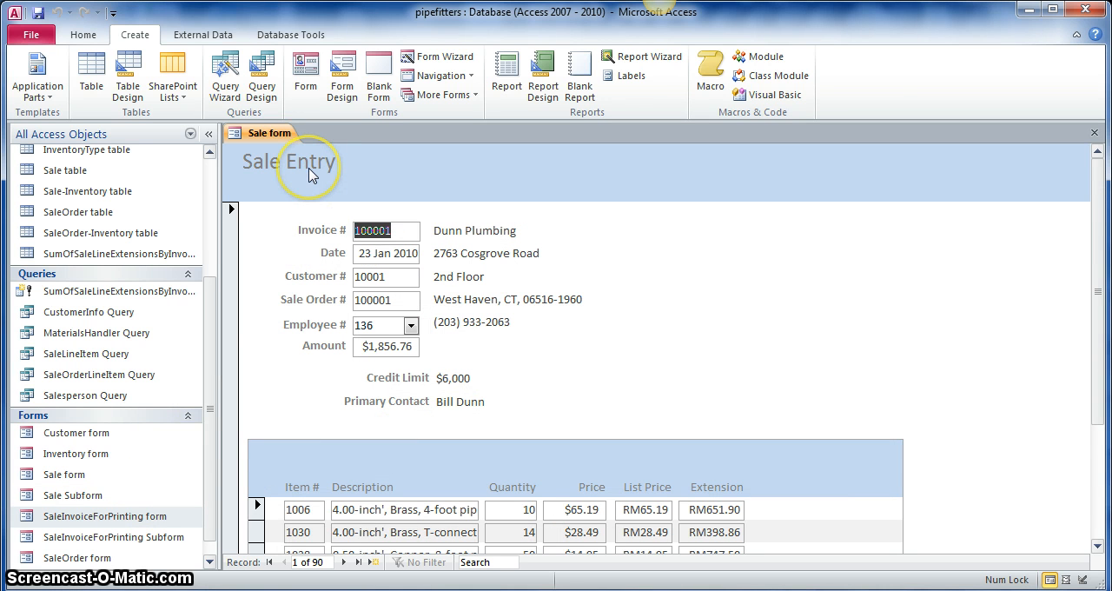
left_click(83, 34)
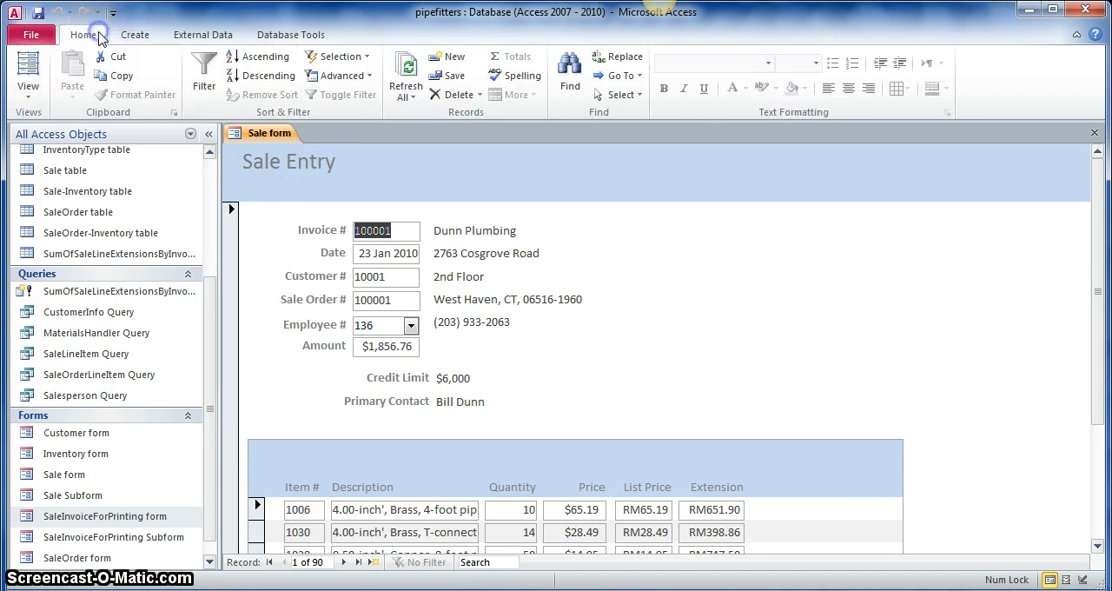
left_click(34, 100)
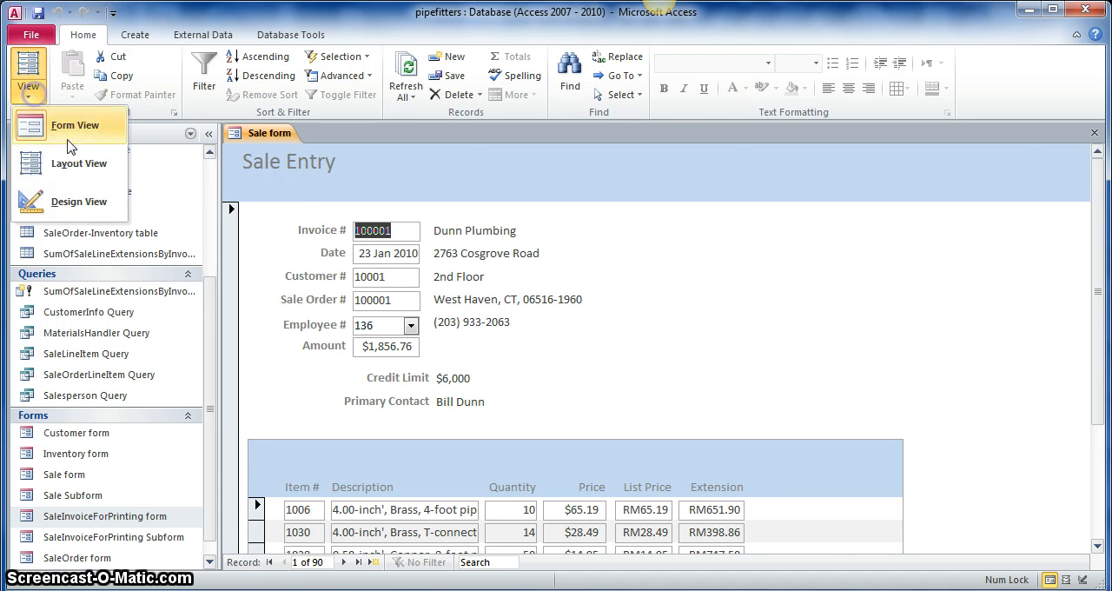
left_click(80, 201)
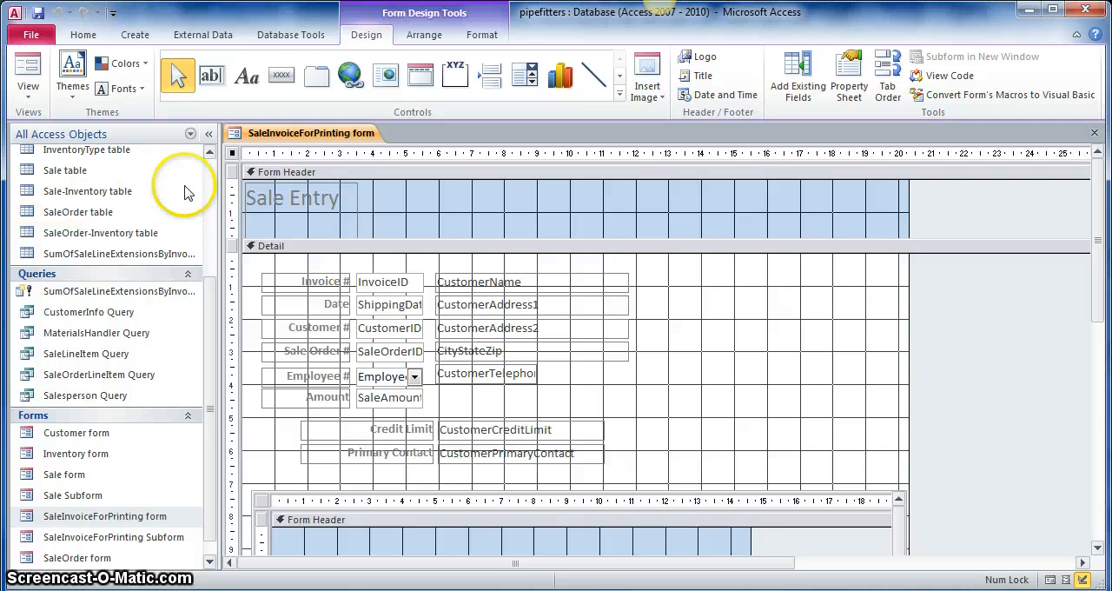
- Set the Source Object property of the embedded Sale Subform control to the SaleInvoiceForPrinting Subform
scroll(513, 296, "down", 5)
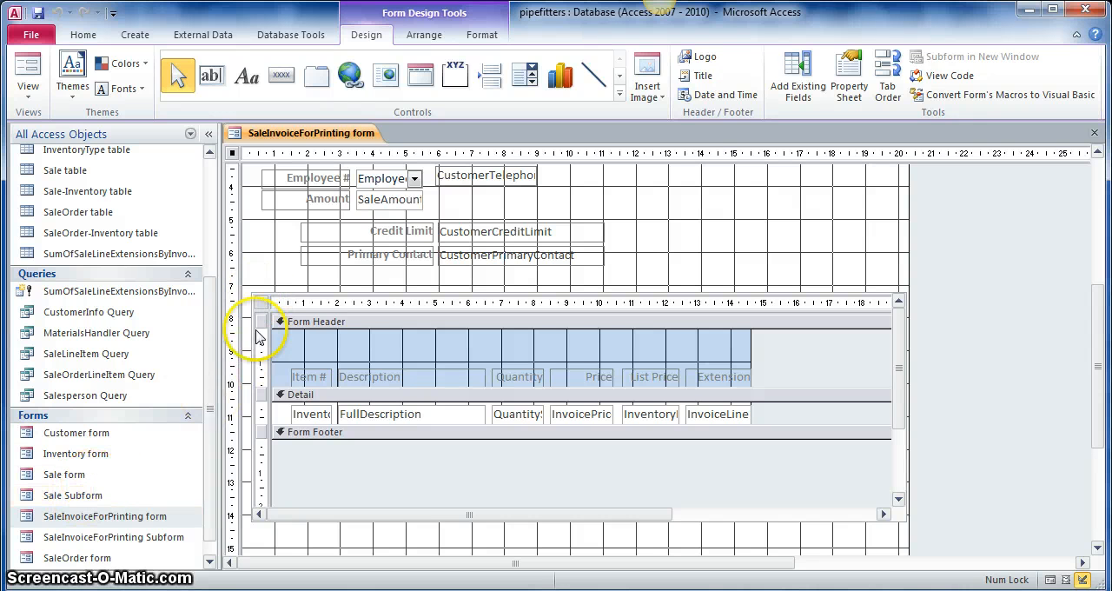
left_click(253, 300)
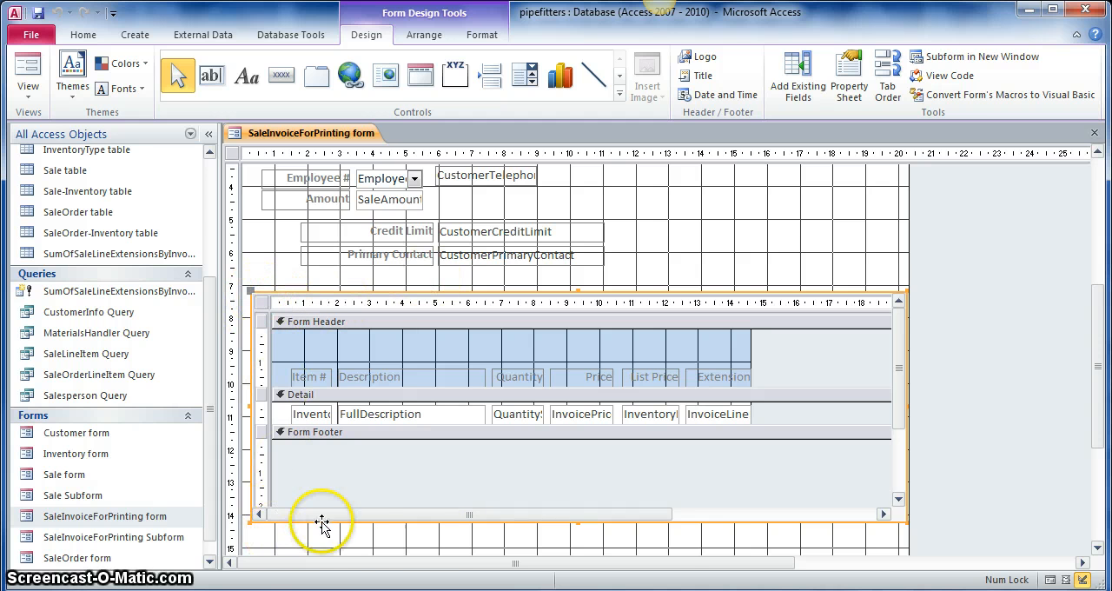
left_click(856, 80)
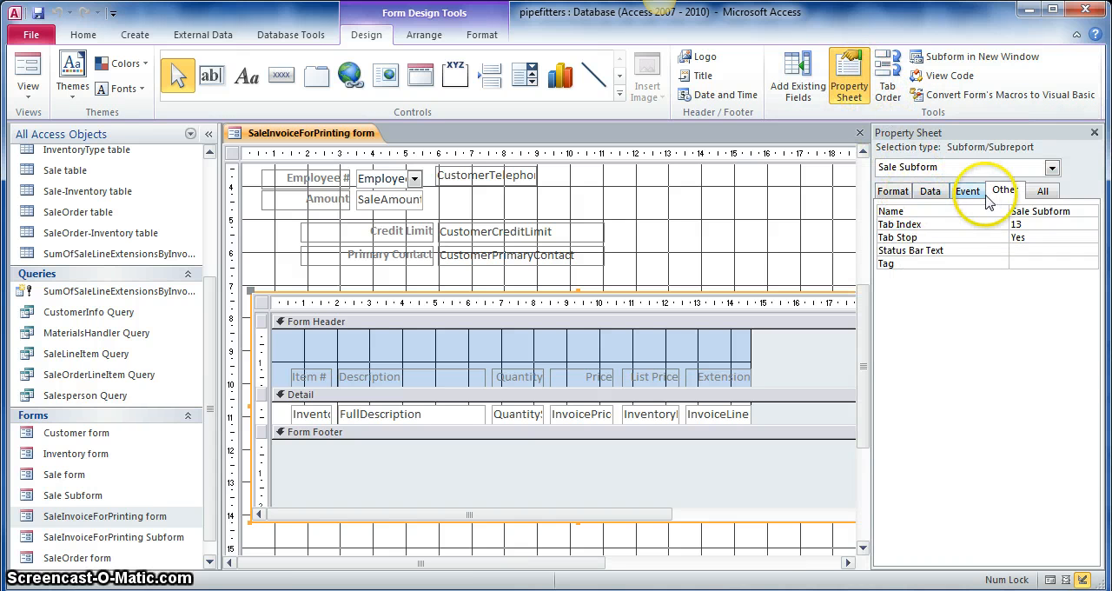
left_click(900, 195)
left_click(920, 193)
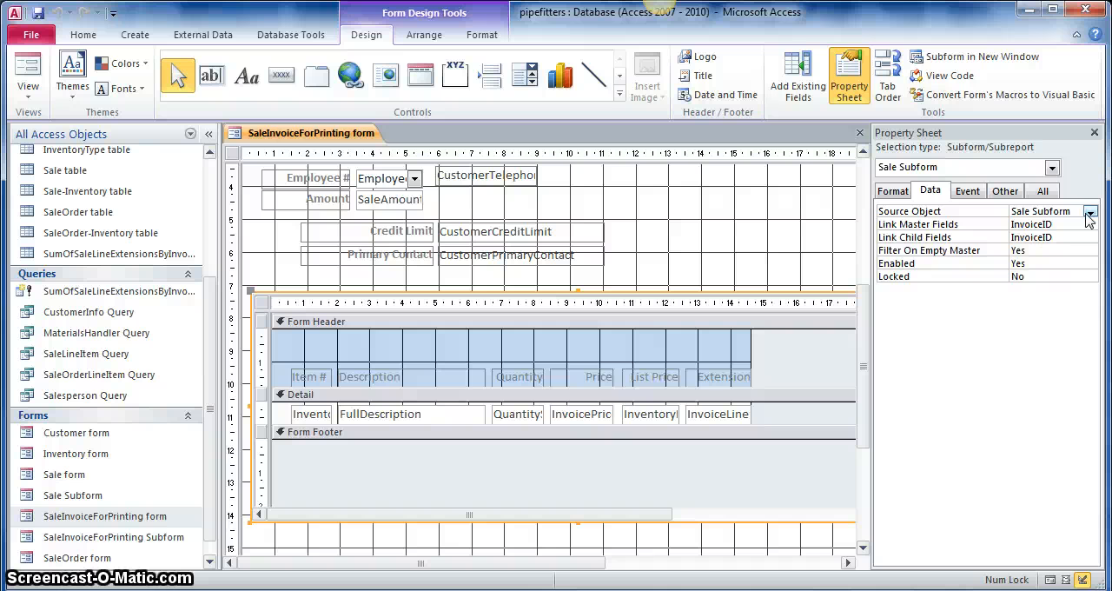
left_click(185, 539)
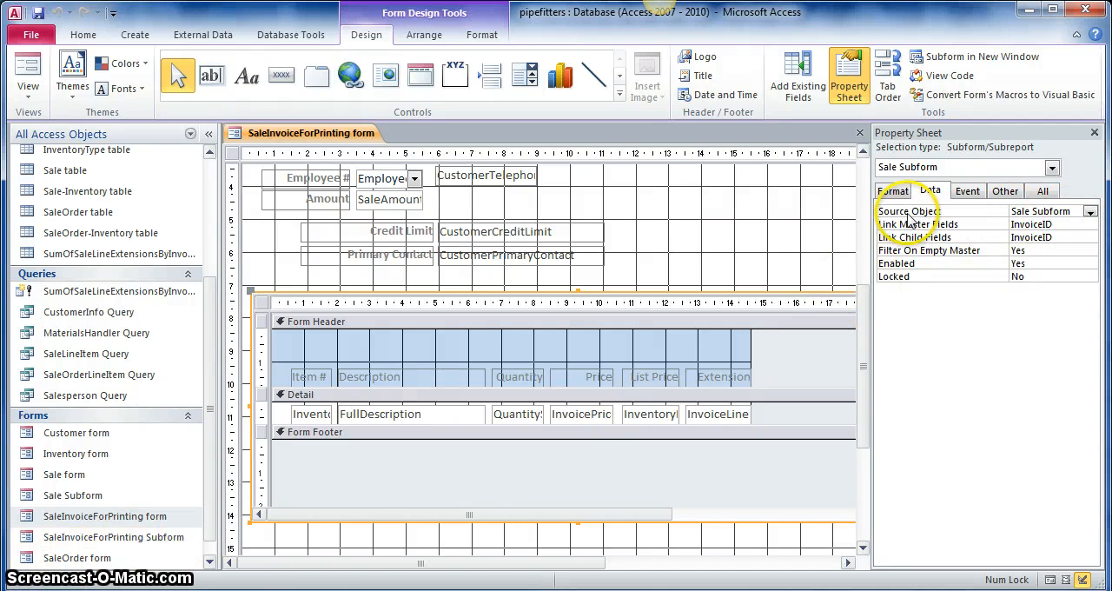
left_click(1091, 212)
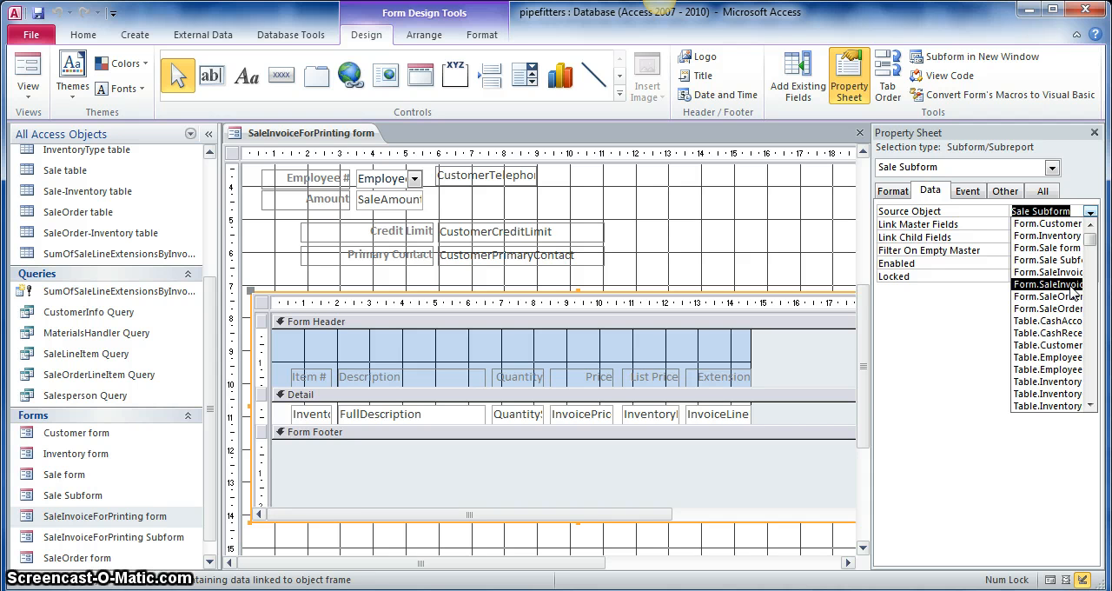
left_click(1047, 275)
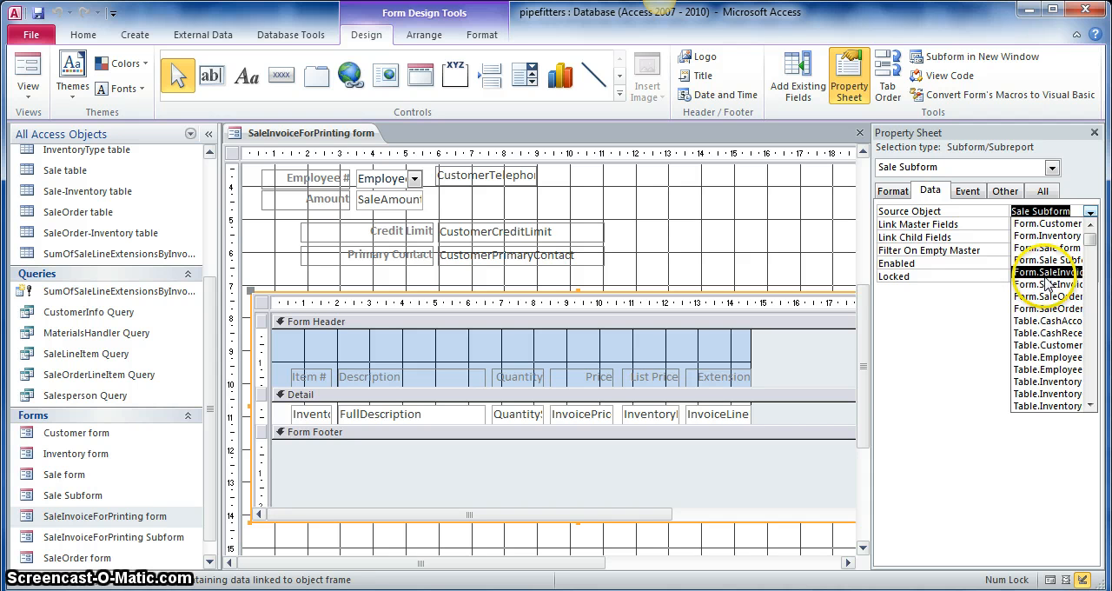
left_click(1045, 287)
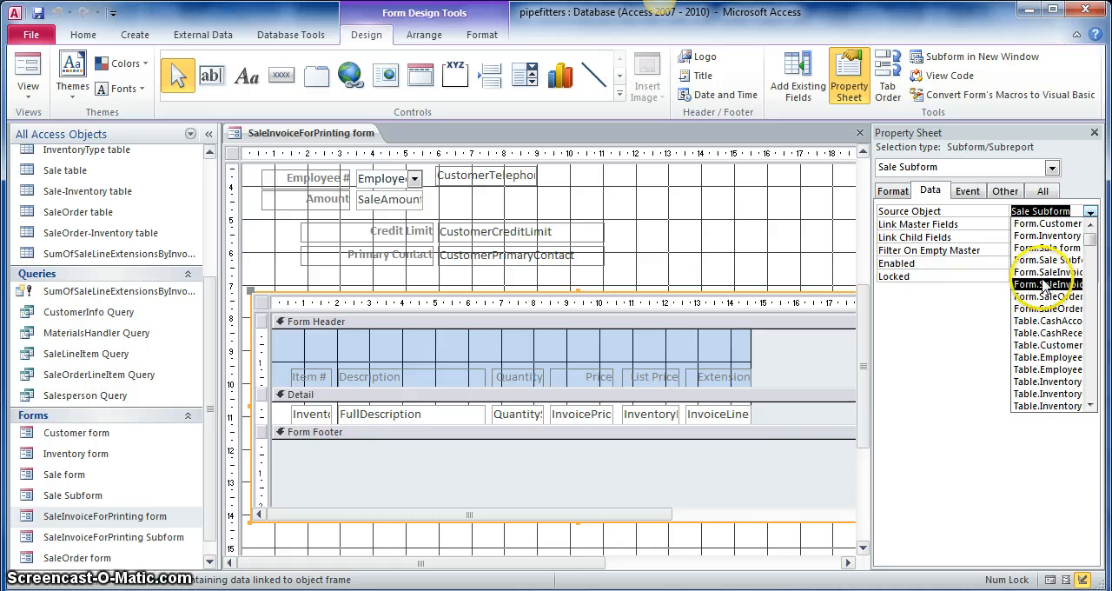
- Choose the SaleInvoiceForPrinting Subform as the embedded control's source object and check its full name through to the end
left_click(1043, 285)
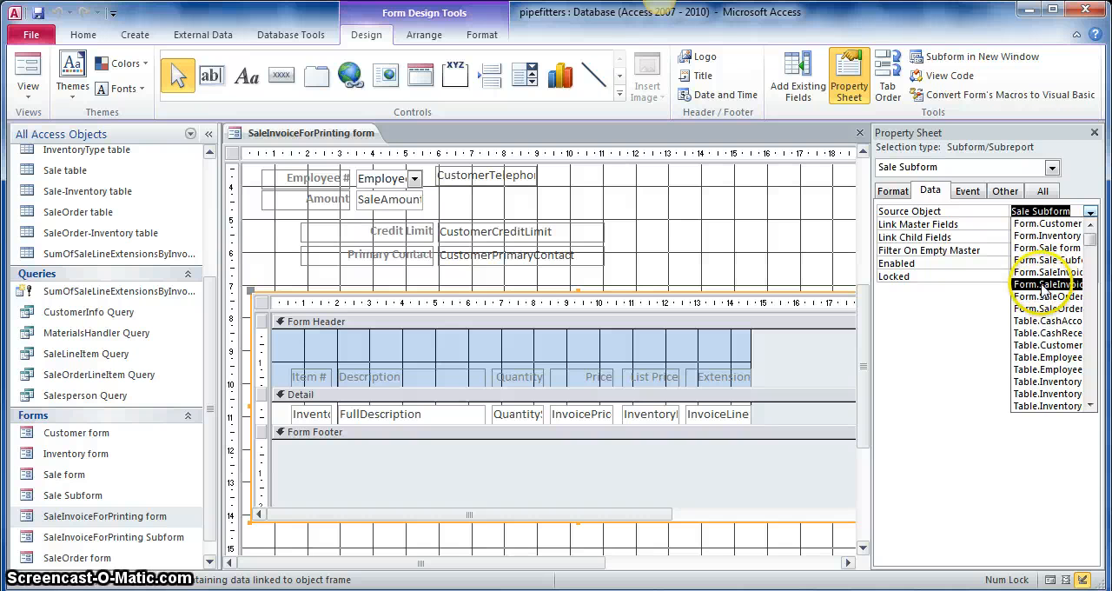
left_click(1046, 212)
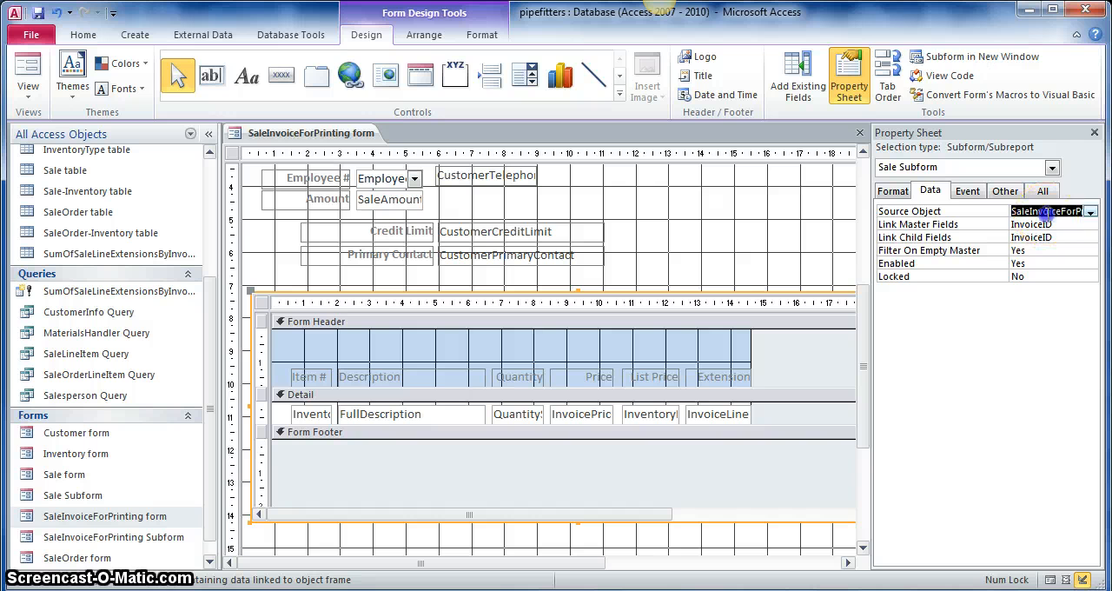
left_click(1051, 211)
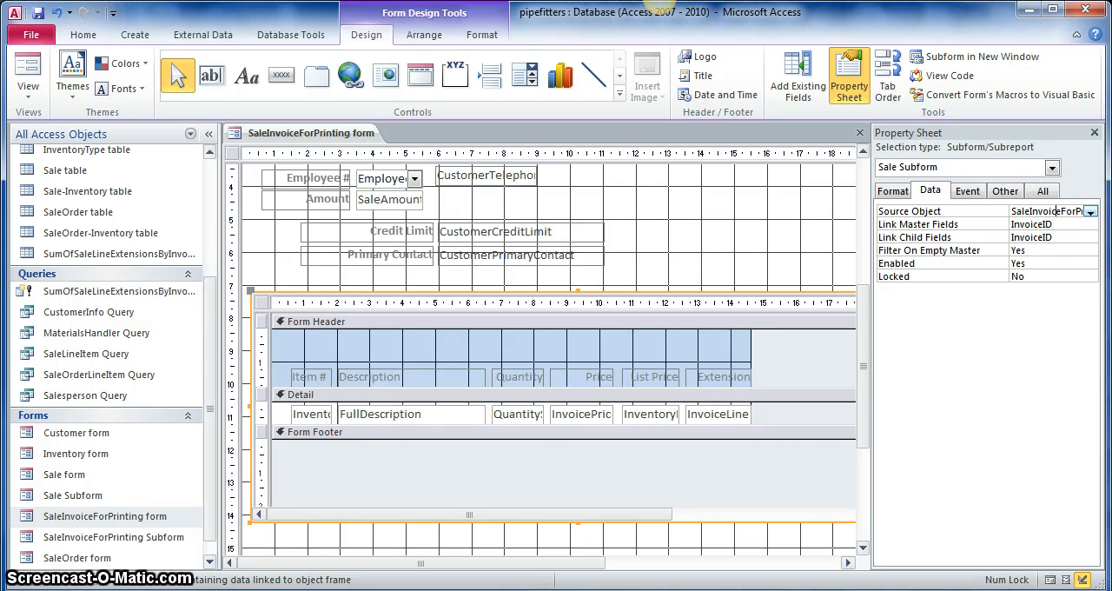
key("Right")
key("Right")
key("Right")
key("Right")
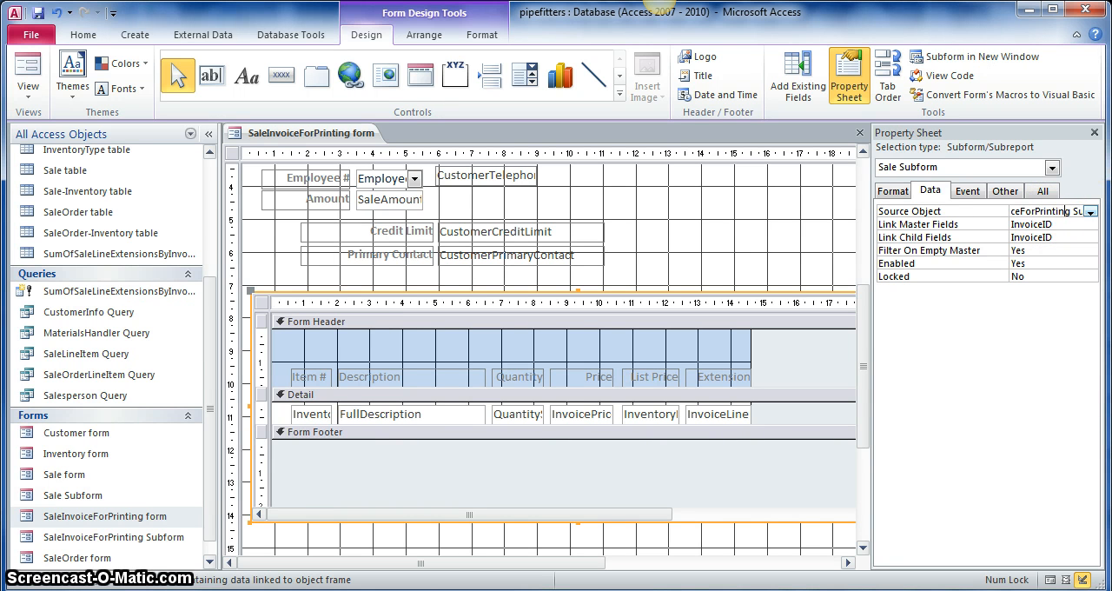
key("Right")
key("Right")
key("Right")
key("Right")
key("Right")
key("Right")
key("Right")
key("Right")
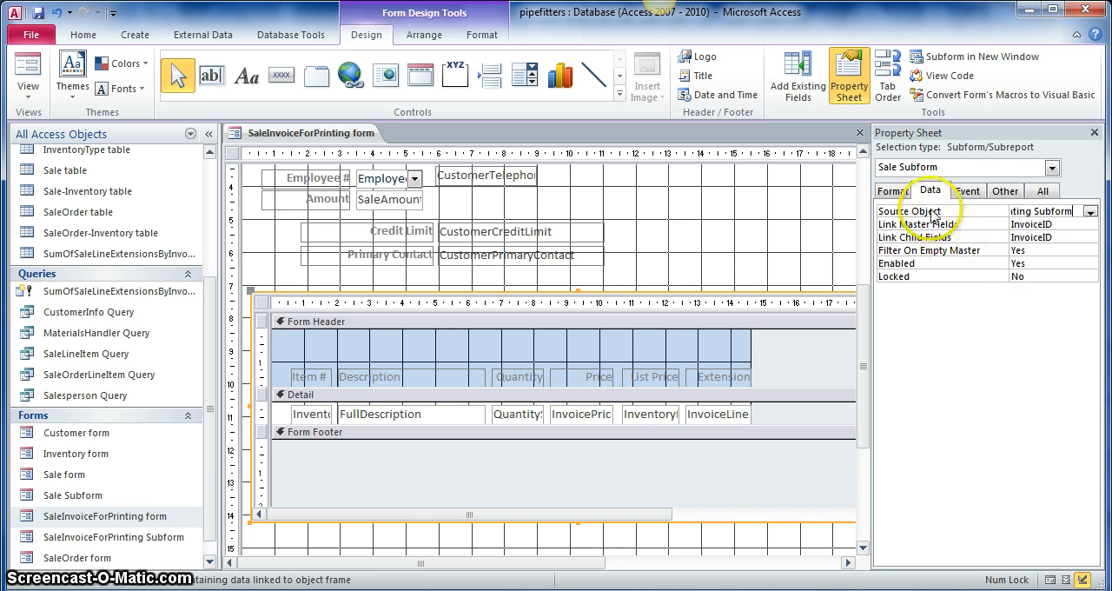
- Review the embedded subform control's data, event, other and format properties
left_click(905, 197)
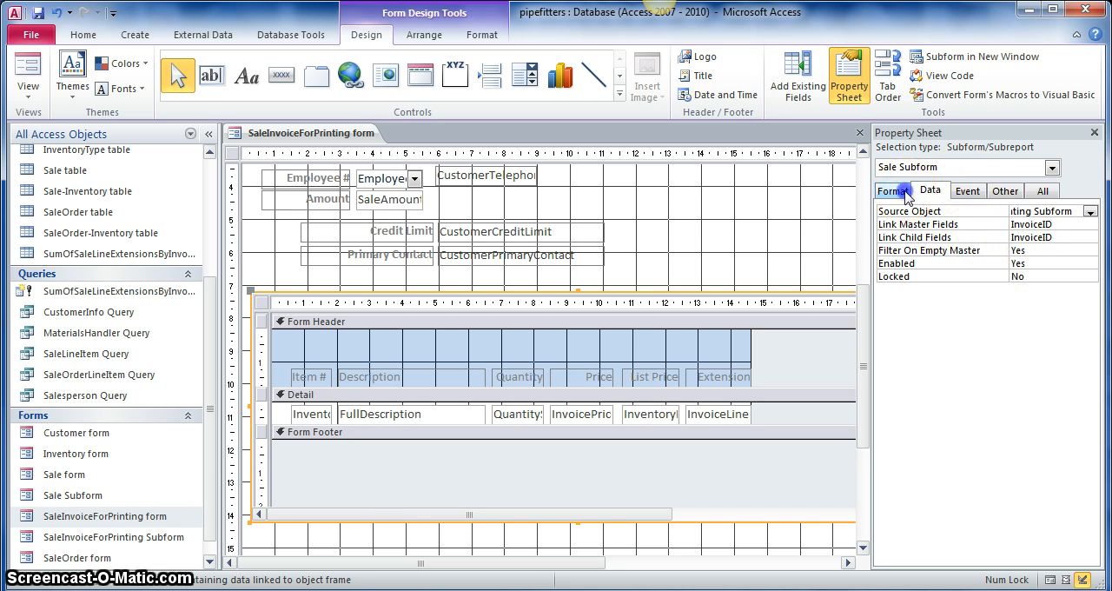
left_click(930, 190)
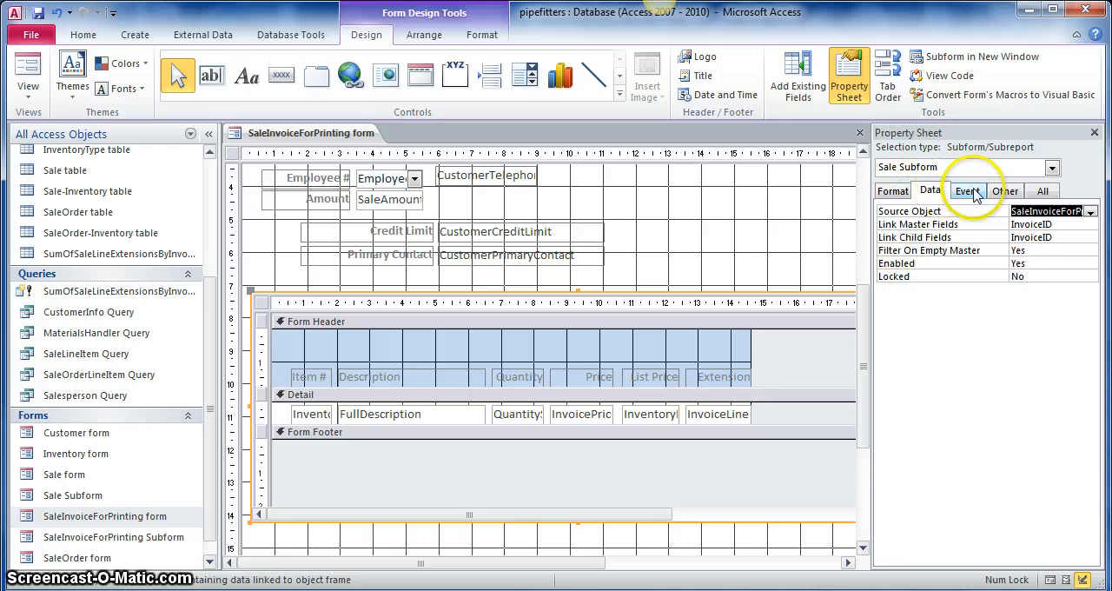
left_click(971, 193)
left_click(1005, 191)
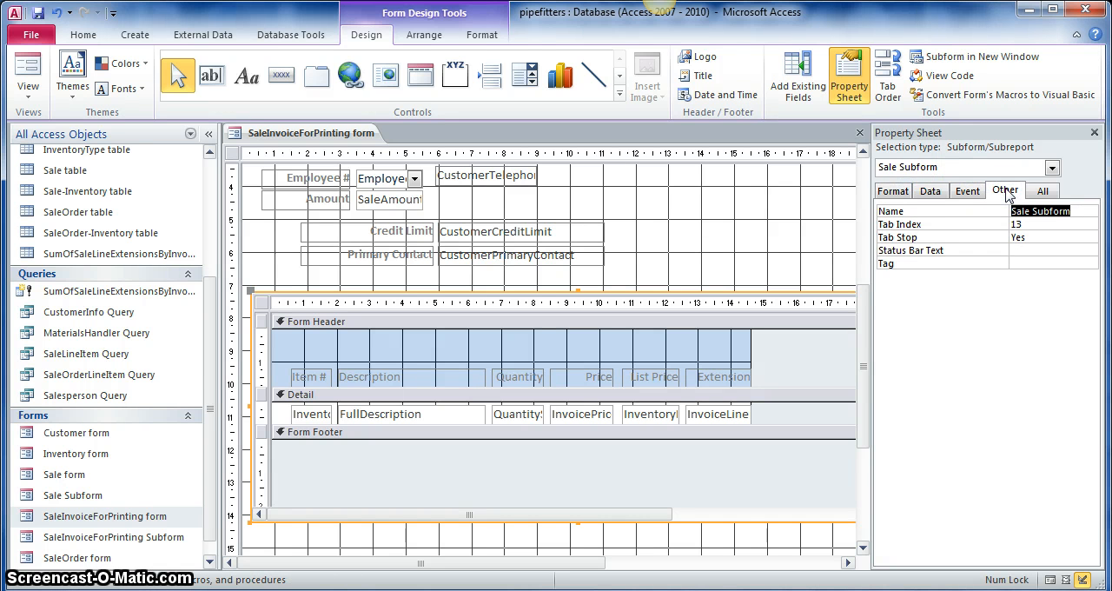
left_click(1006, 195)
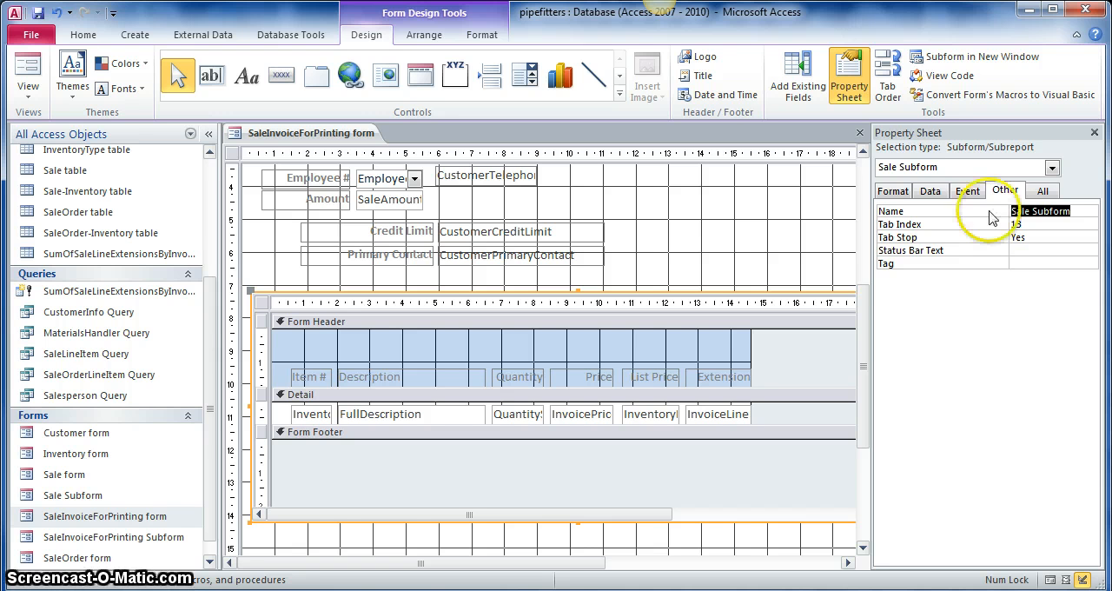
left_click(892, 192)
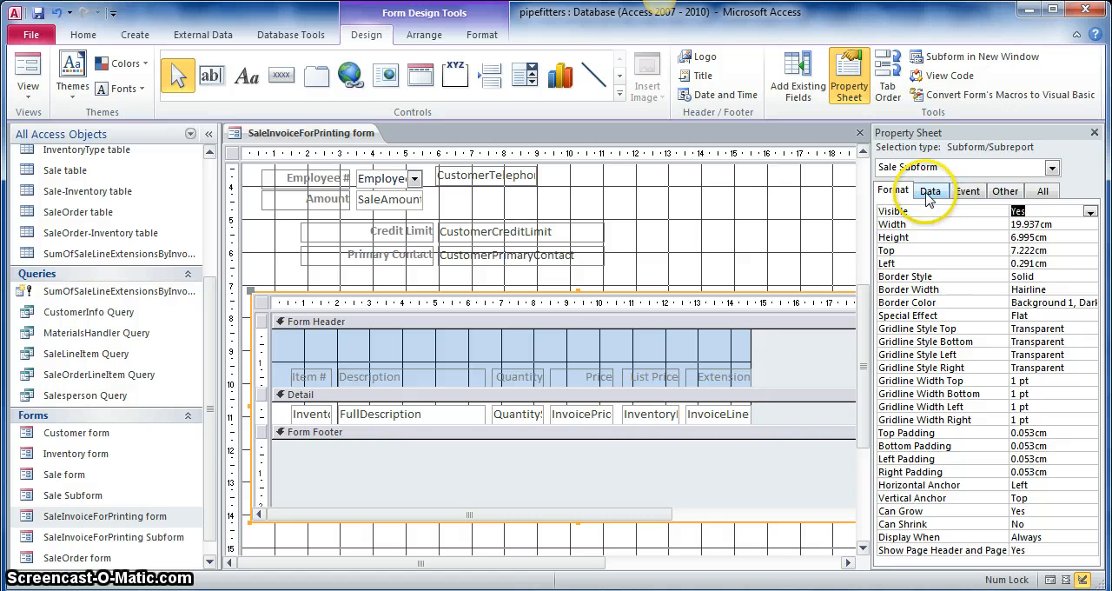
- Set the main form's Caption property to "SaleInvoiceForPrinting form"
left_click(1052, 168)
left_click(908, 242)
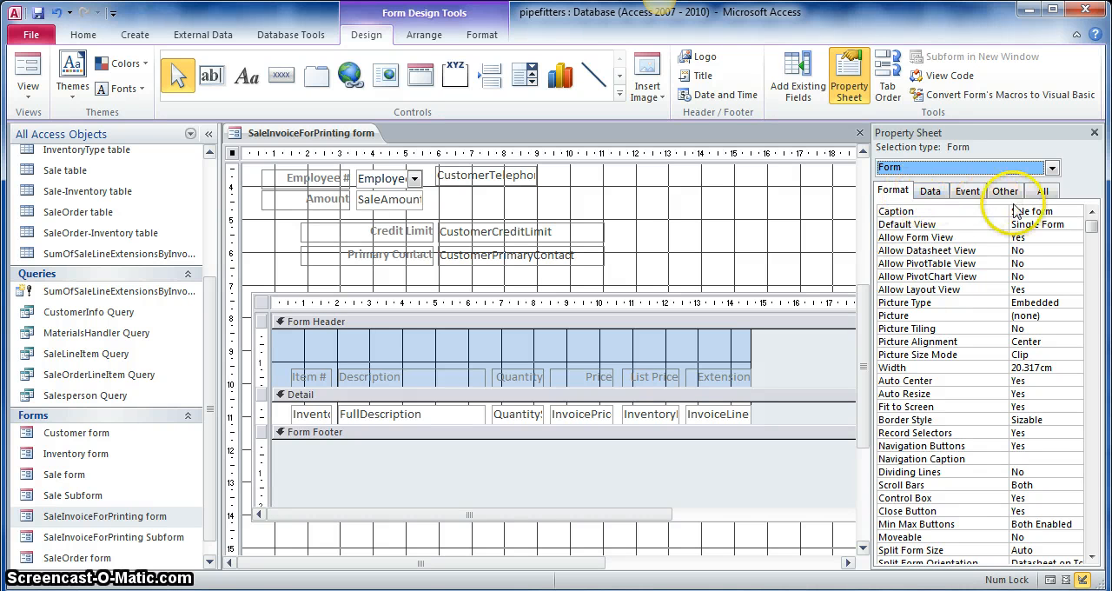
left_click(1041, 211)
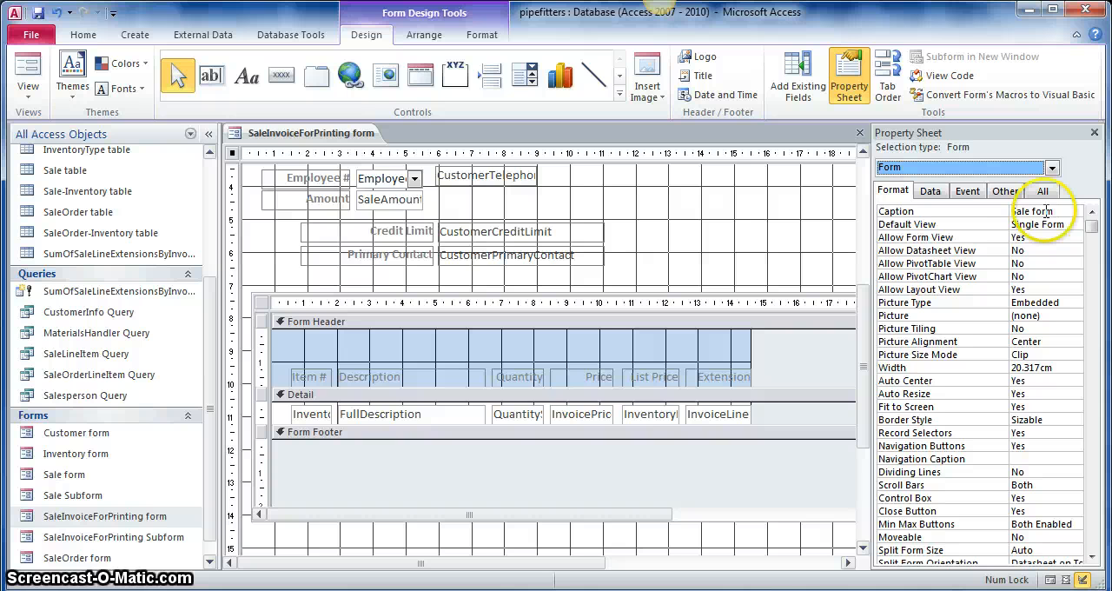
left_click(1030, 211)
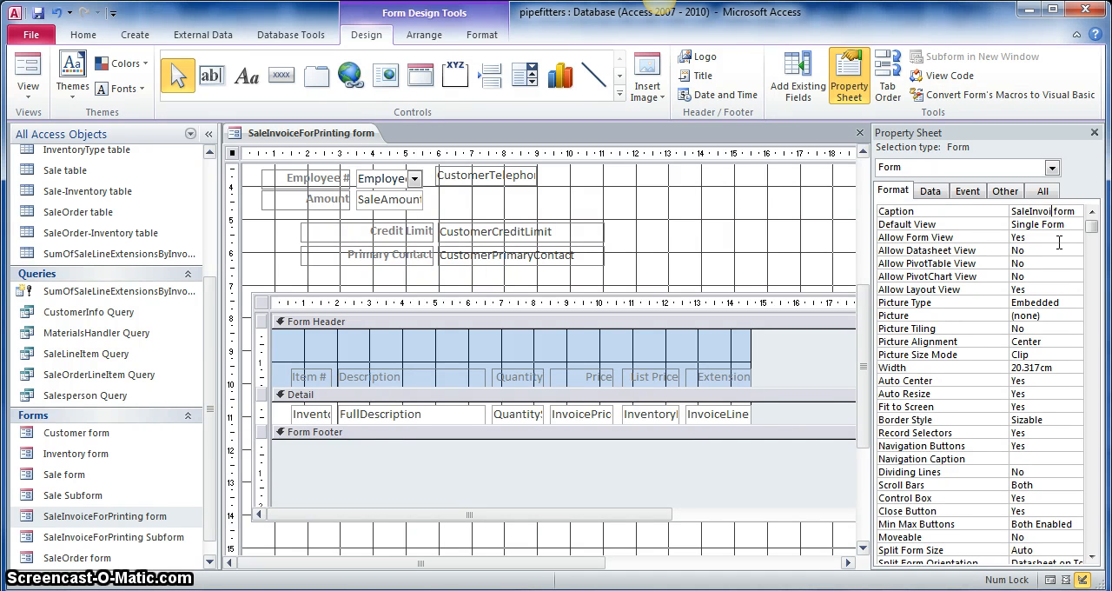
type("Invoice")
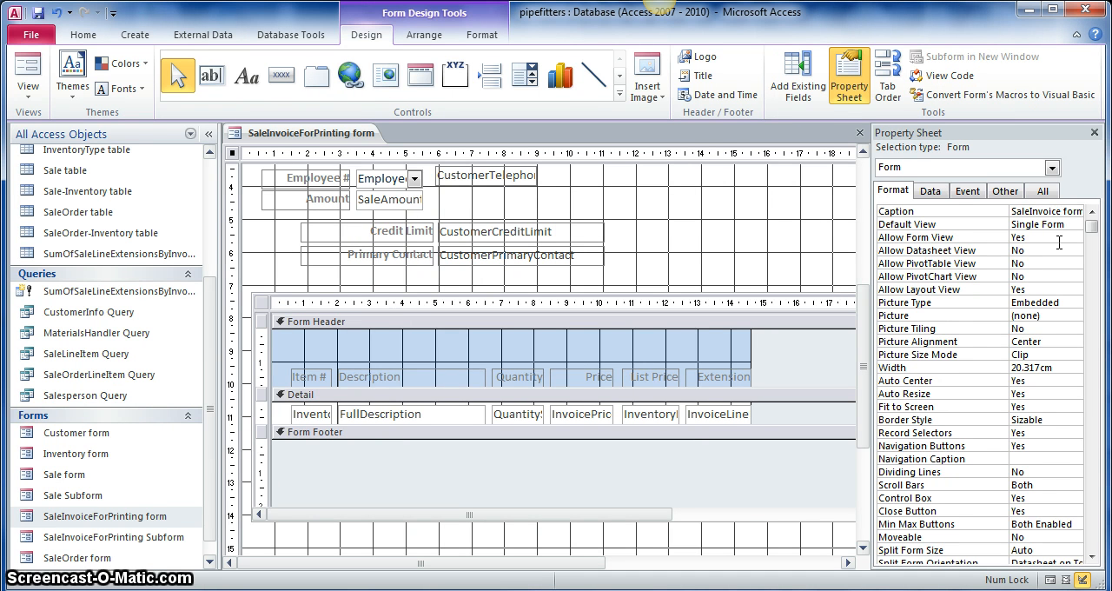
type("ForPrinting fo")
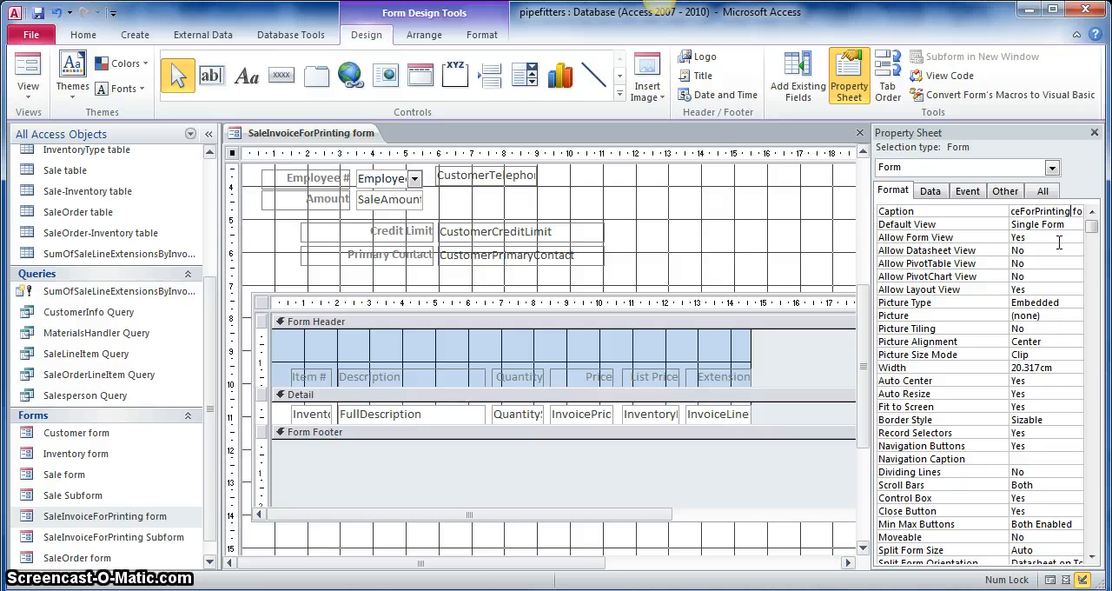
left_click(675, 241)
- Delete the Employee #, Credit Limit, CustomerTelephone and Primary Contact controls with their labels from the Detail section
scroll(674, 240, "up", 5)
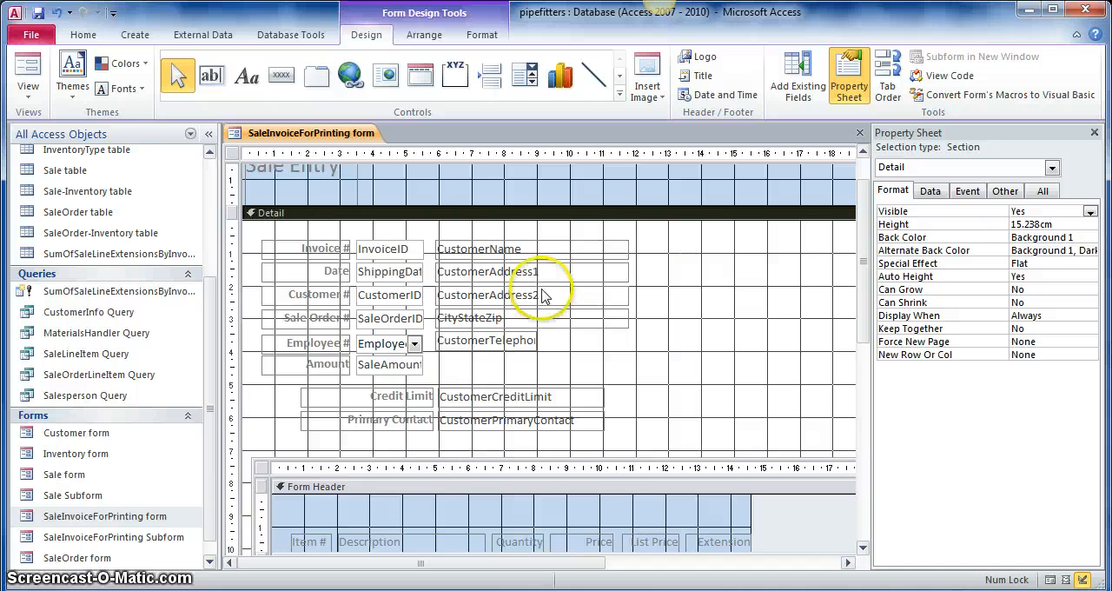
left_click(359, 343)
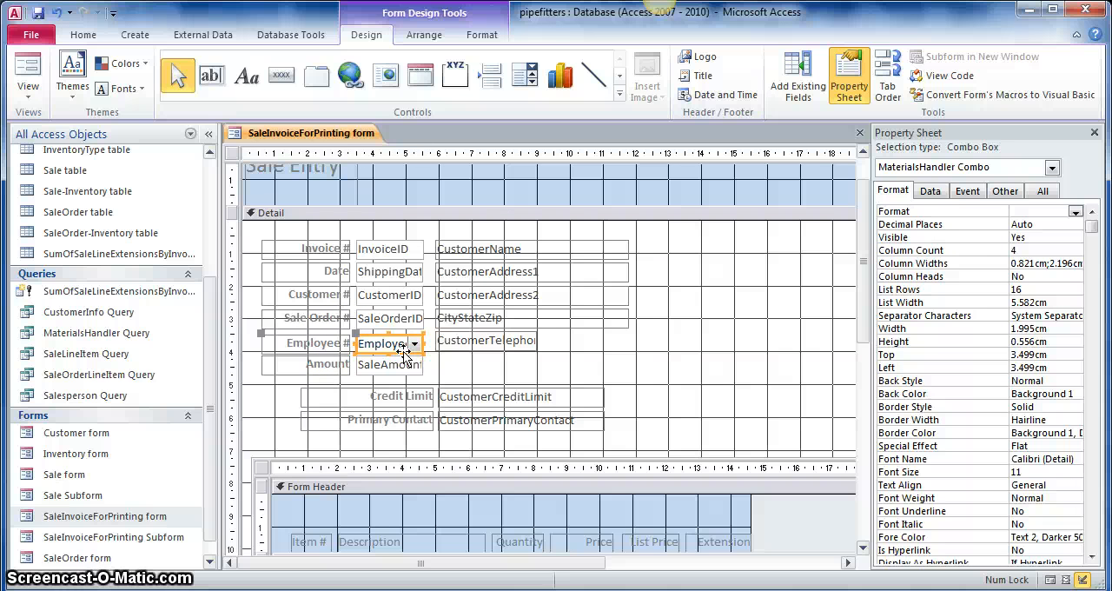
key("Delete")
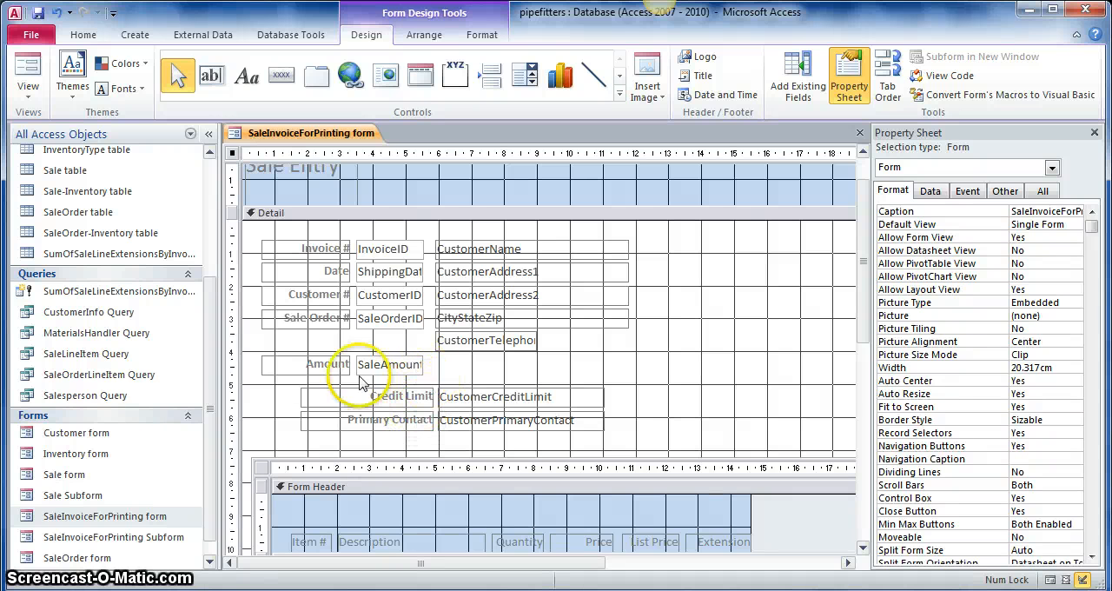
left_click_drag(412, 384, 469, 398)
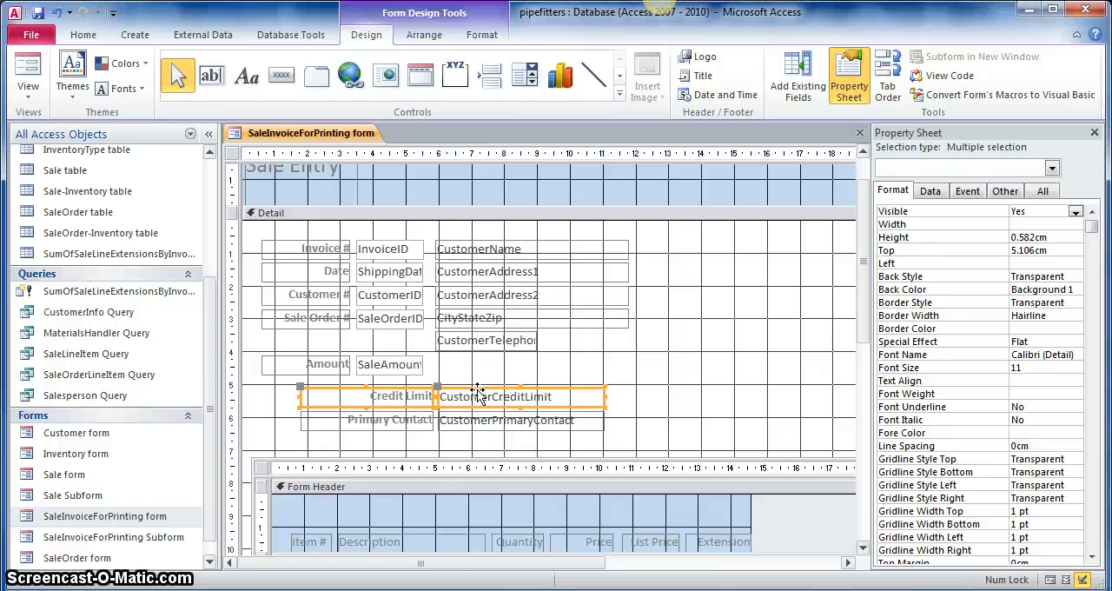
key("Delete")
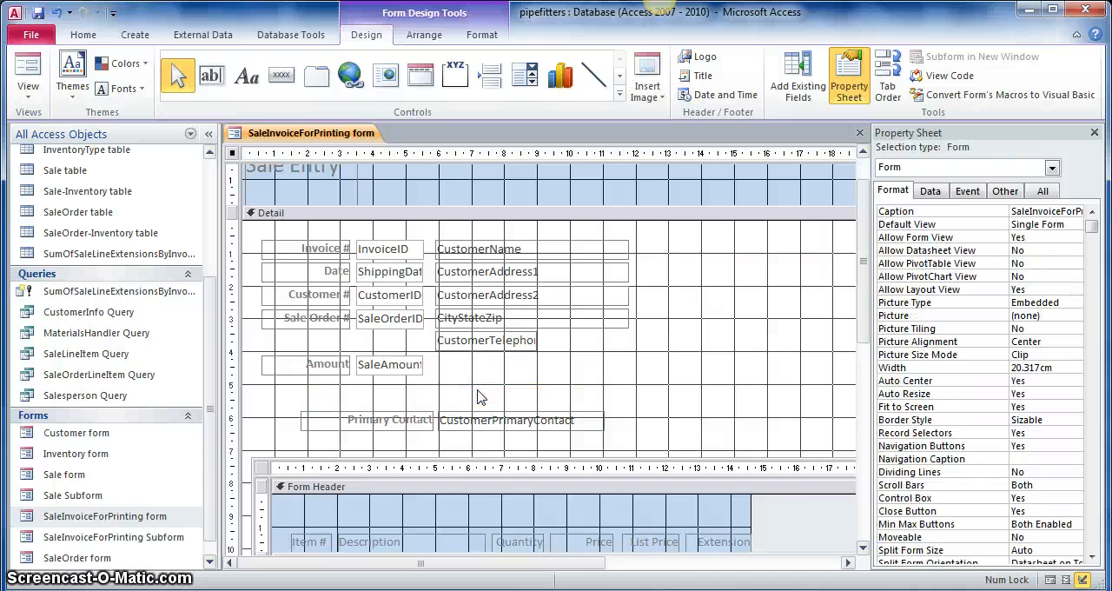
left_click(460, 340)
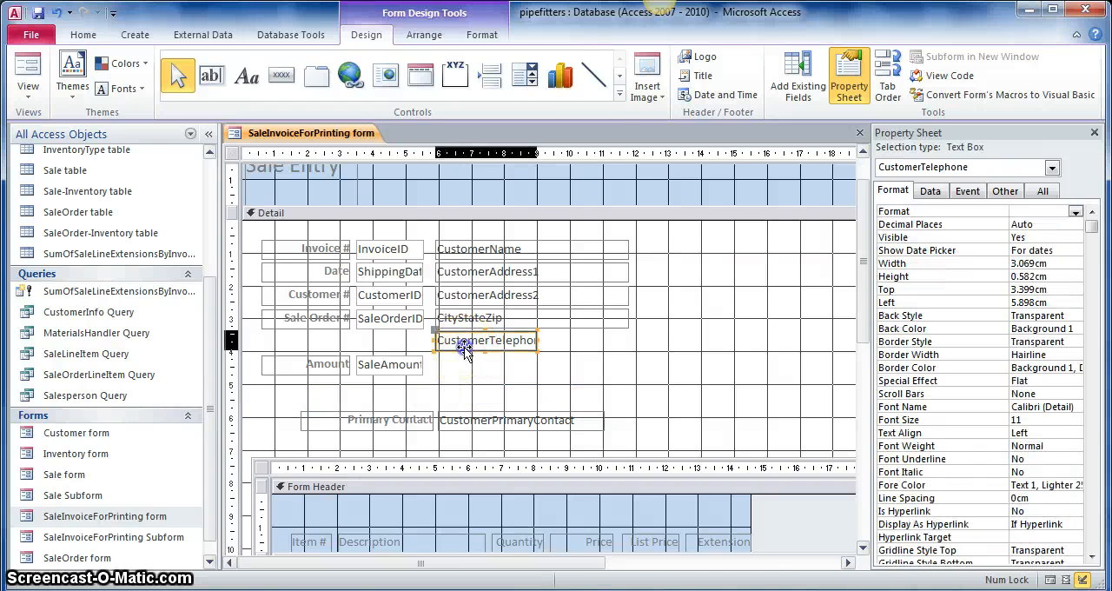
key("Delete")
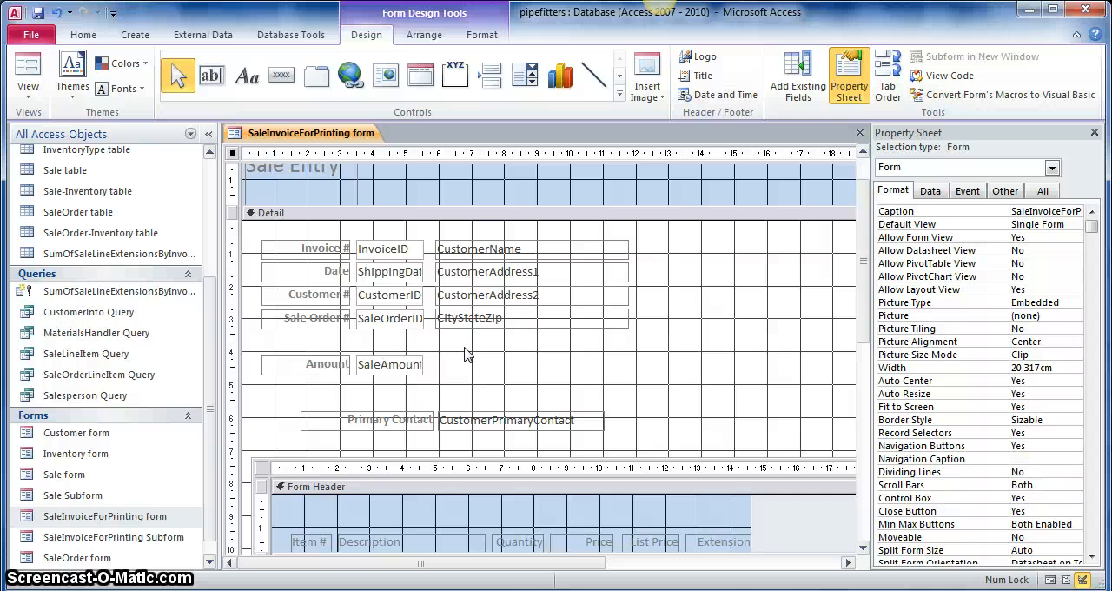
left_click_drag(426, 397, 461, 443)
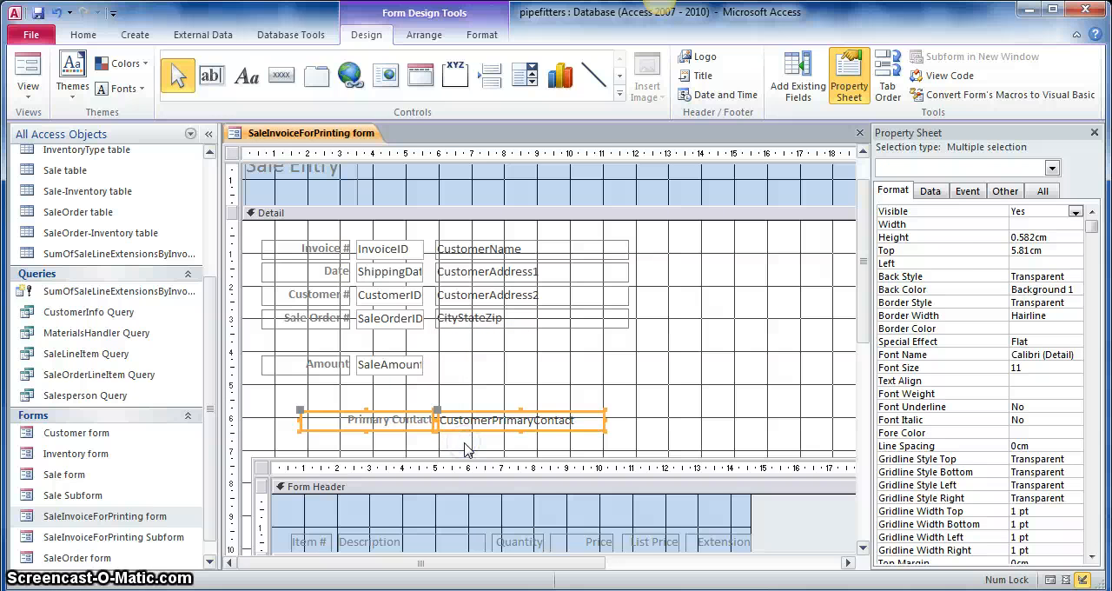
key("Delete")
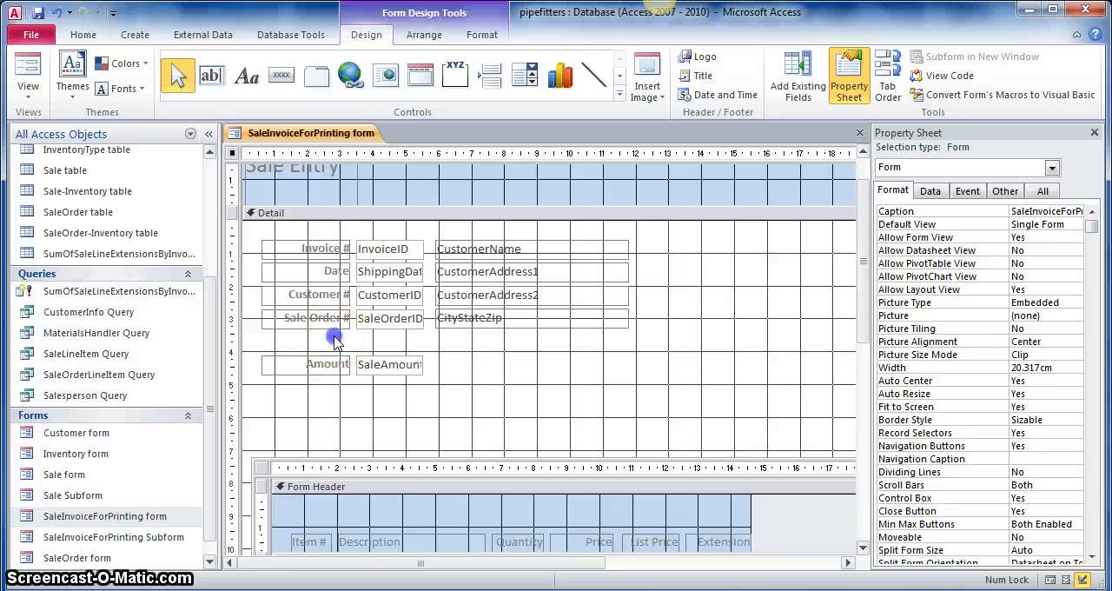
- Move the Amount label and its SaleAmount field up directly below the Sale Order # row, at 3.492 cm from the top
left_click_drag(333, 337, 374, 383)
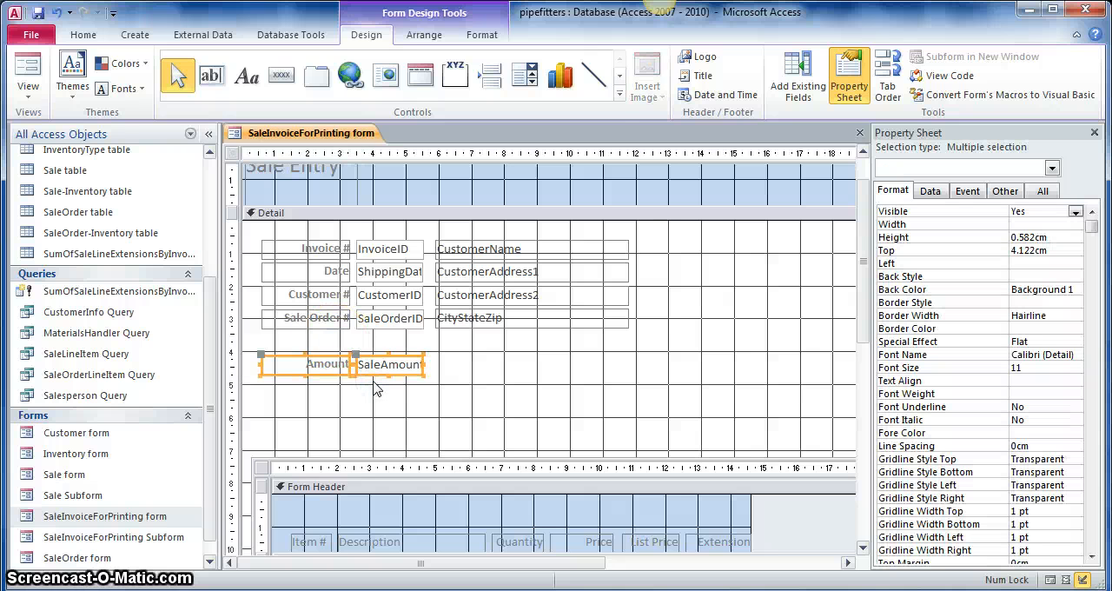
key("Up")
key("Up")
key("Up")
key("Up")
key("Up")
key("Up")
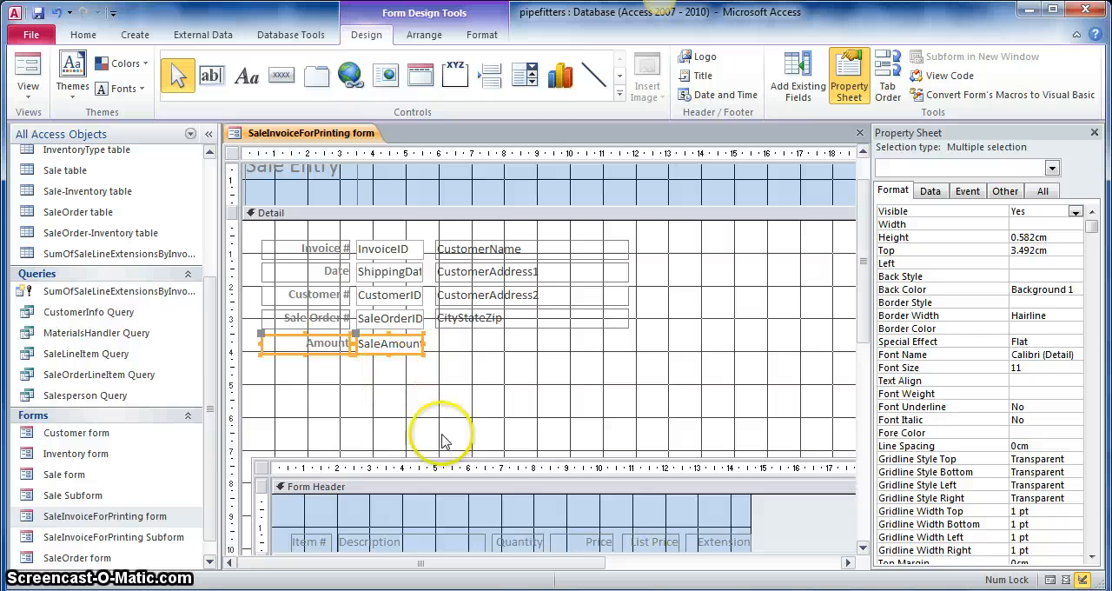
- Move all the invoice and customer fields above the subform down together by about 3 cm, leaving space at the top of the Detail section
scroll(537, 428, "up", 1)
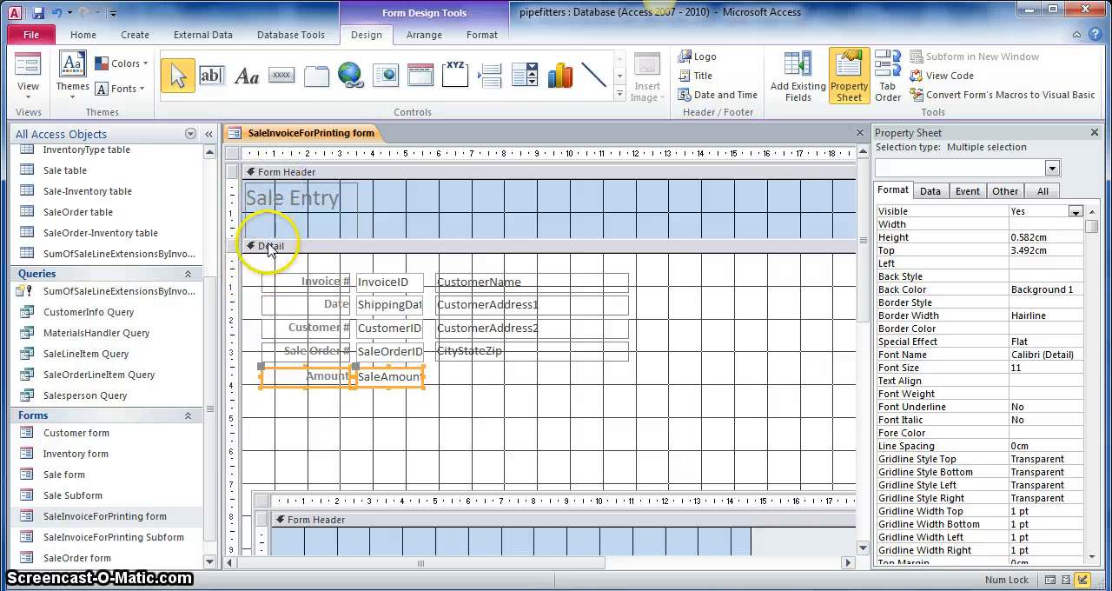
left_click(253, 262)
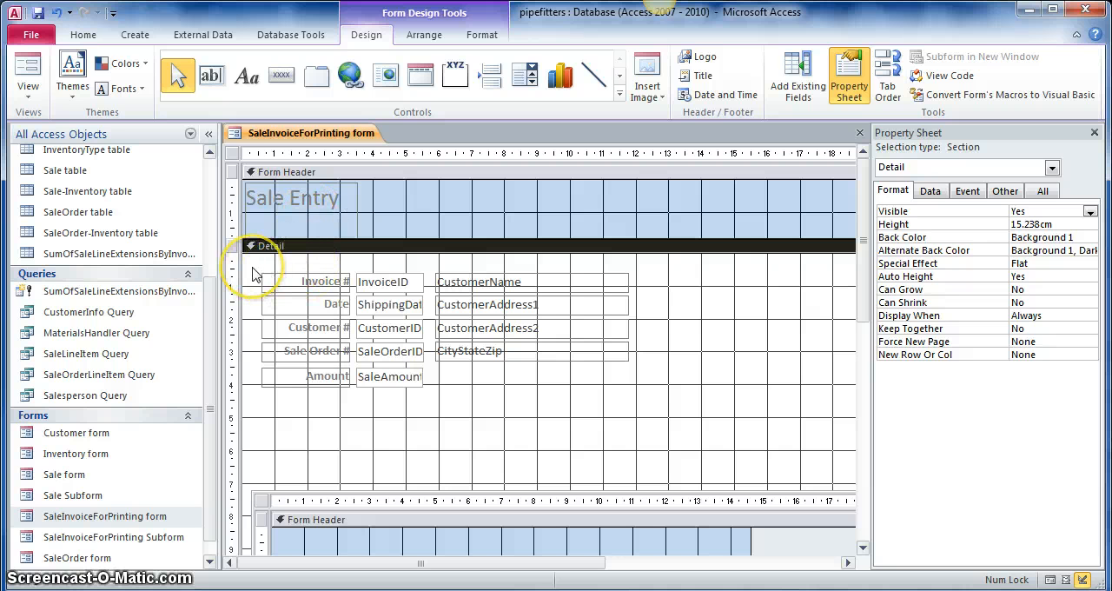
left_click_drag(253, 271, 646, 404)
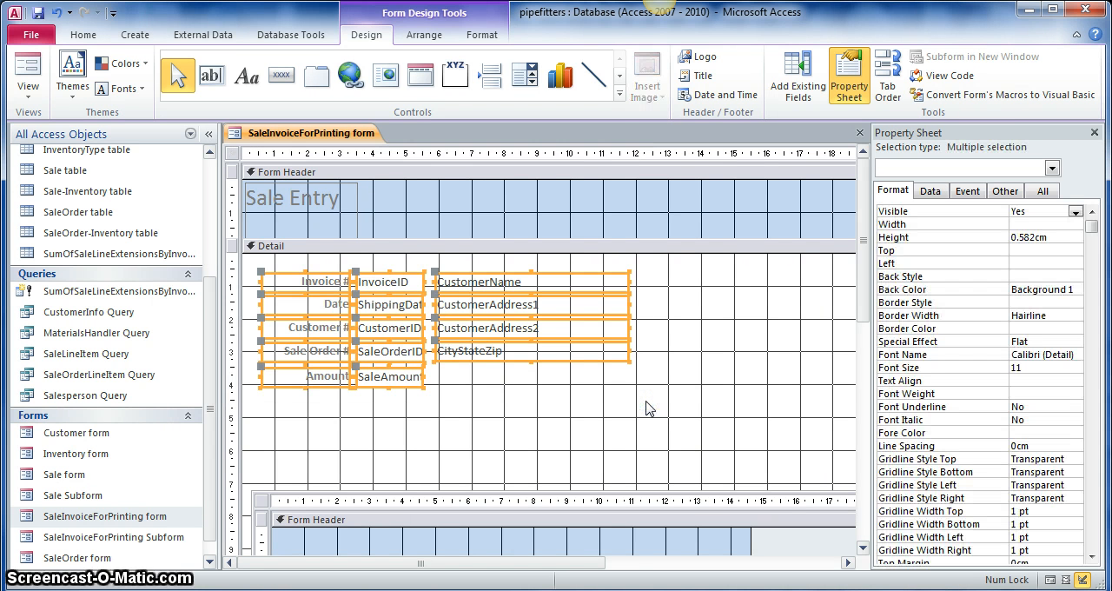
left_click_drag(434, 328, 430, 426)
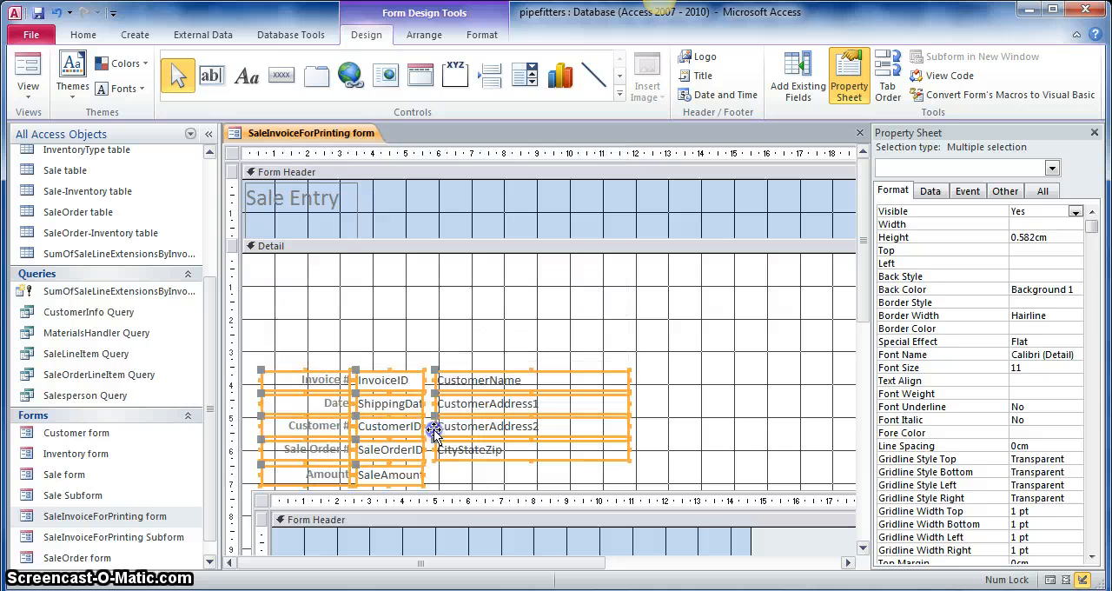
- Move the Sale Entry title label from the Form Header to the upper-left of the Detail section and collapse the emptied Form Header completely
left_click(302, 196)
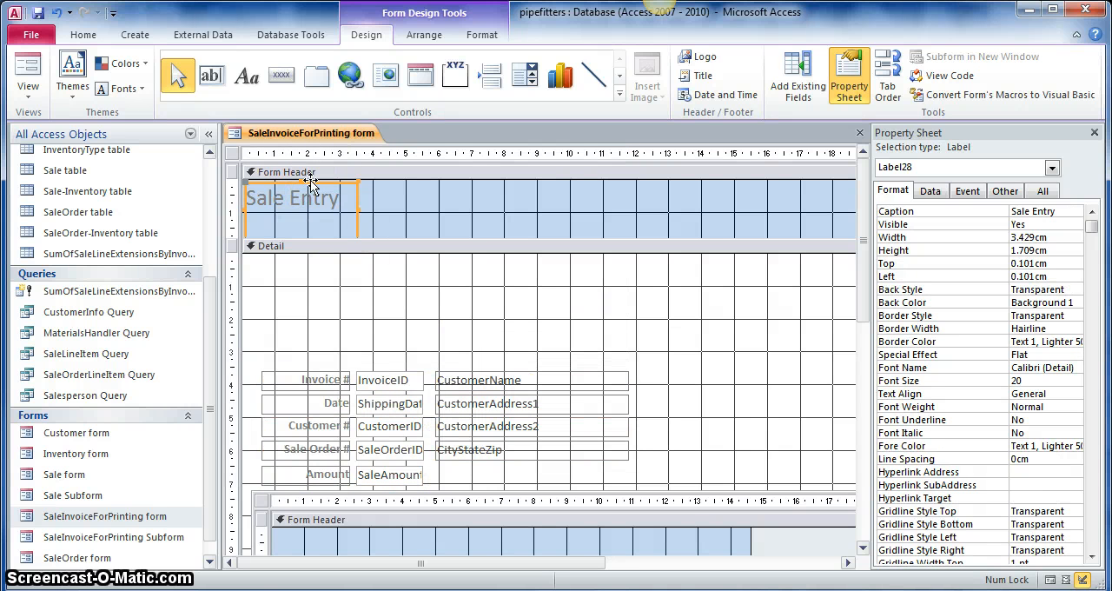
left_click_drag(311, 183, 321, 260)
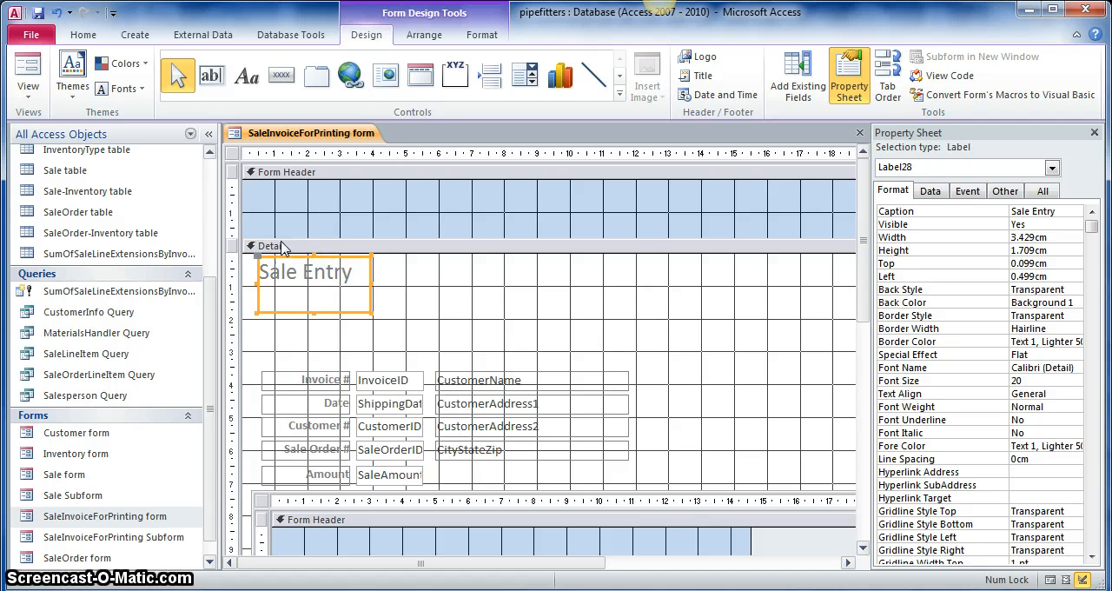
left_click(292, 238)
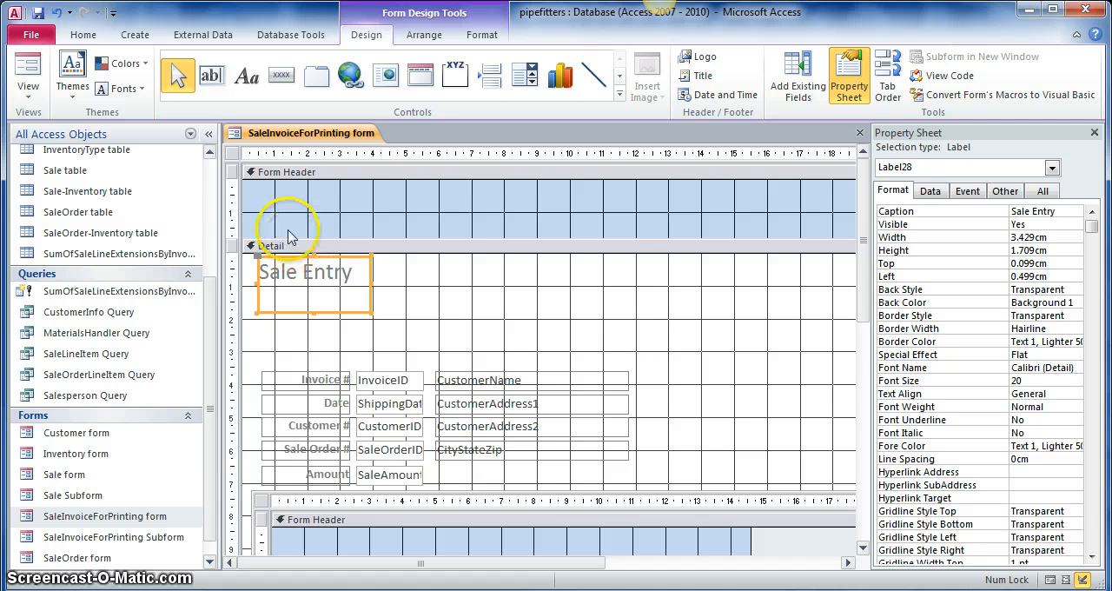
left_click(303, 240)
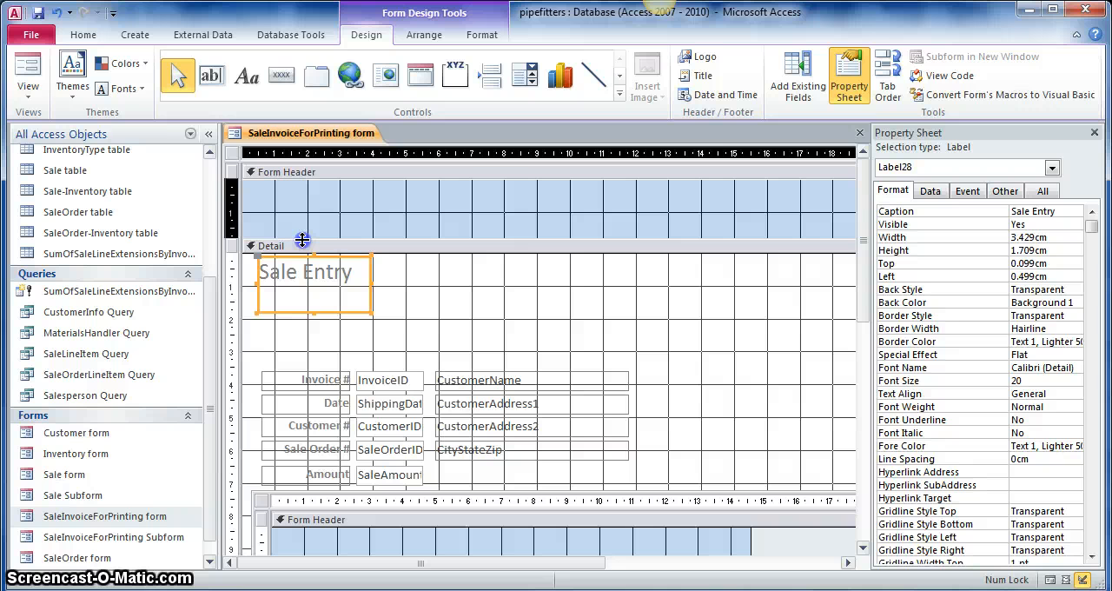
left_click(302, 240)
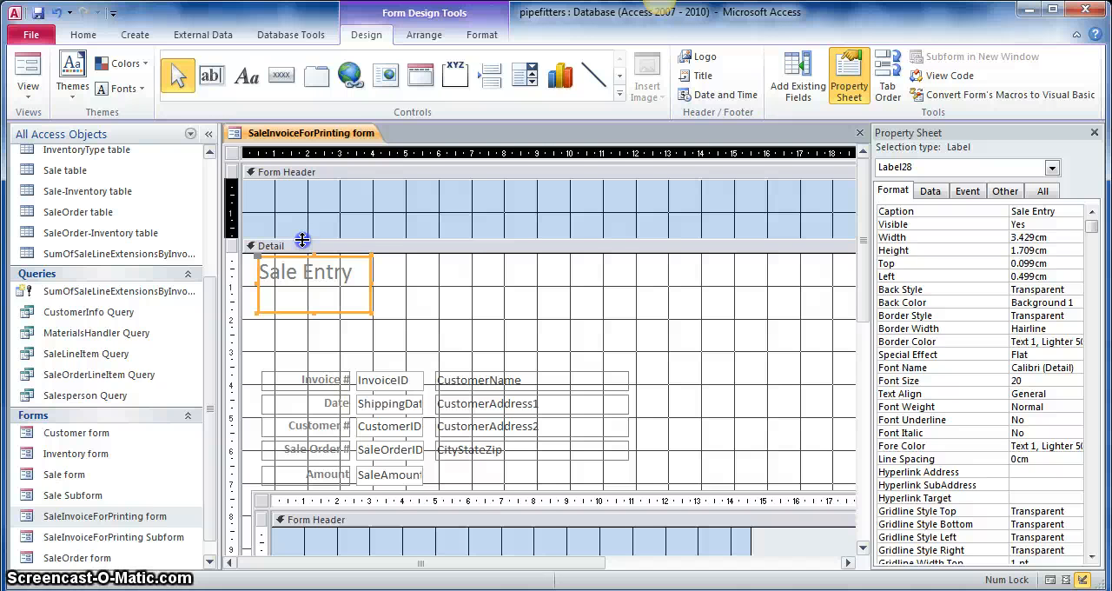
left_click_drag(302, 240, 307, 175)
left_click(398, 255)
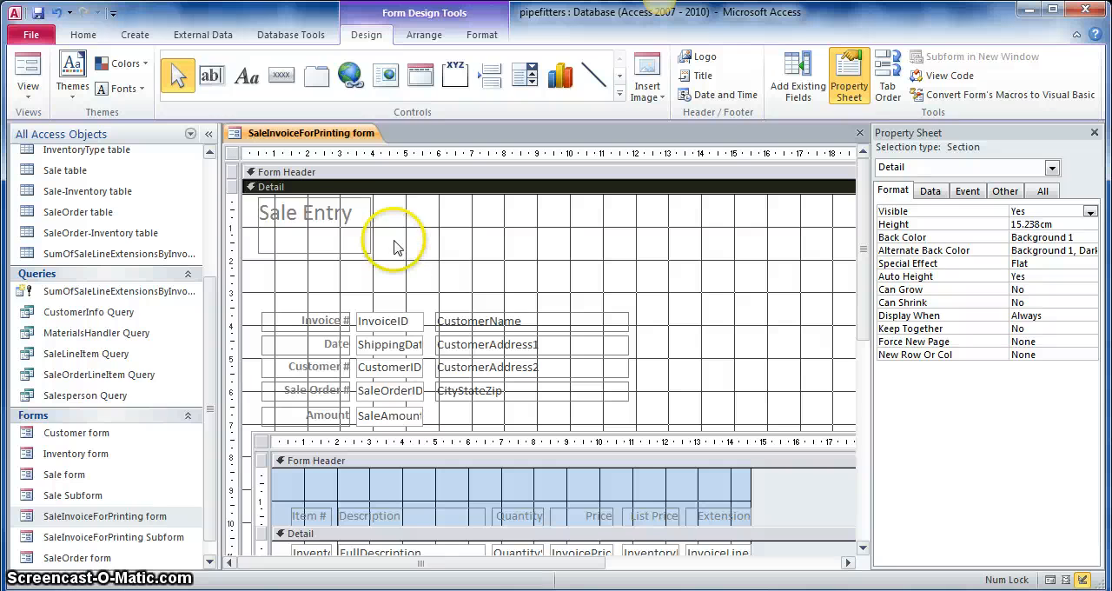
- Replace the Sale Entry title label's text with "Invoice"
left_click(338, 219)
left_click(338, 219)
left_click_drag(352, 215, 251, 219)
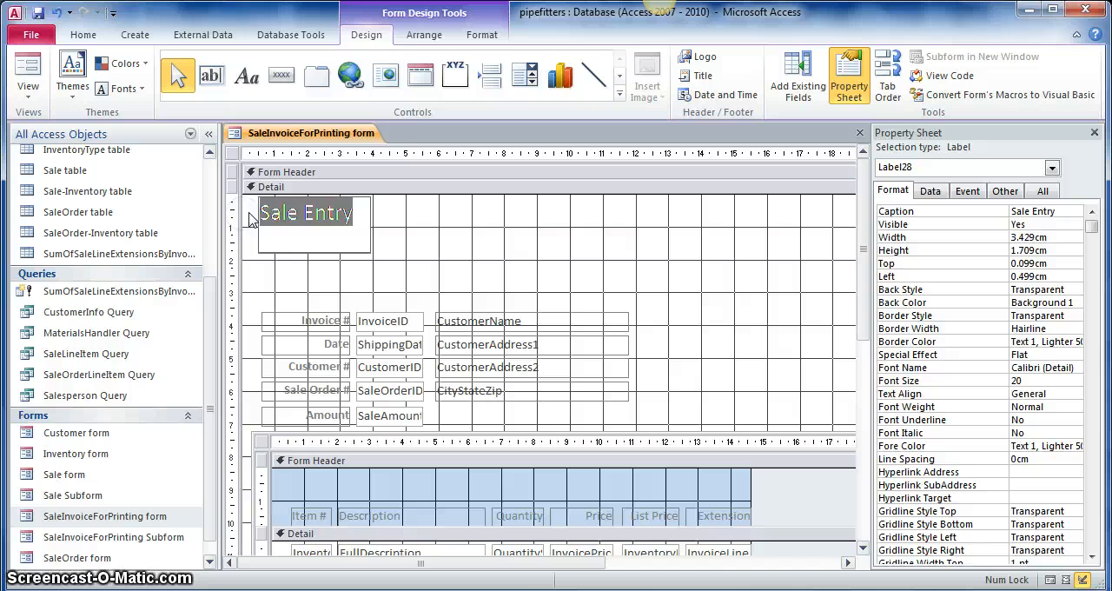
type("Invo")
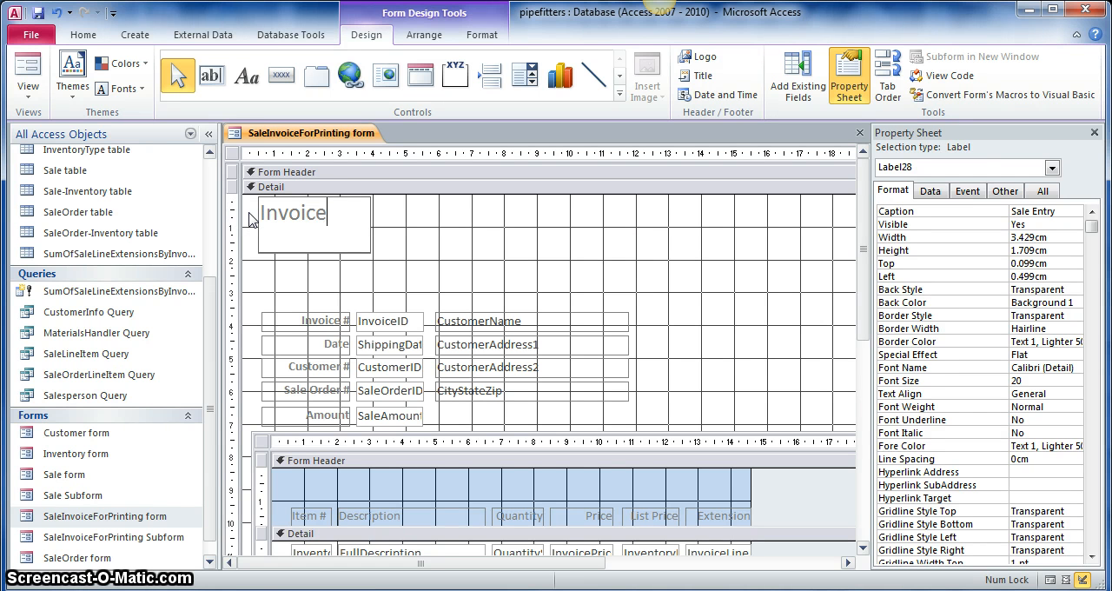
type("ice")
left_click(269, 271)
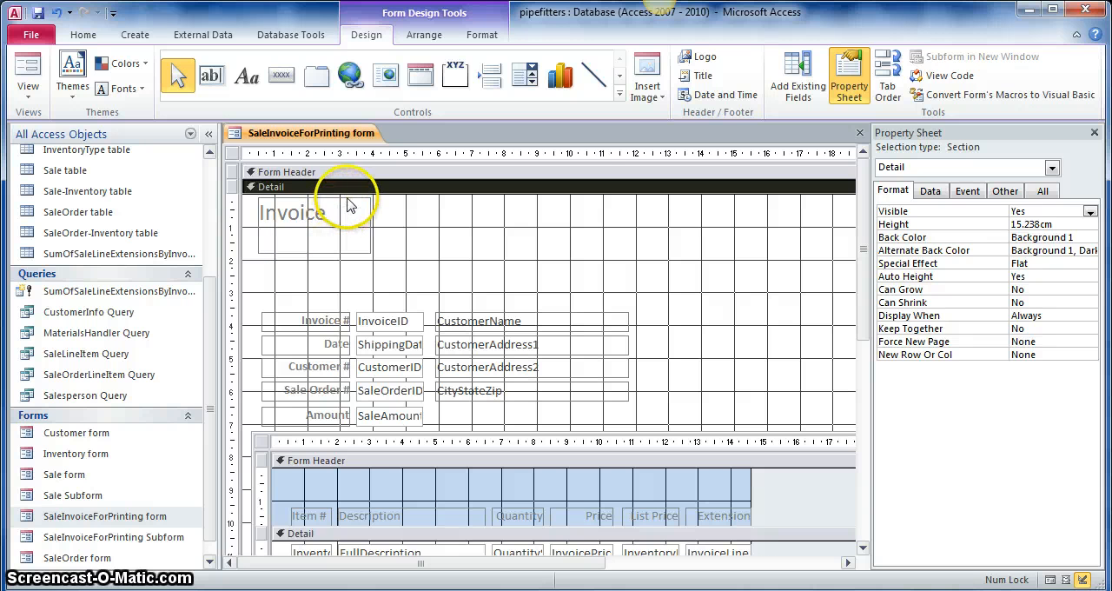
- Format the Invoice title label as bold with a font size of 24
left_click(300, 219)
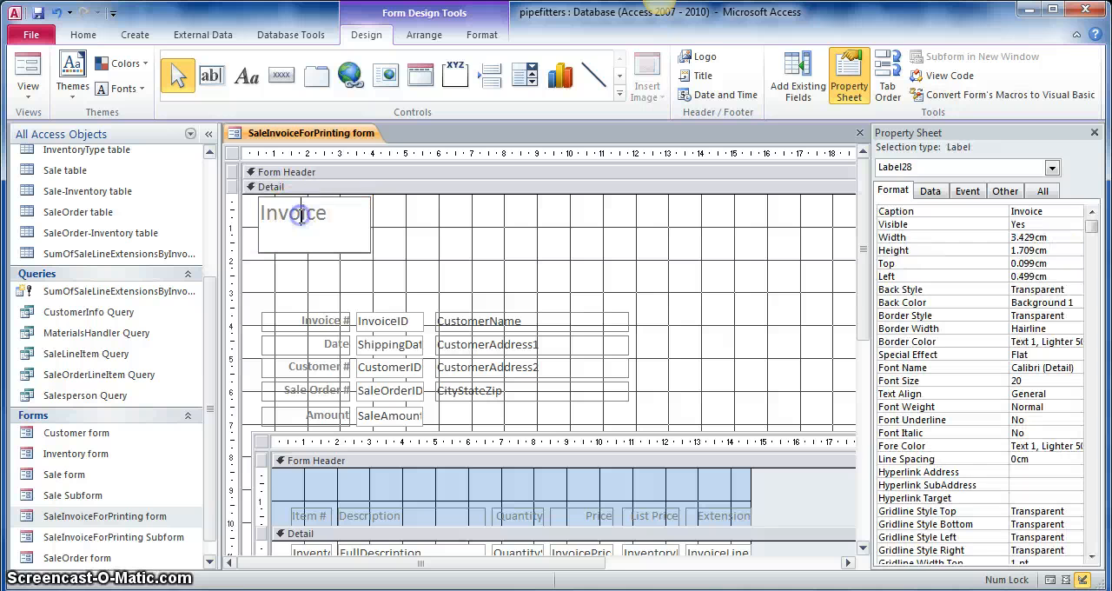
double_click(297, 220)
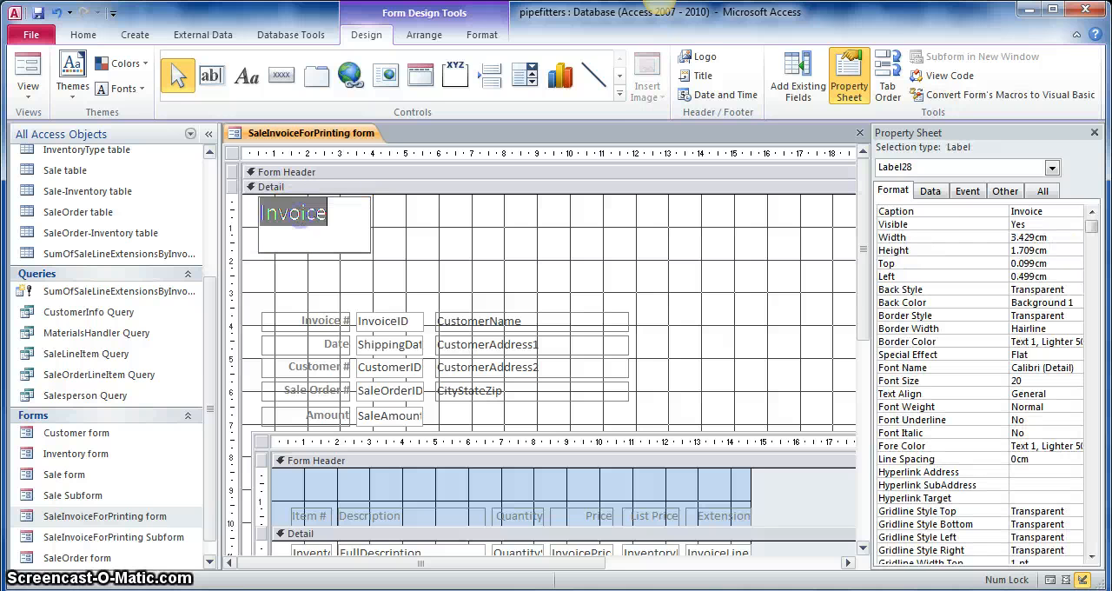
left_click(91, 38)
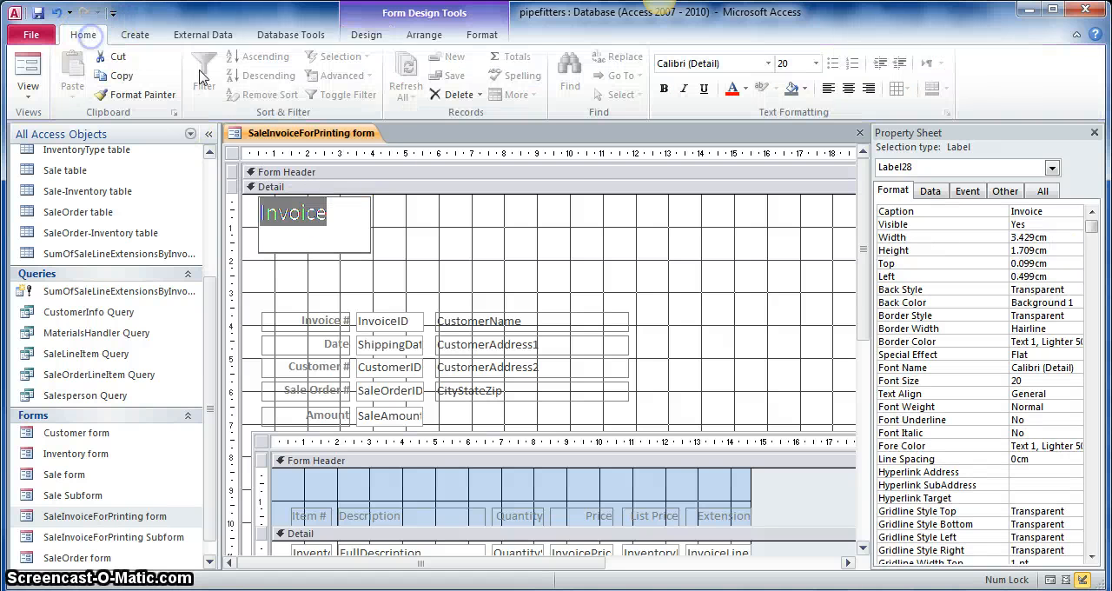
left_click(664, 88)
left_click(816, 63)
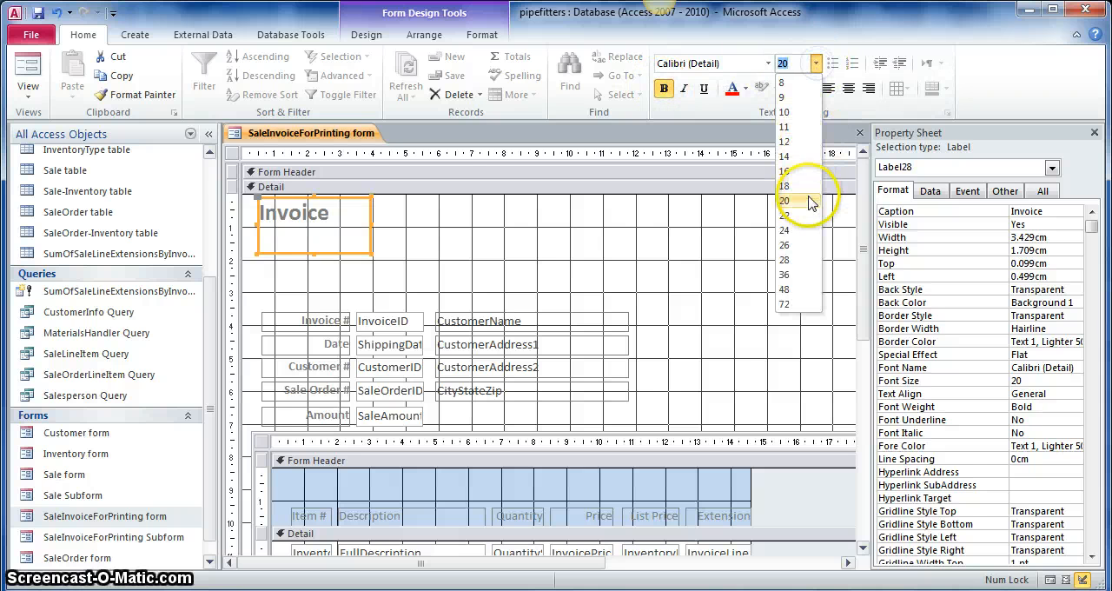
left_click(802, 231)
left_click(417, 261)
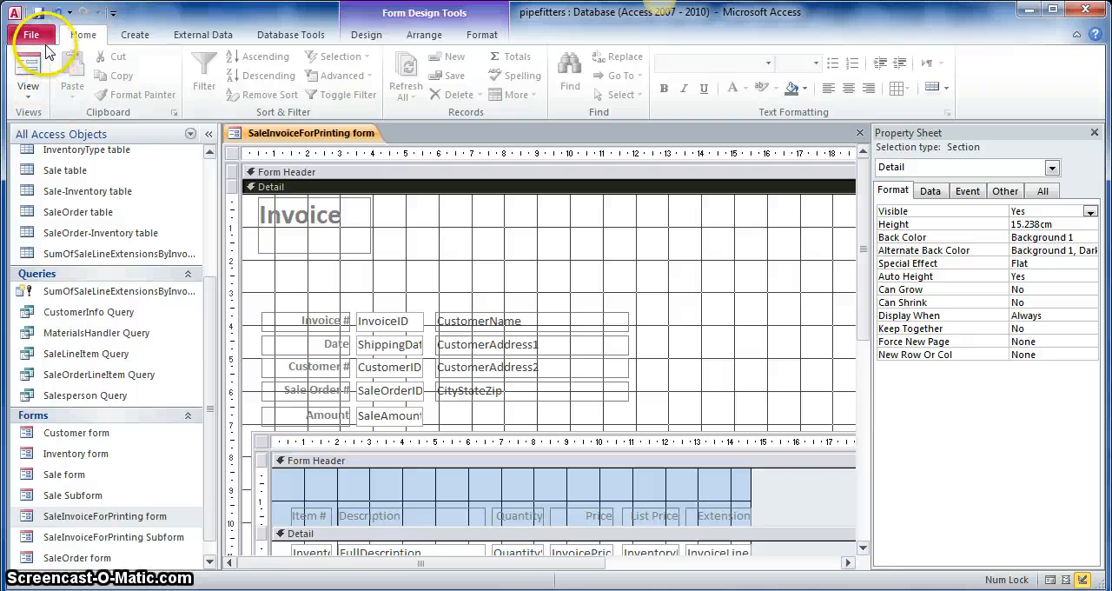
- Add a label beside the Invoice title containing "Pipefitters Supply Company" with the company's street address and its city, state and ZIP on separate lines
left_click(367, 37)
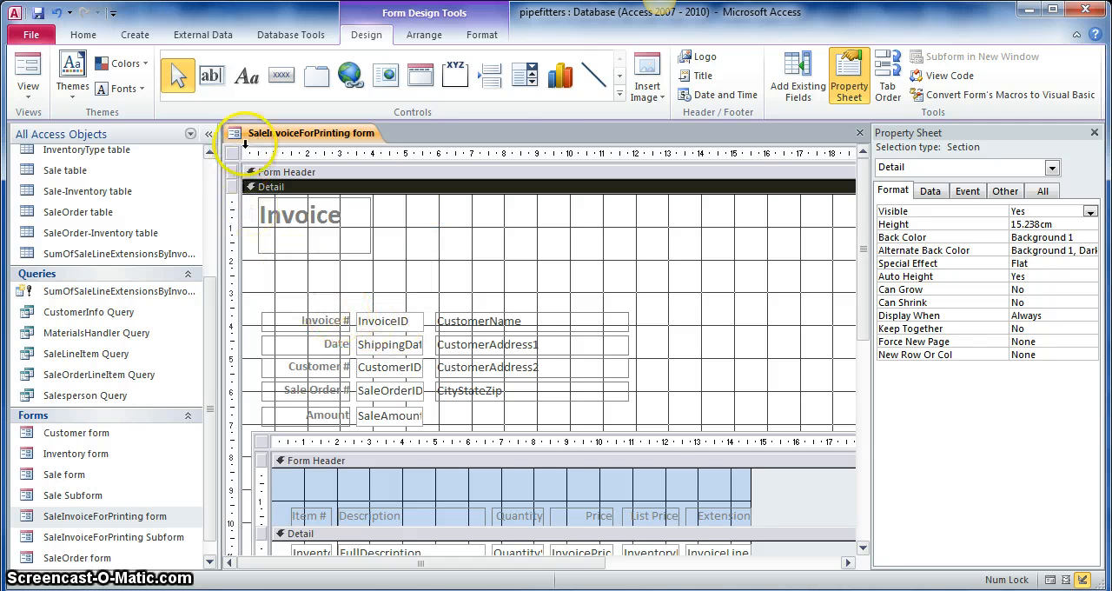
left_click(249, 85)
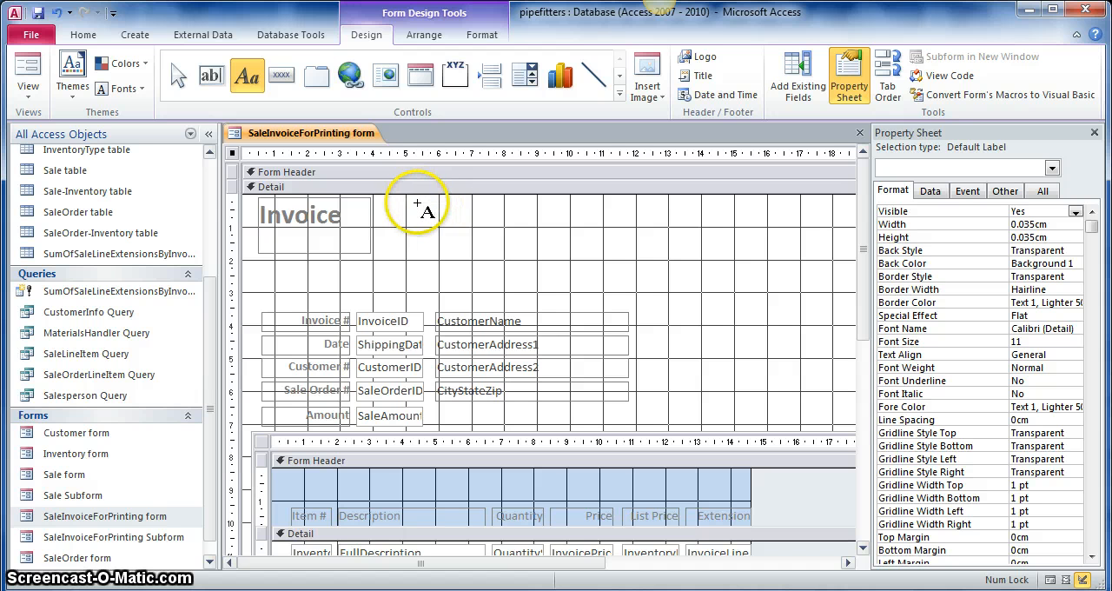
left_click(417, 206)
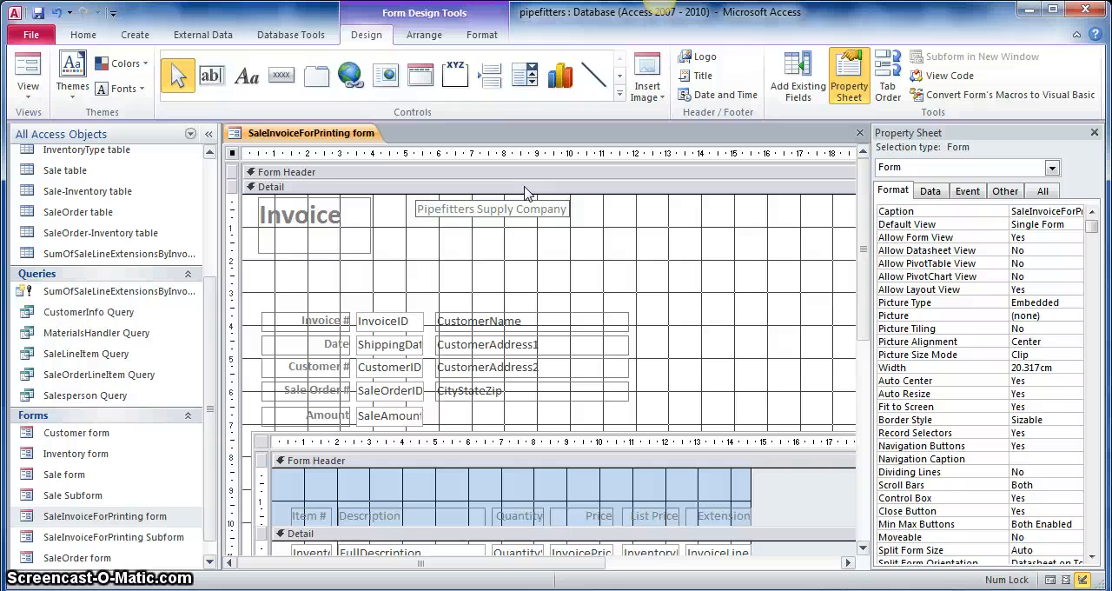
key("ctrl+Return")
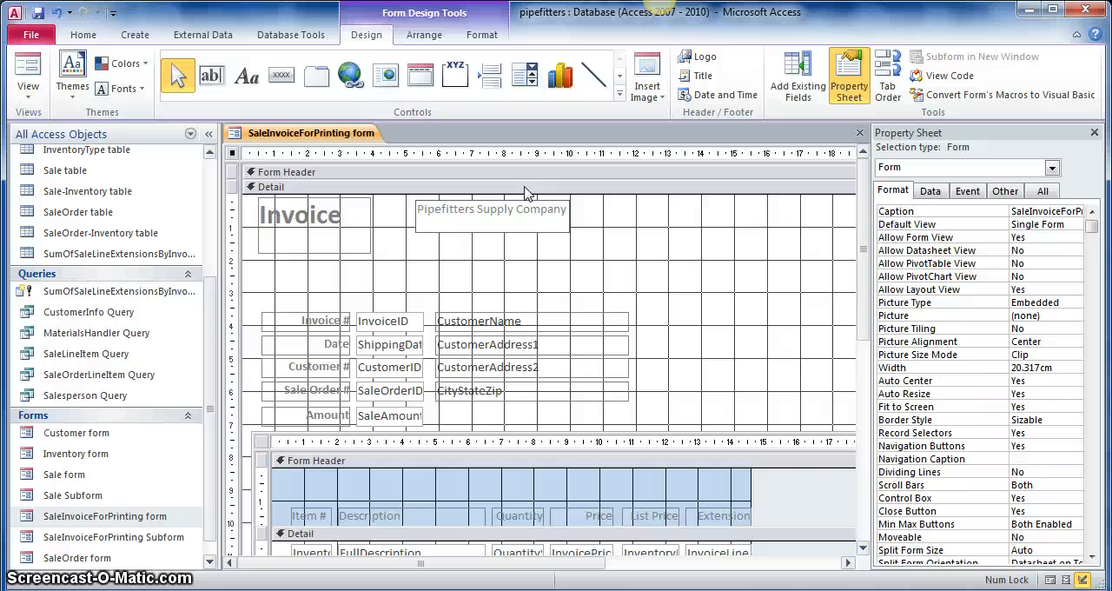
type("5998 Alcala P")
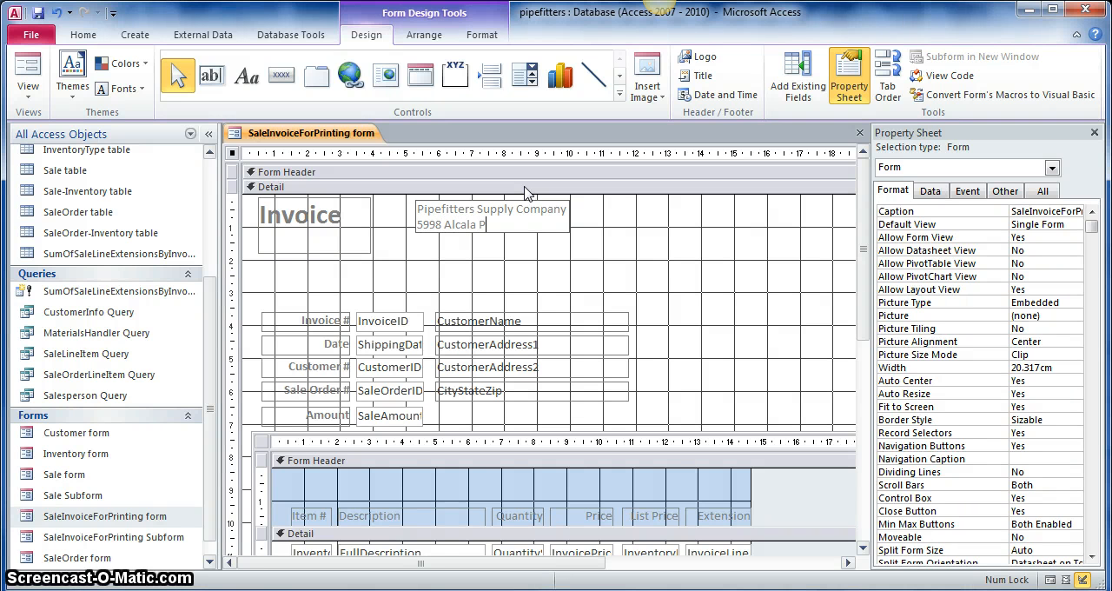
type("ark")
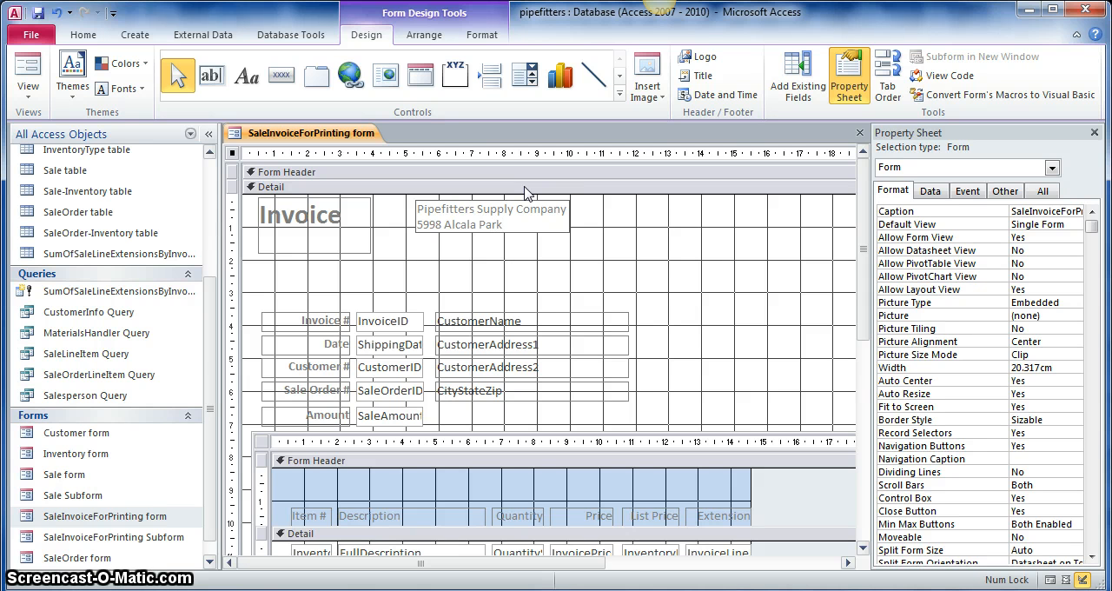
key("ctrl+Return")
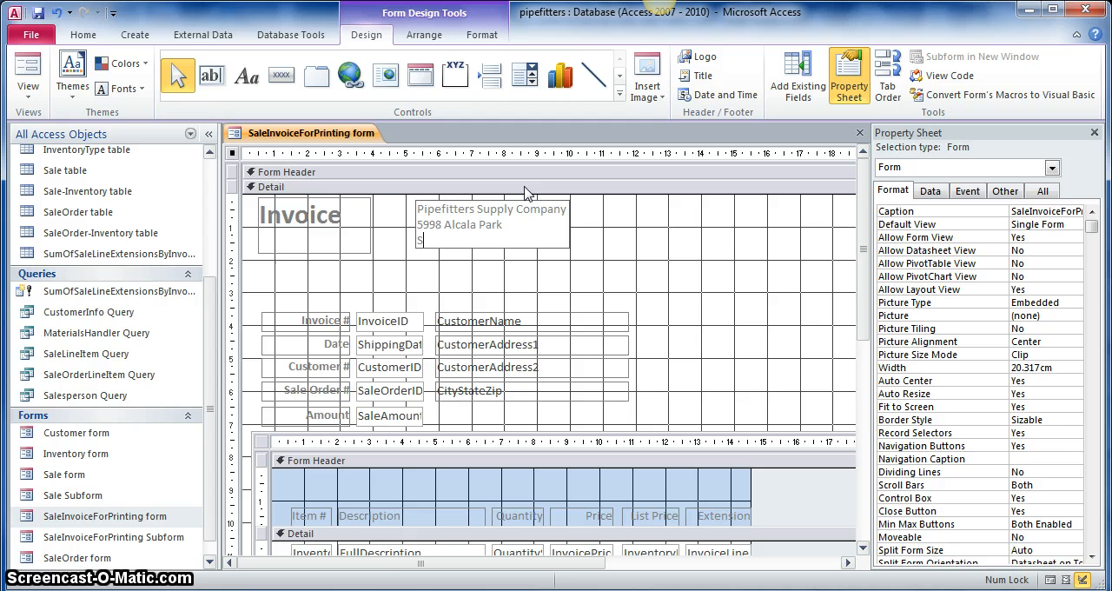
type("San Diego, CA92110")
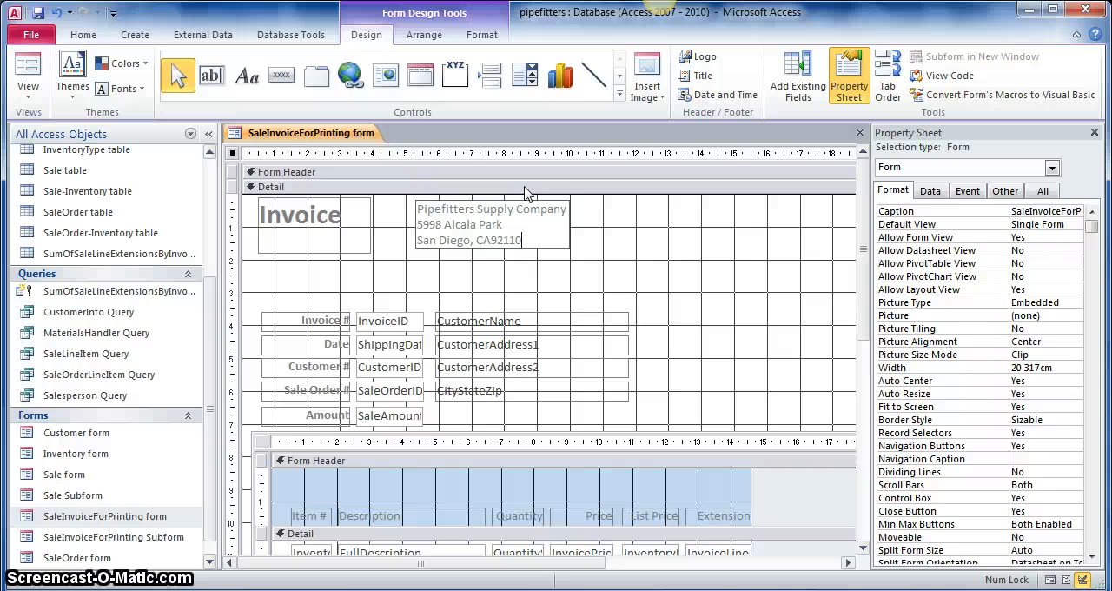
left_click(529, 241)
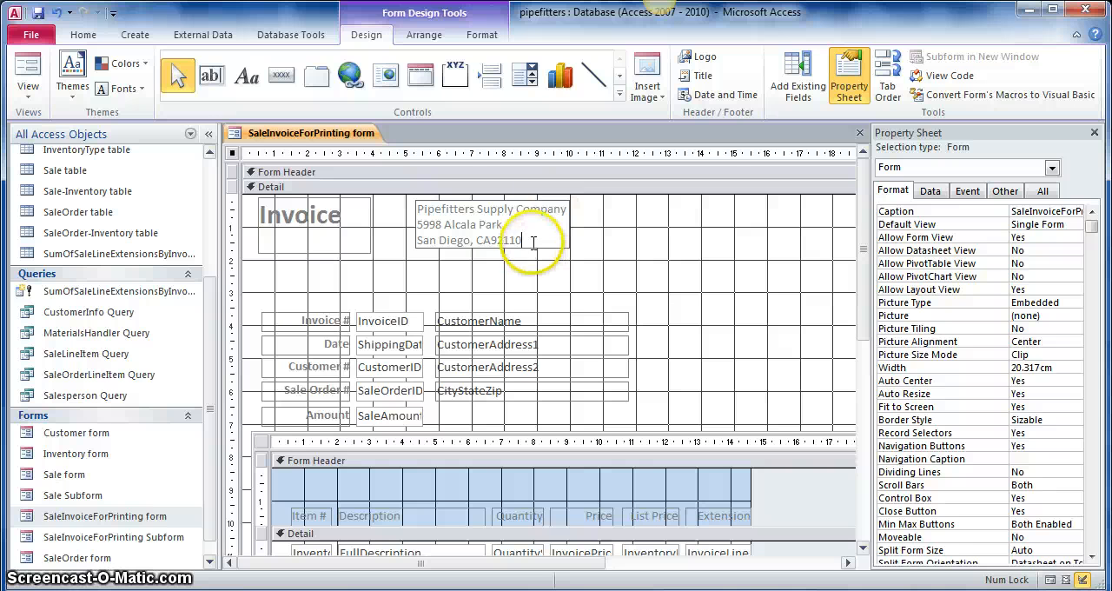
- Format the company name and address label as bold with a font size of 14
left_click_drag(527, 240, 391, 216)
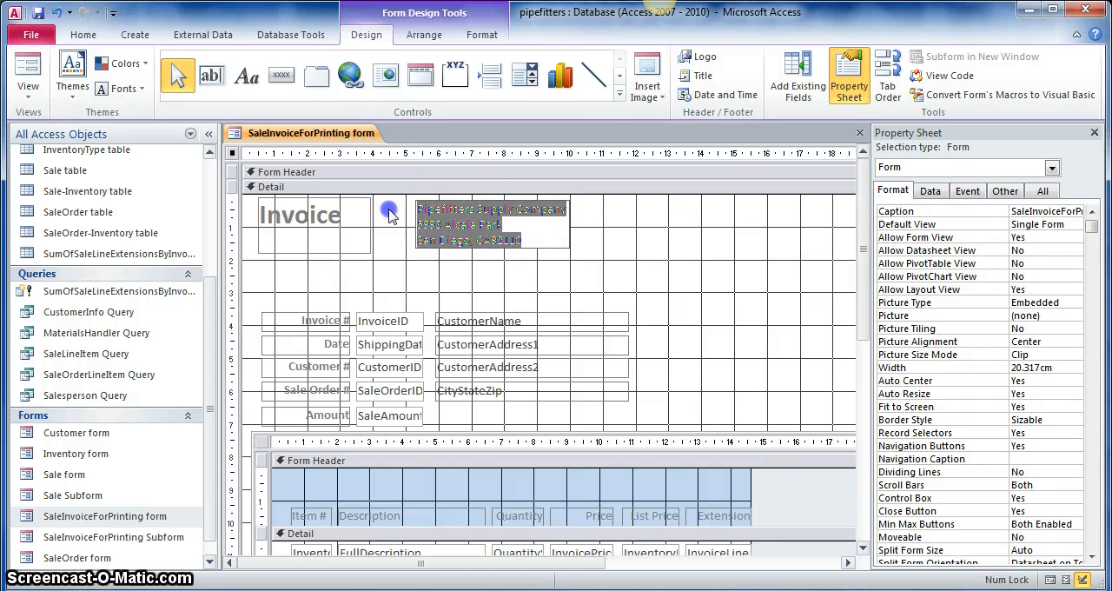
left_click(85, 35)
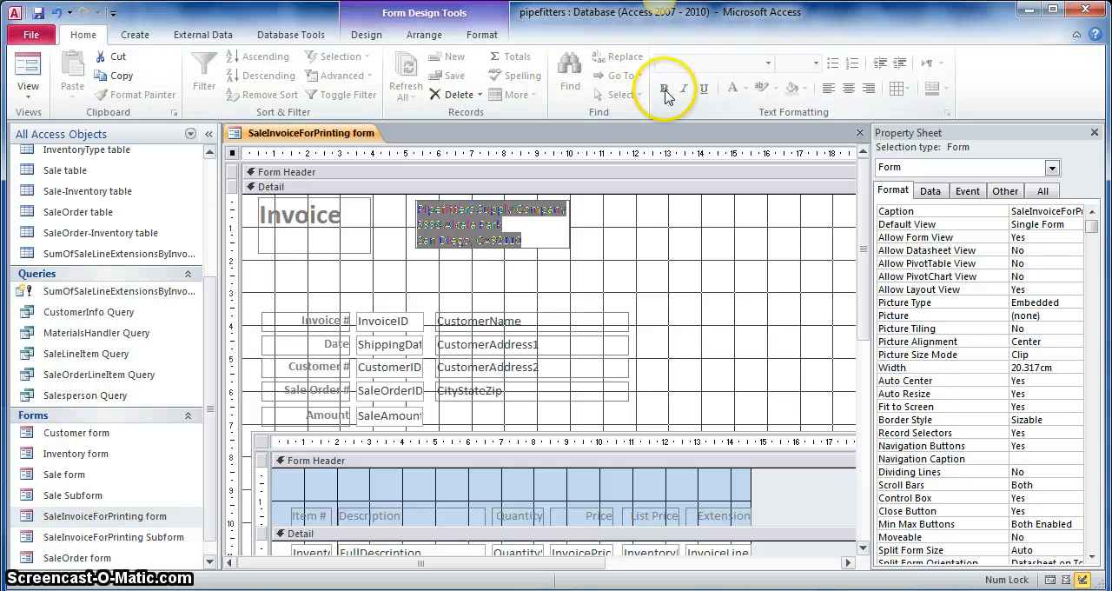
left_click(526, 242)
left_click(551, 255)
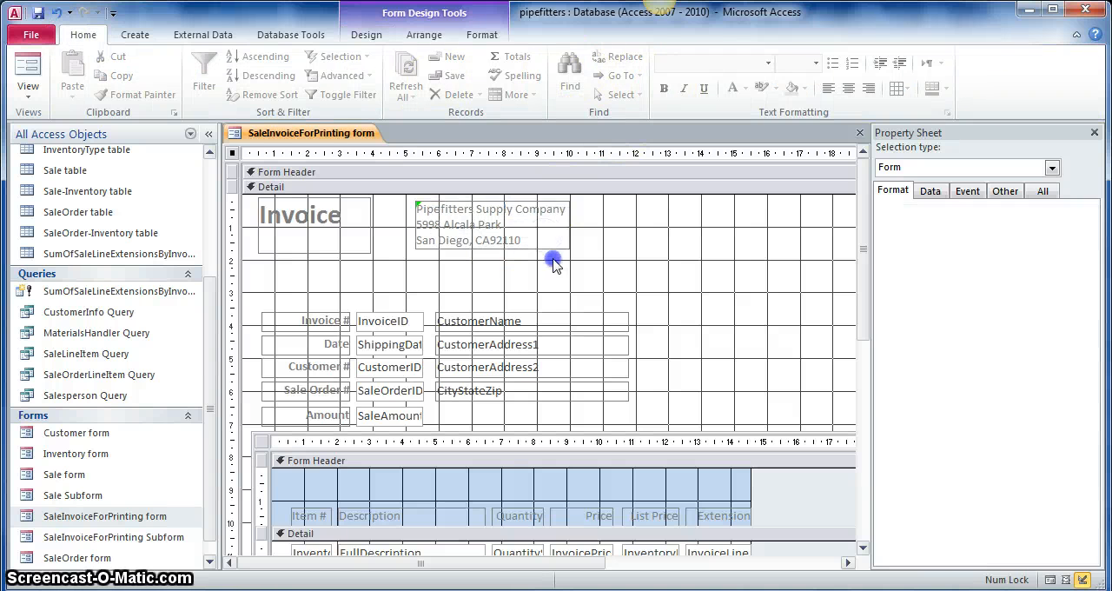
left_click(522, 239)
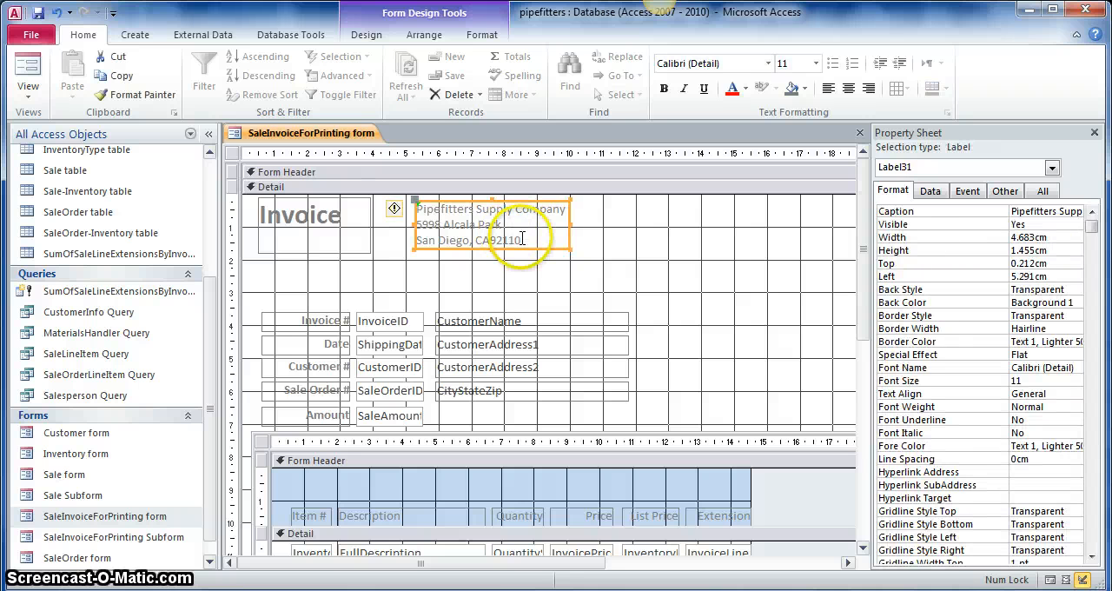
left_click_drag(523, 241, 415, 207)
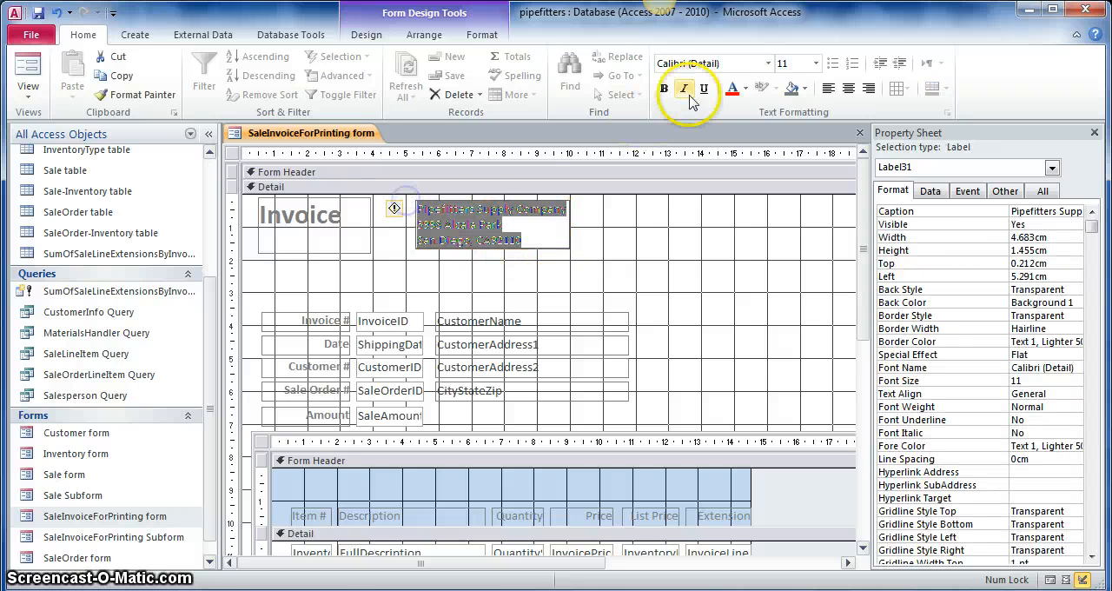
left_click(664, 88)
left_click(816, 64)
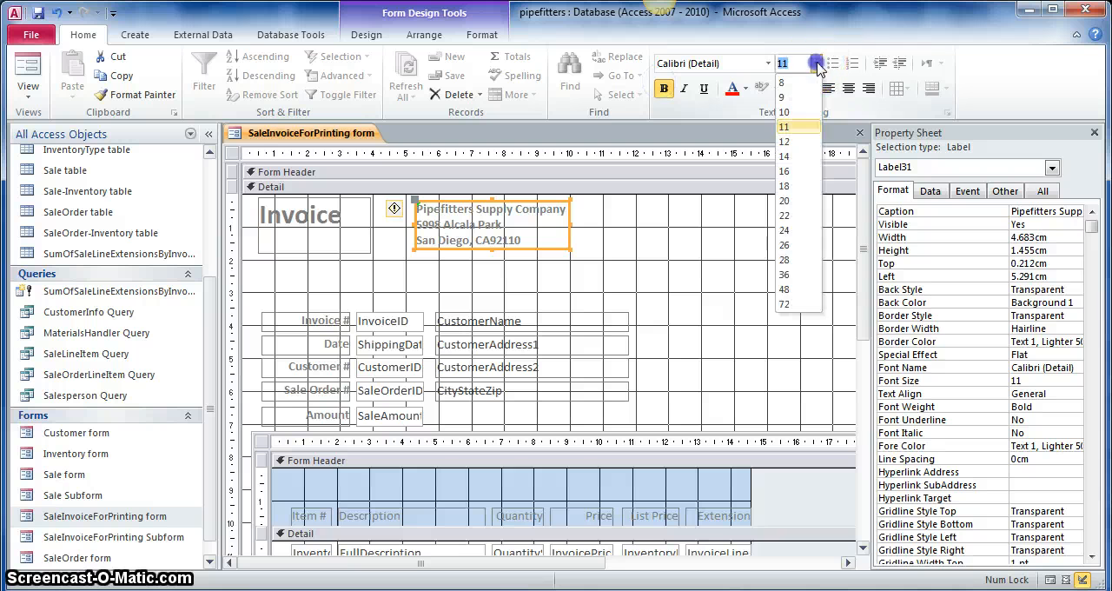
left_click(787, 157)
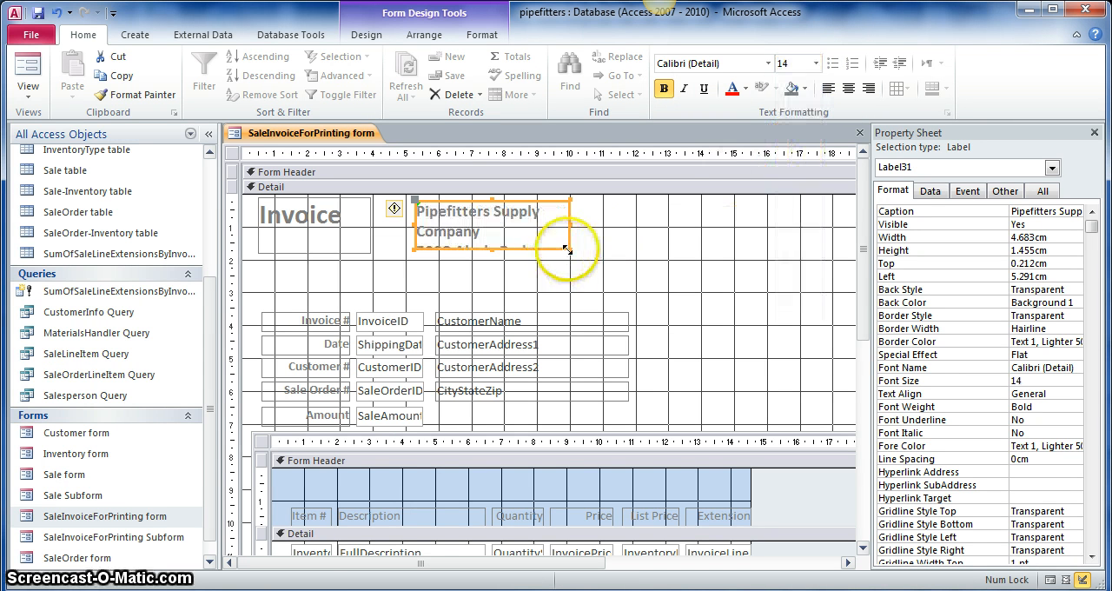
- Enlarge the company name and address label to about 5.6 cm wide and 2.6 cm high so all its lines fit
left_click_drag(569, 250, 591, 263)
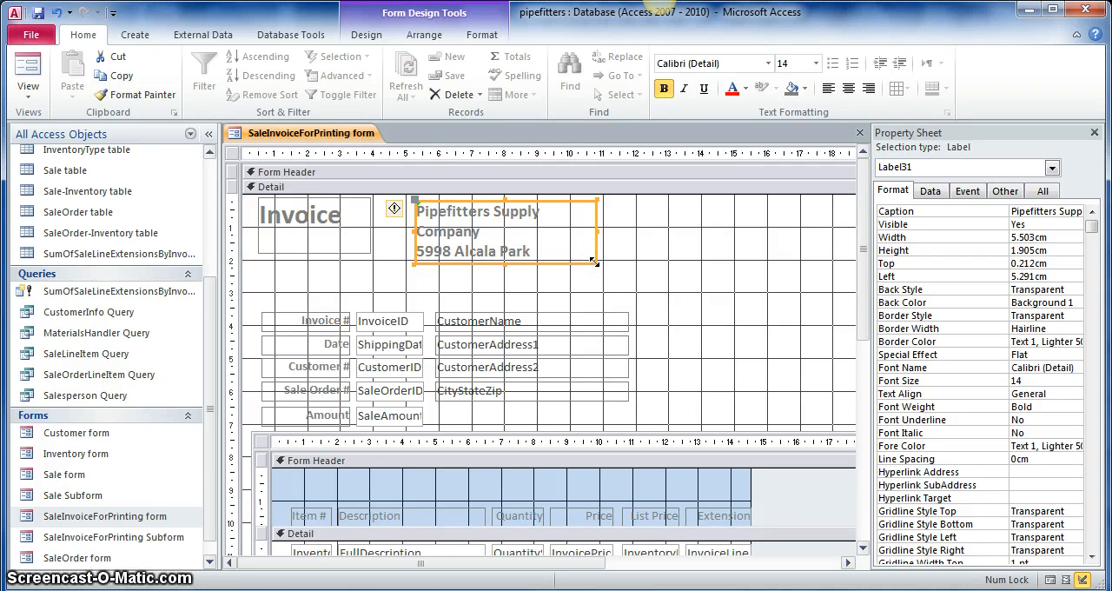
left_click_drag(595, 262, 598, 286)
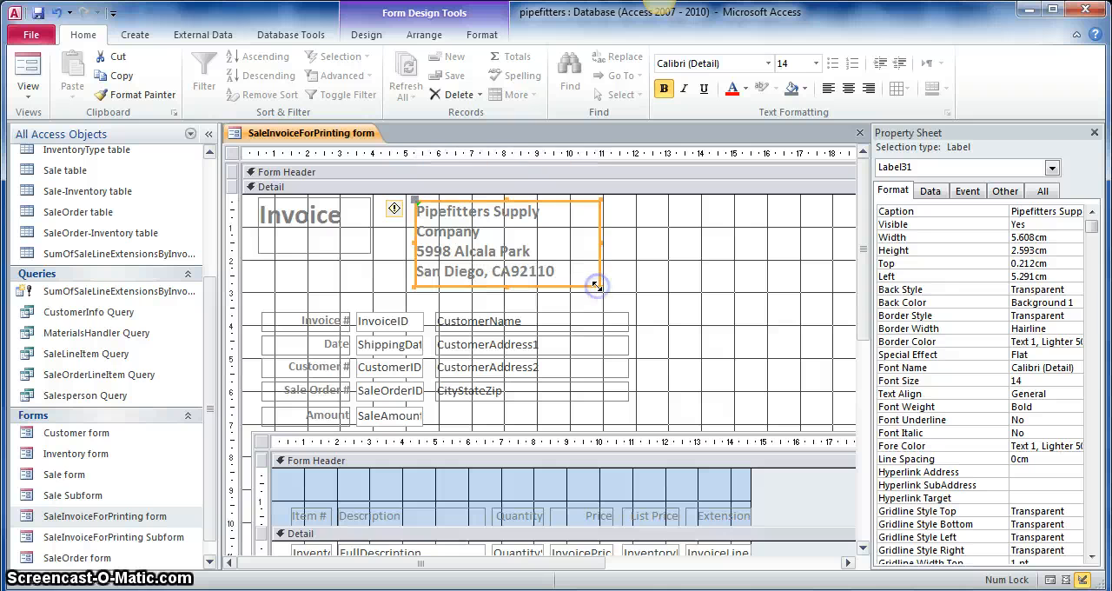
left_click(669, 304)
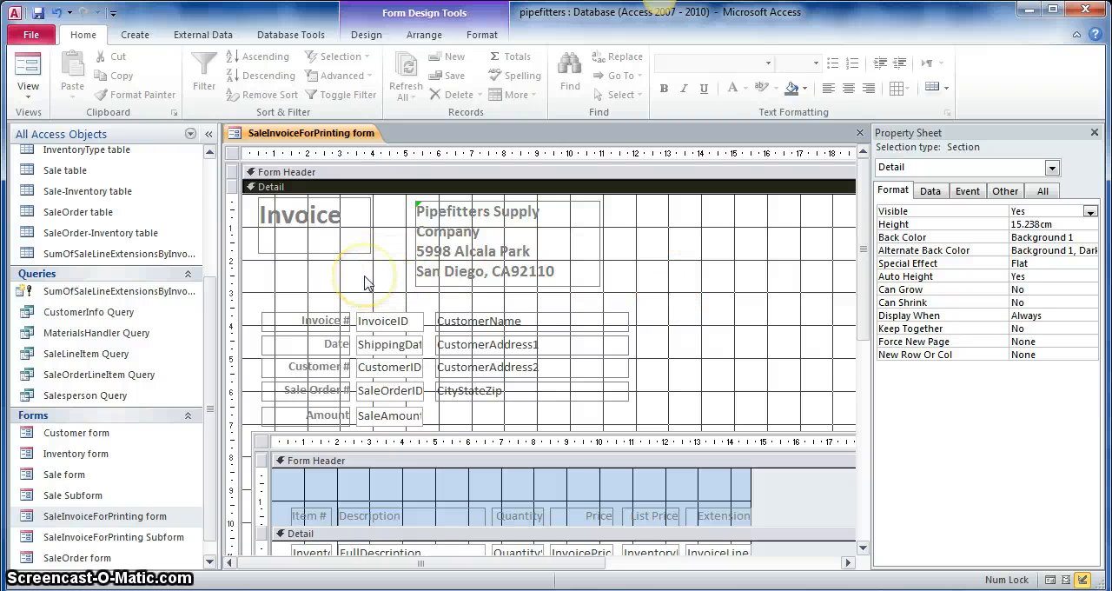
- Move the row of column heading labels in the subform's Form Header up to about 0.29 cm from its upper edge
scroll(365, 283, "down", 5)
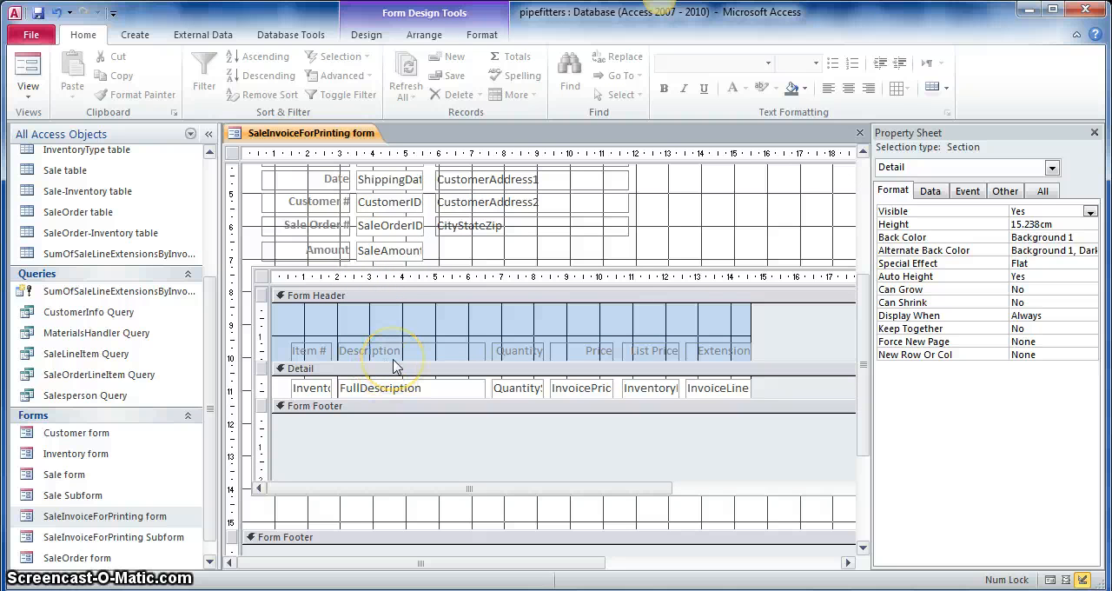
left_click(316, 339)
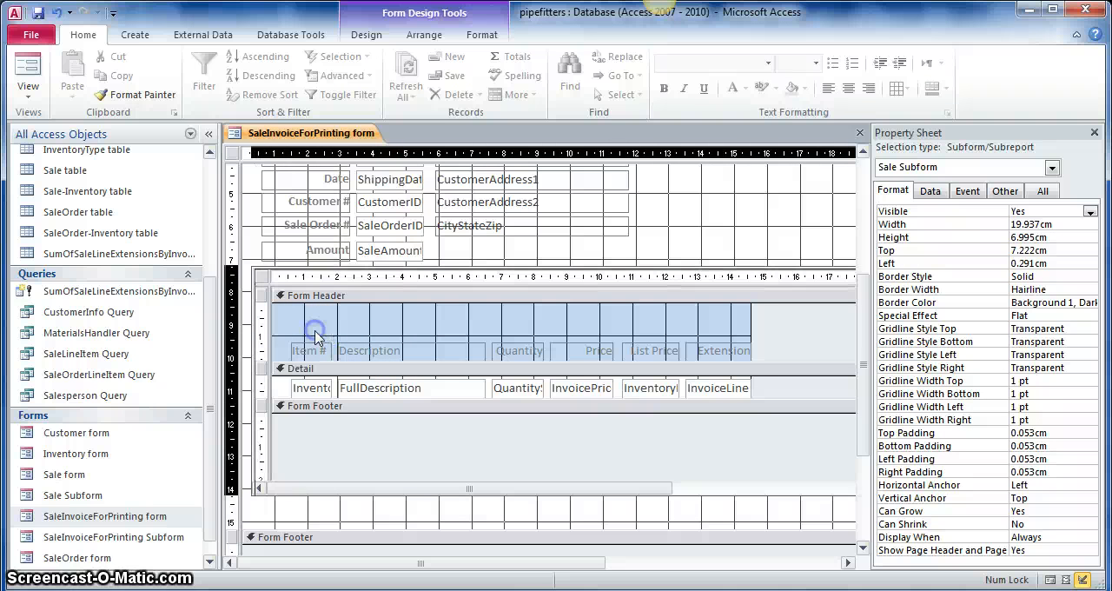
left_click(315, 332)
left_click(321, 336)
left_click_drag(324, 337, 700, 356)
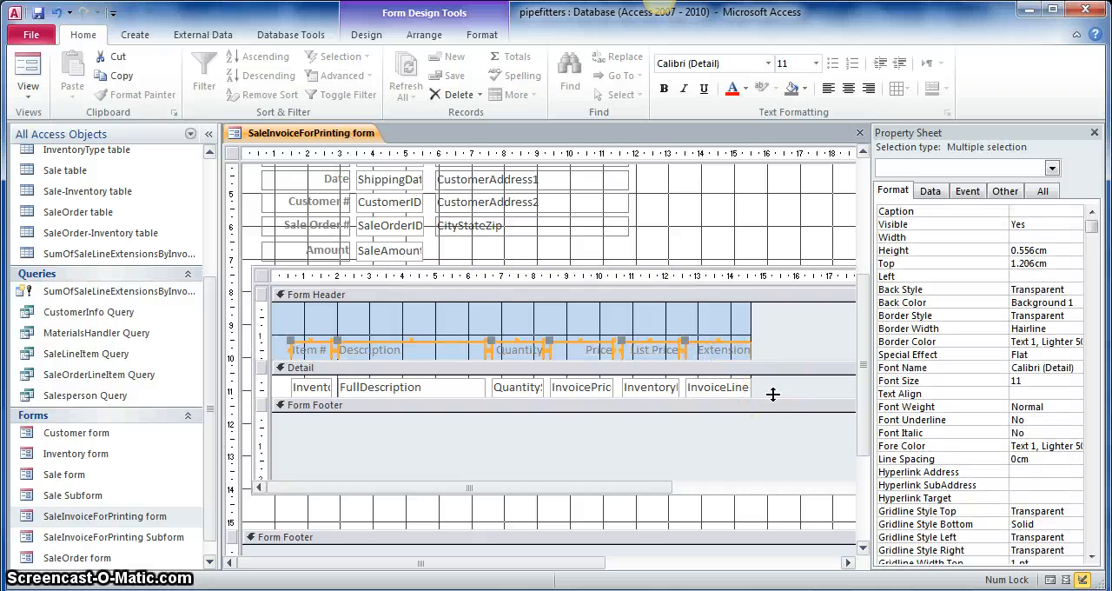
key("Up")
key("Up")
key("Up")
key("Up")
key("Up")
key("Up")
key("Up")
key("Up")
key("Up")
key("Up")
key("Up")
key("Up")
key("Up")
key("Up")
key("Up")
key("Up")
key("Up")
key("Up")
key("Up")
key("Up")
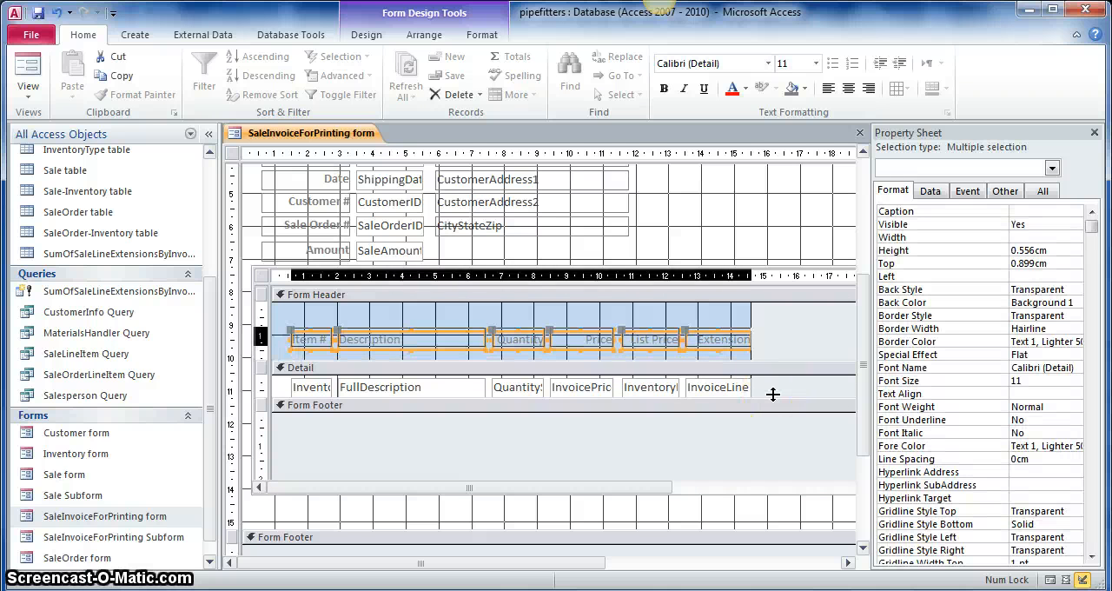
key("Up")
key("Up")
key("Up")
key("Up")
key("Up")
key("Up")
key("Up")
key("Up")
key("Up")
key("Up")
key("Up")
key("Up")
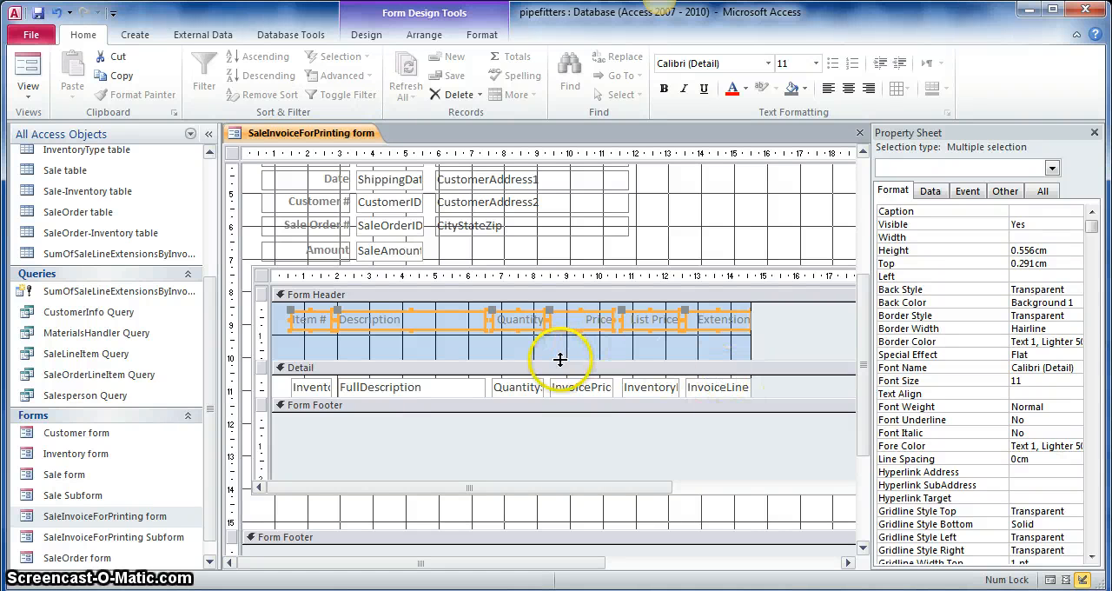
- Shrink the subform's Form Header section so it ends just below the column heading labels
left_click_drag(560, 361, 561, 338)
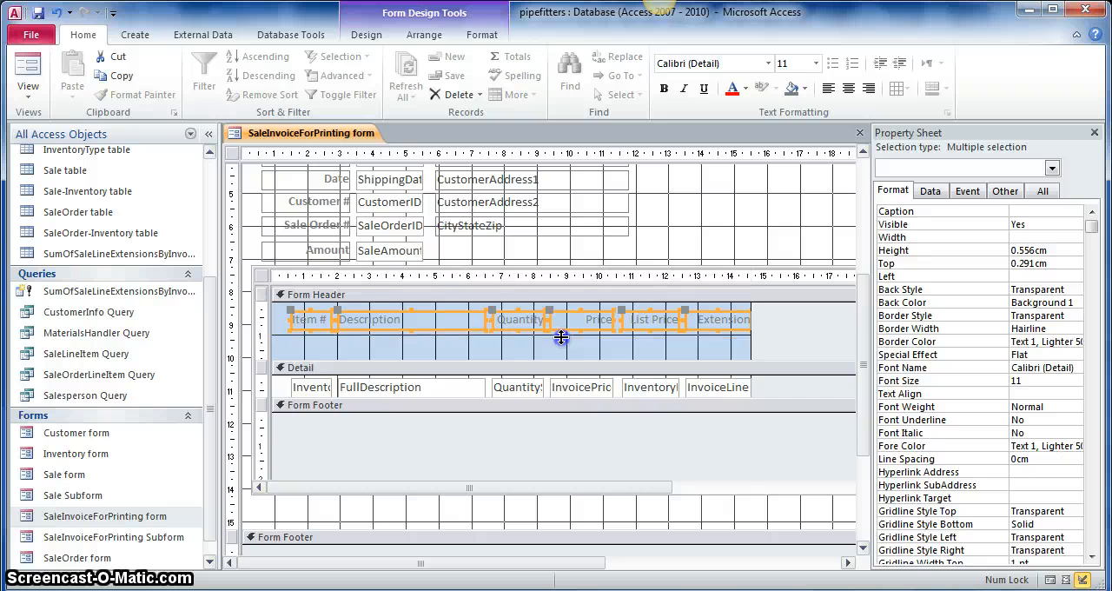
left_click(251, 240)
scroll(250, 240, "up", 4)
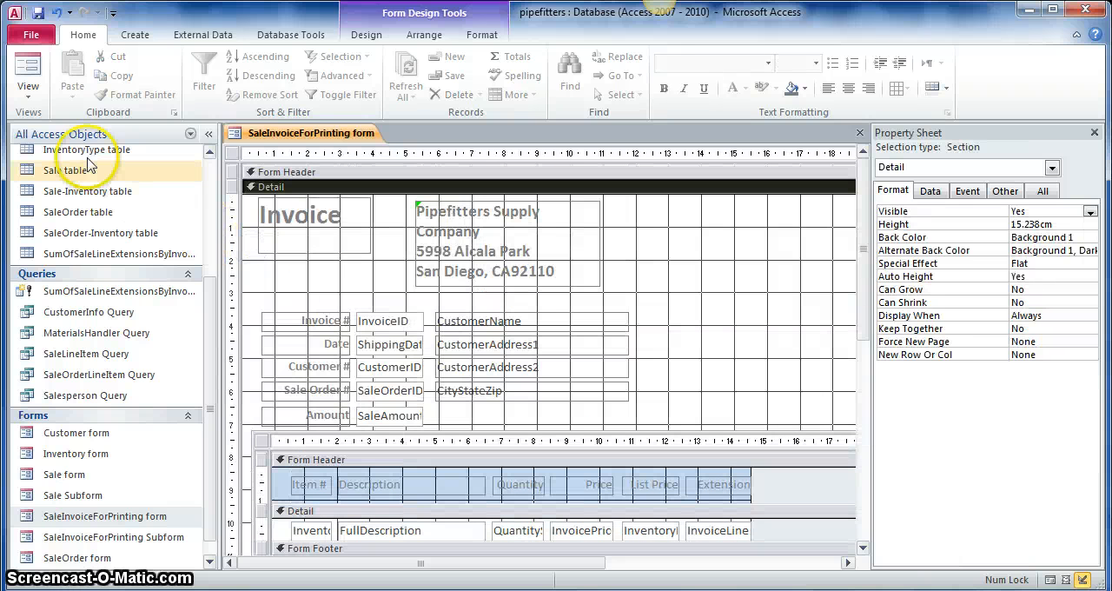
- Display the invoice in Form View and check the header layout and the line item descriptions
left_click(33, 73)
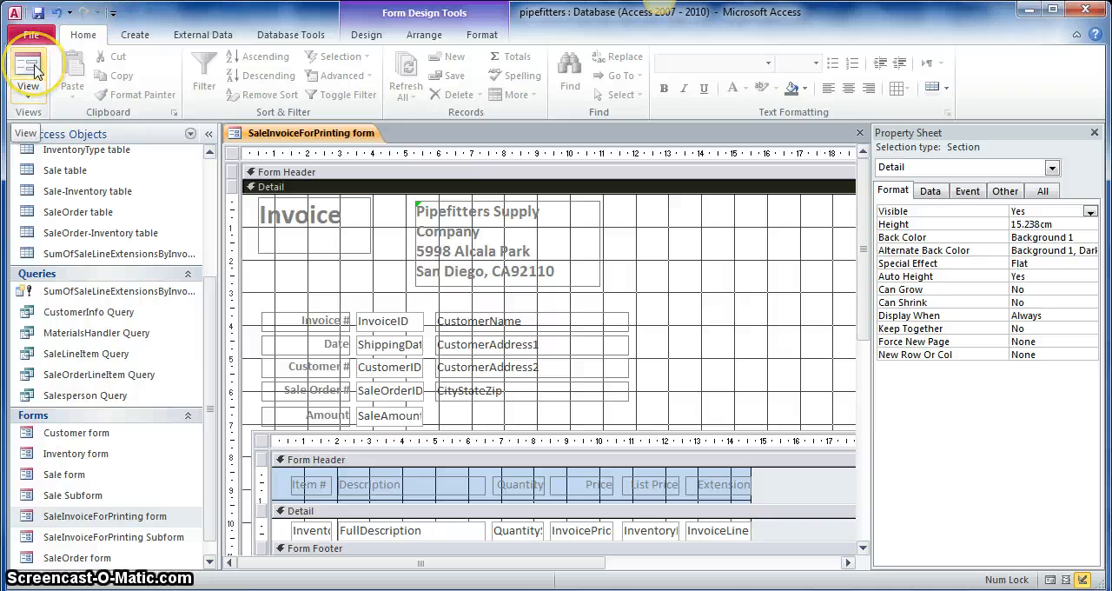
left_click(33, 73)
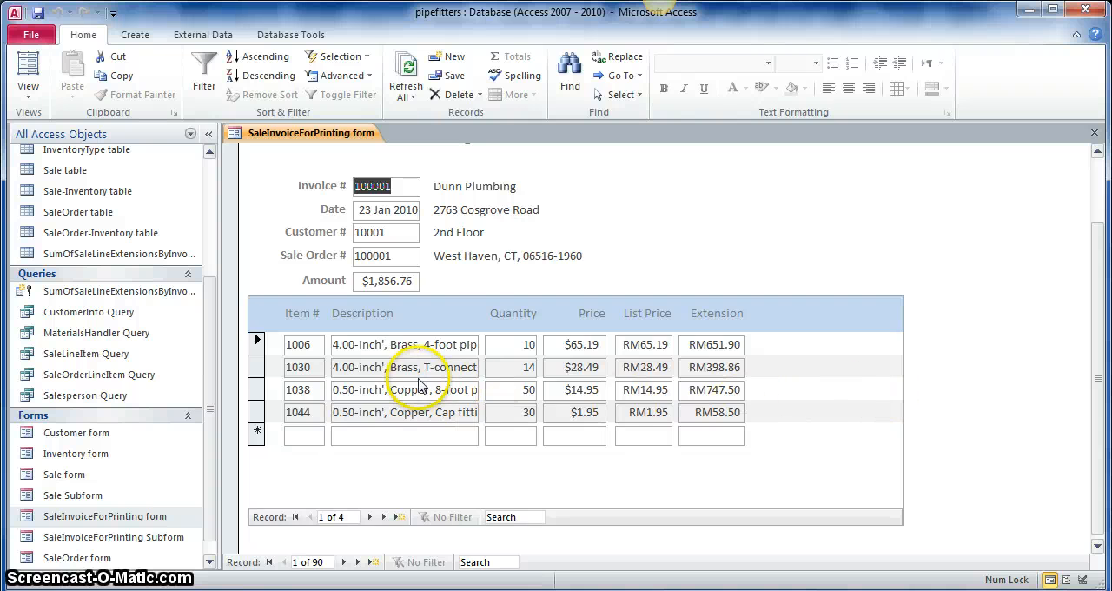
scroll(421, 386, "up", 2)
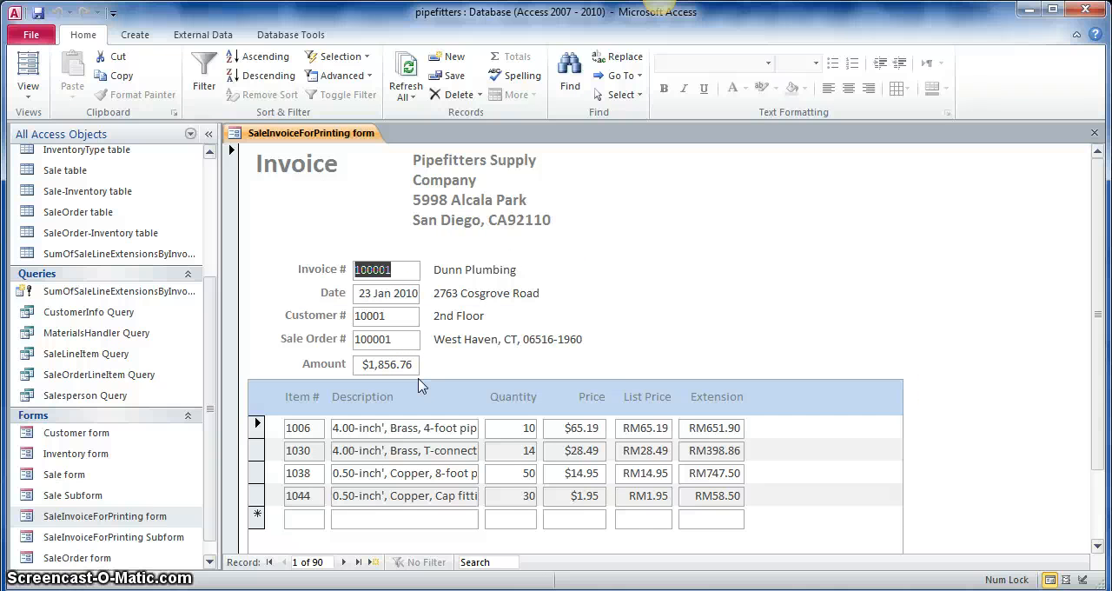
scroll(421, 386, "down", 2)
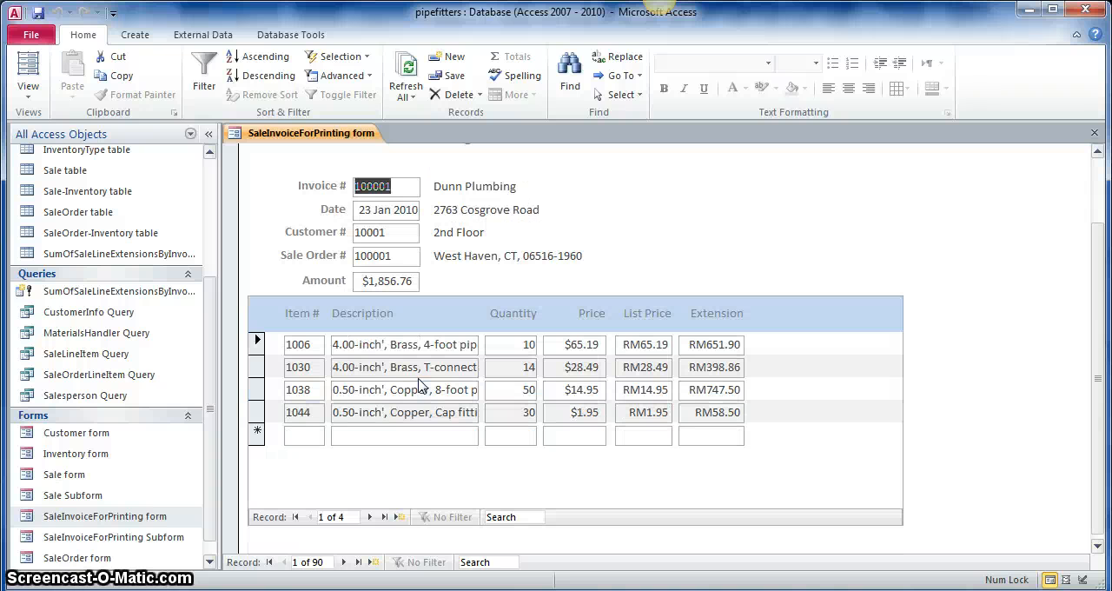
left_click(362, 345)
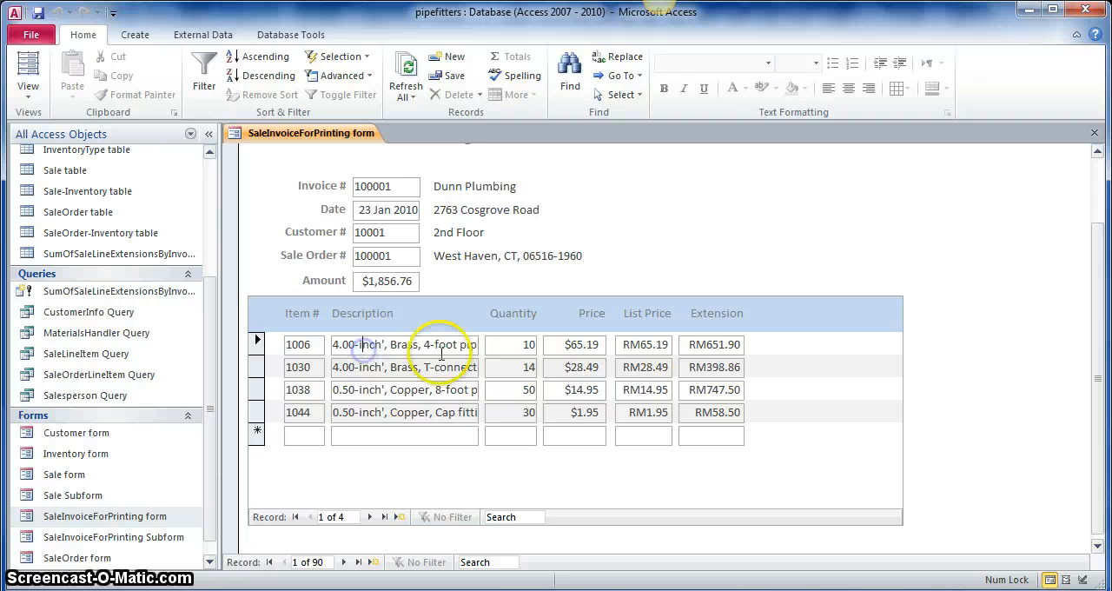
left_click(317, 351)
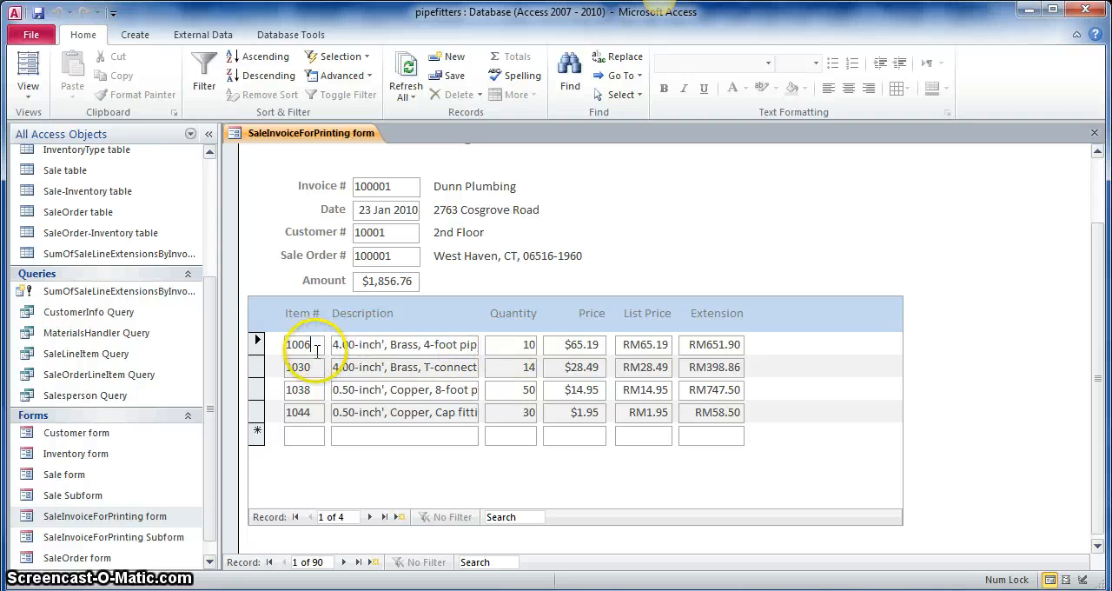
- In Design View, shift the CustomerName, CustomerAddress1, CustomerAddress2 and CityStateZip boxes right to about 8.2 cm from the left edge and slightly down
left_click(26, 101)
left_click(65, 201)
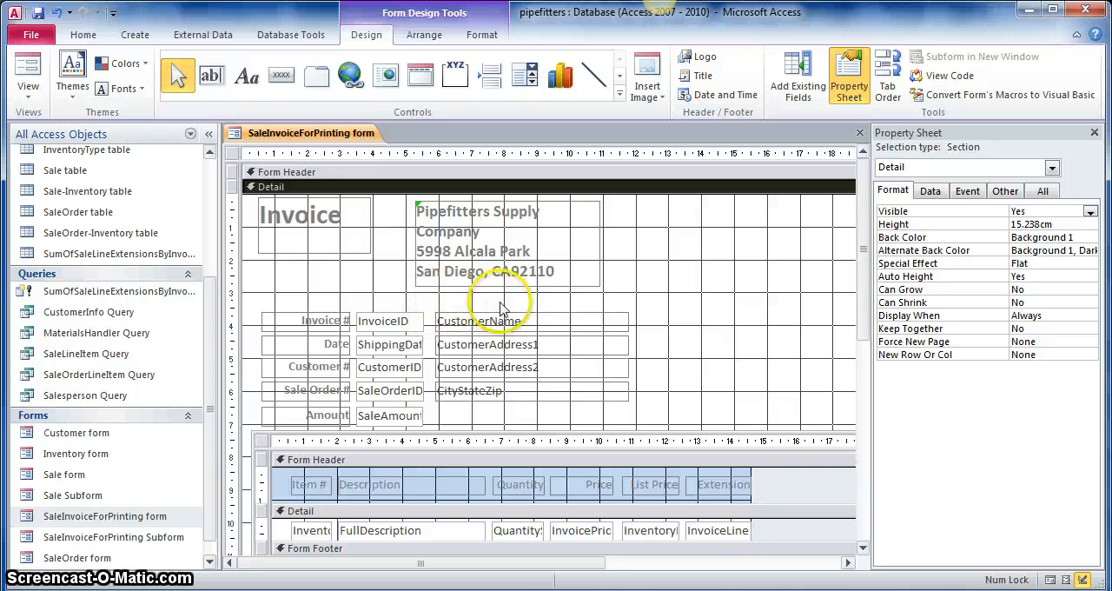
left_click_drag(499, 308, 658, 415)
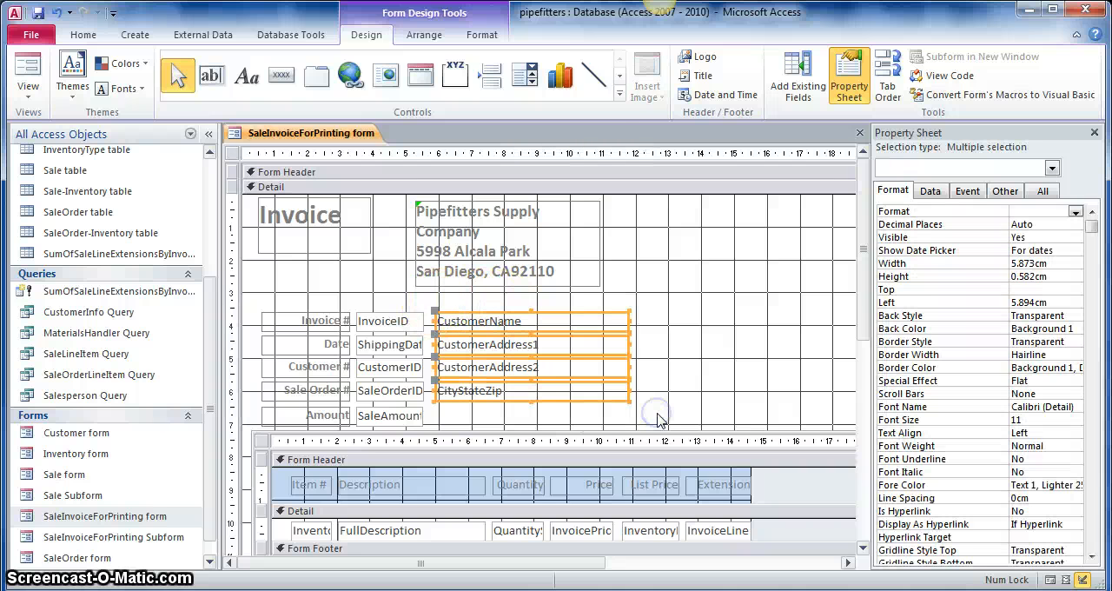
key("Right")
key("Right")
key("Right")
key("Right")
key("Right")
key("Right")
key("Right")
key("Right")
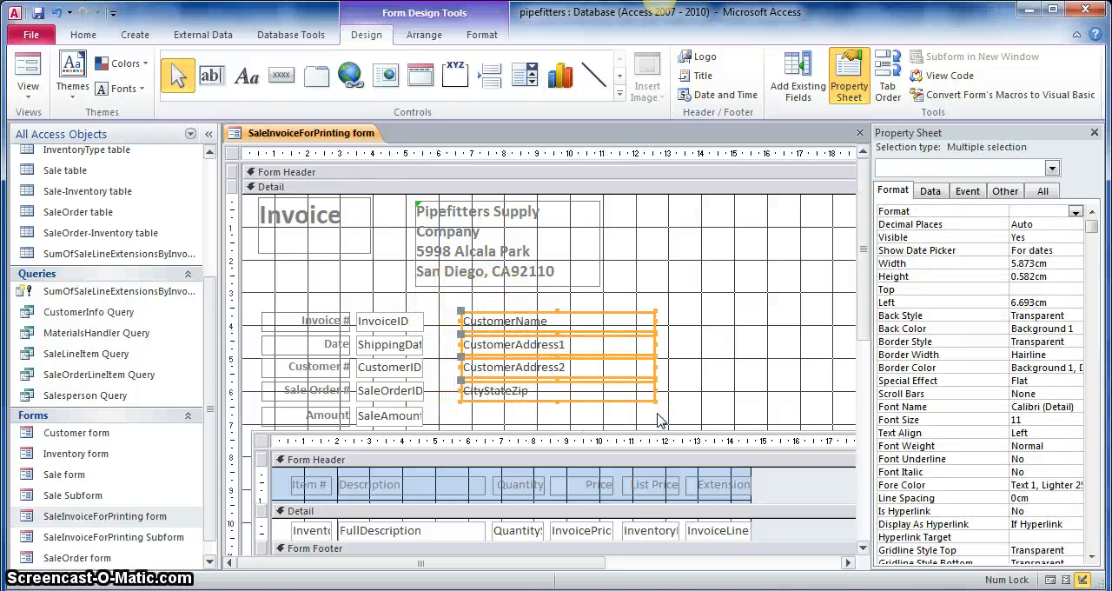
key("Right")
key("Right")
key("Right")
key("Right")
key("Right")
key("Right")
key("Right")
key("Right")
key("Right")
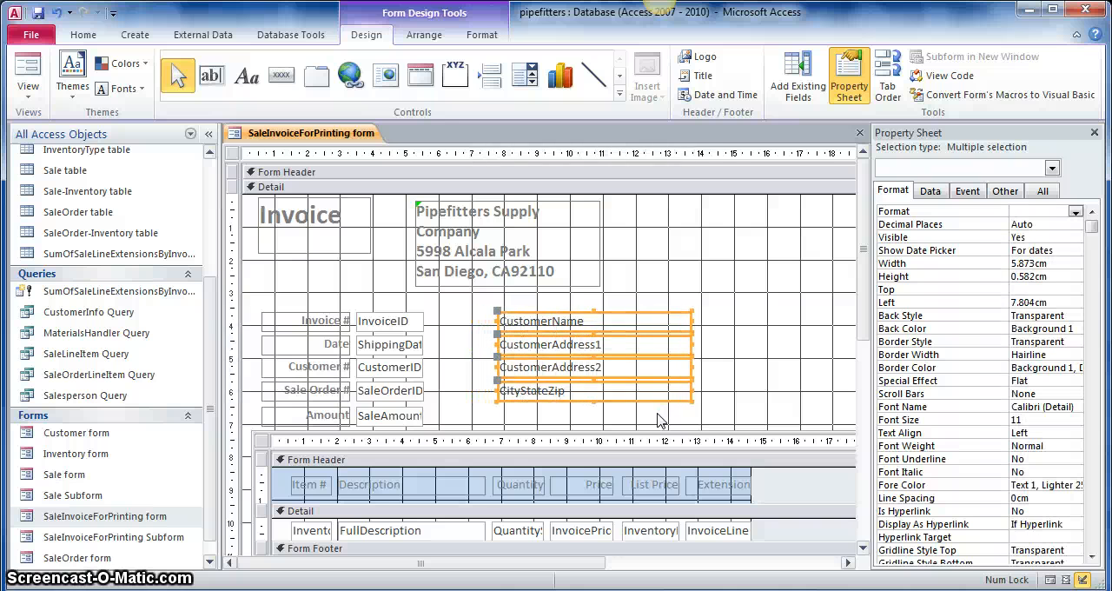
key("ctrl+Down")
key("ctrl+Down")
key("ctrl+Down")
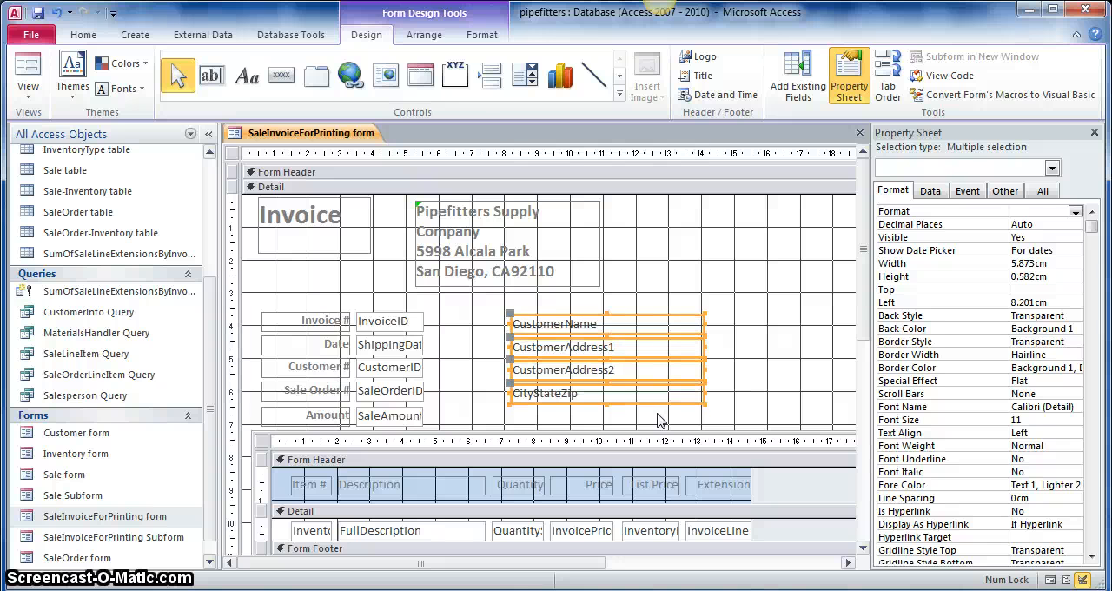
left_click(721, 342)
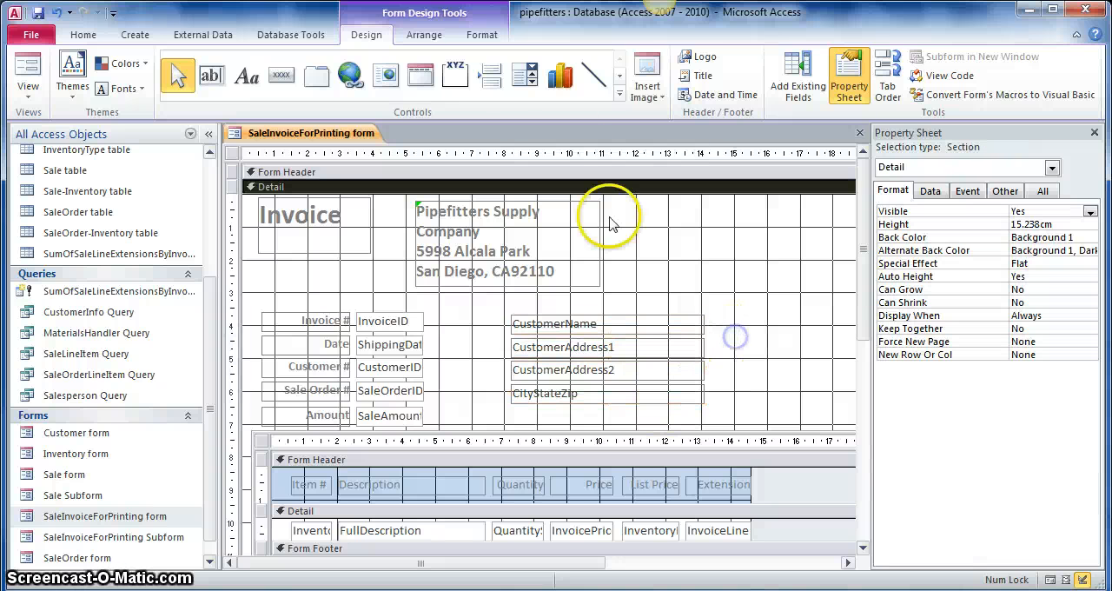
- Add a "Sold To:" label directly before the CustomerName box, about 6.5 cm from the form's left edge
left_click(251, 81)
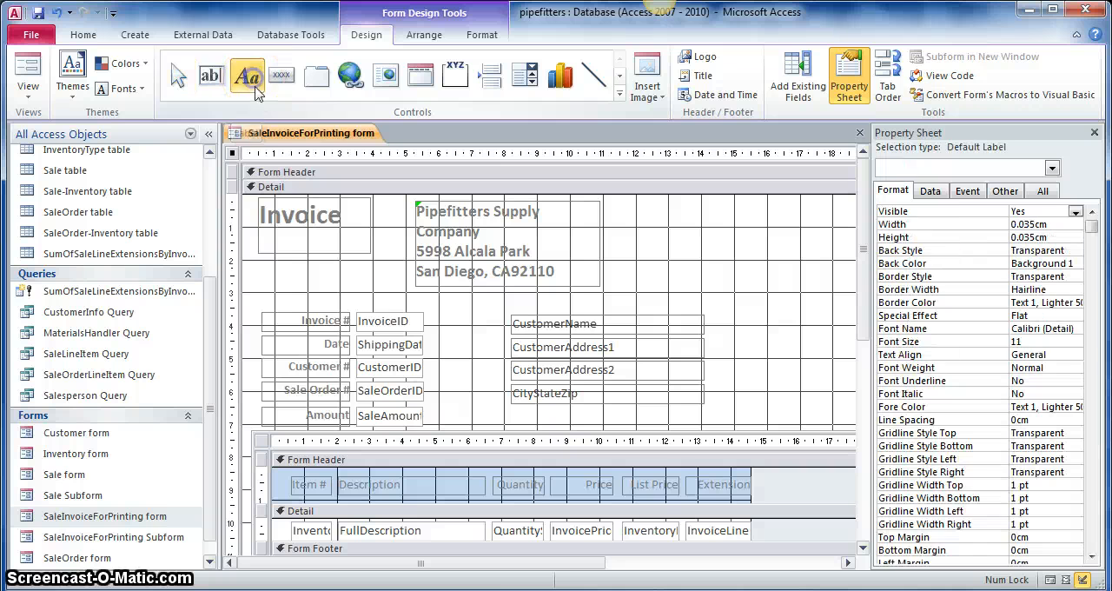
left_click(442, 315)
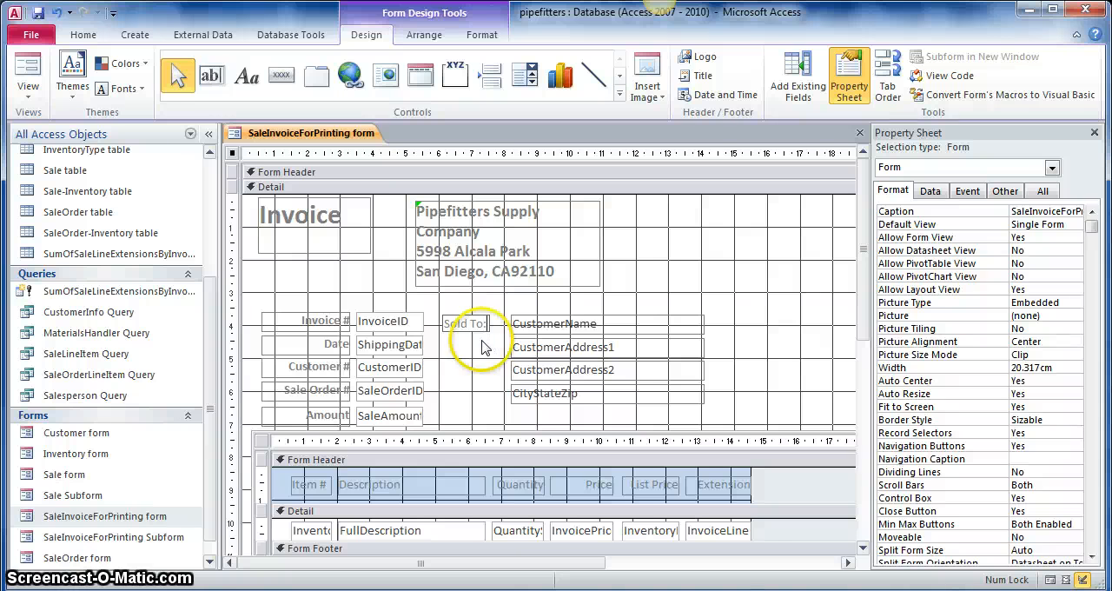
left_click(484, 337)
left_click(474, 329)
left_click_drag(472, 329, 474, 330)
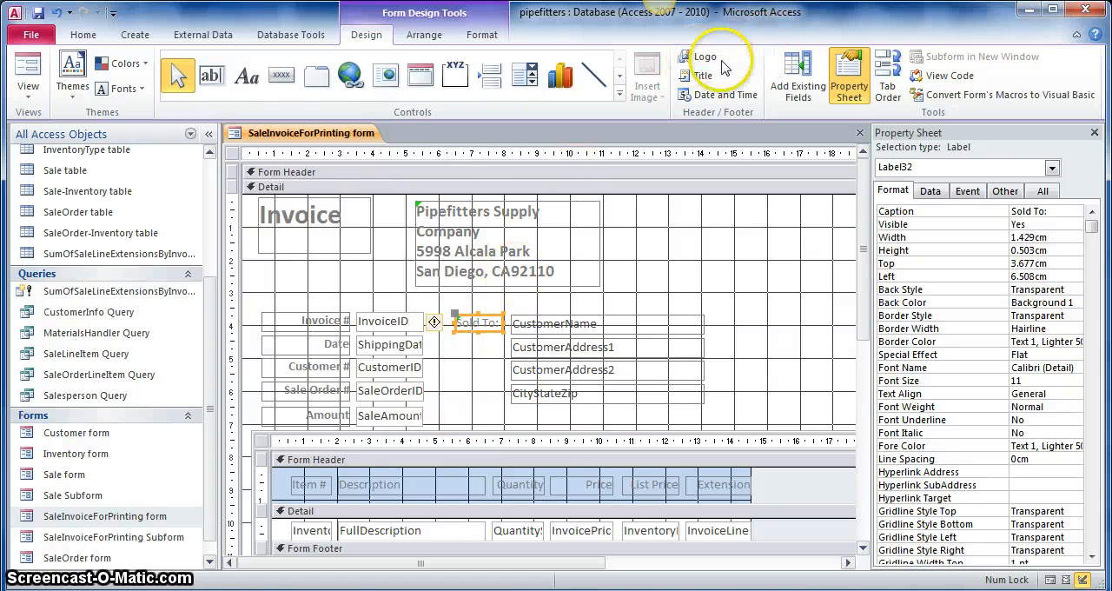
- Make the "Sold To:" label bold and preview the invoice in Form View
left_click(83, 33)
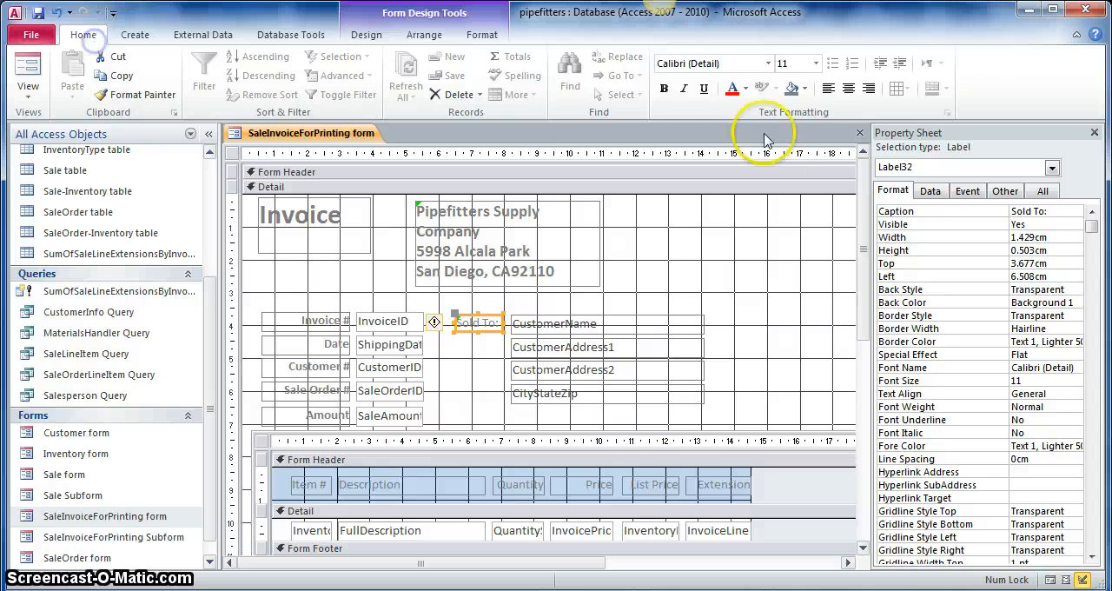
left_click(663, 88)
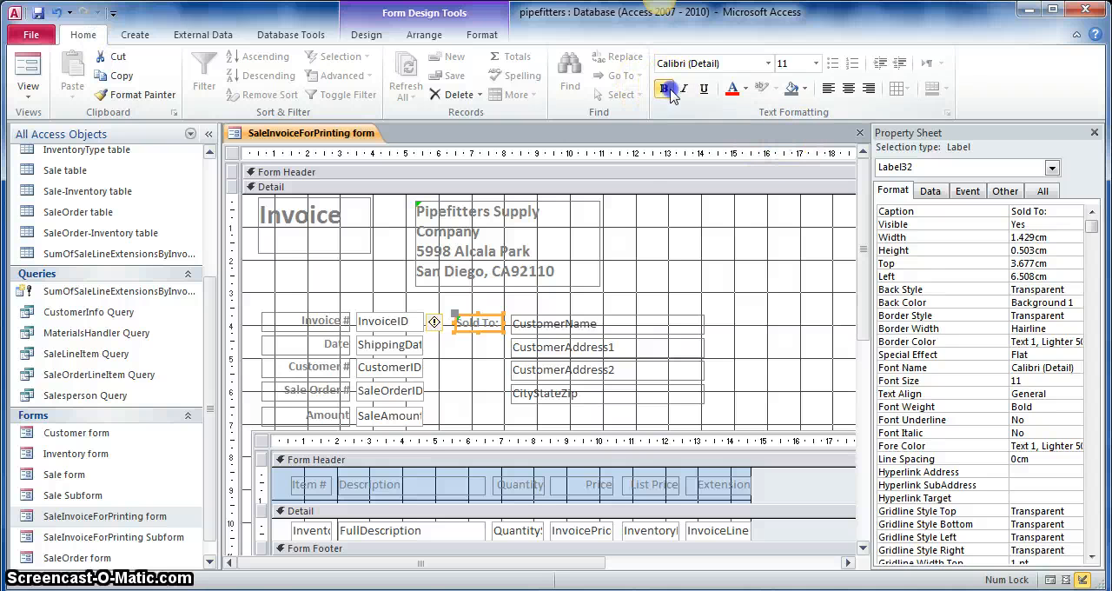
left_click(561, 301)
left_click(529, 302)
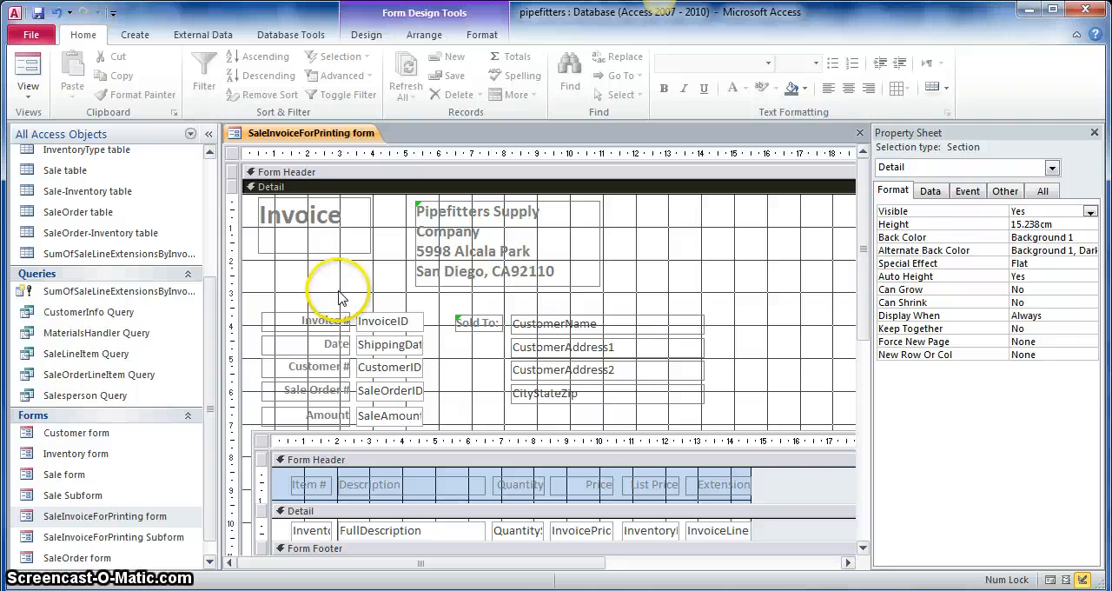
left_click(26, 76)
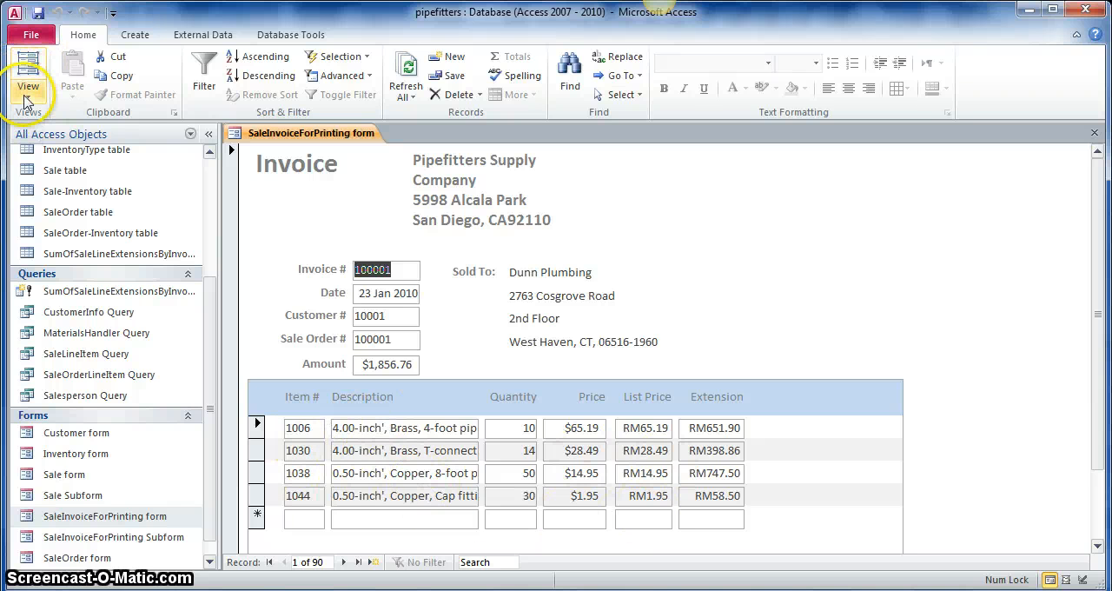
- In Design View, set Back Style and Border Style to Transparent for all invoice detail and customer address controls above the subform
left_click(29, 87)
left_click(87, 209)
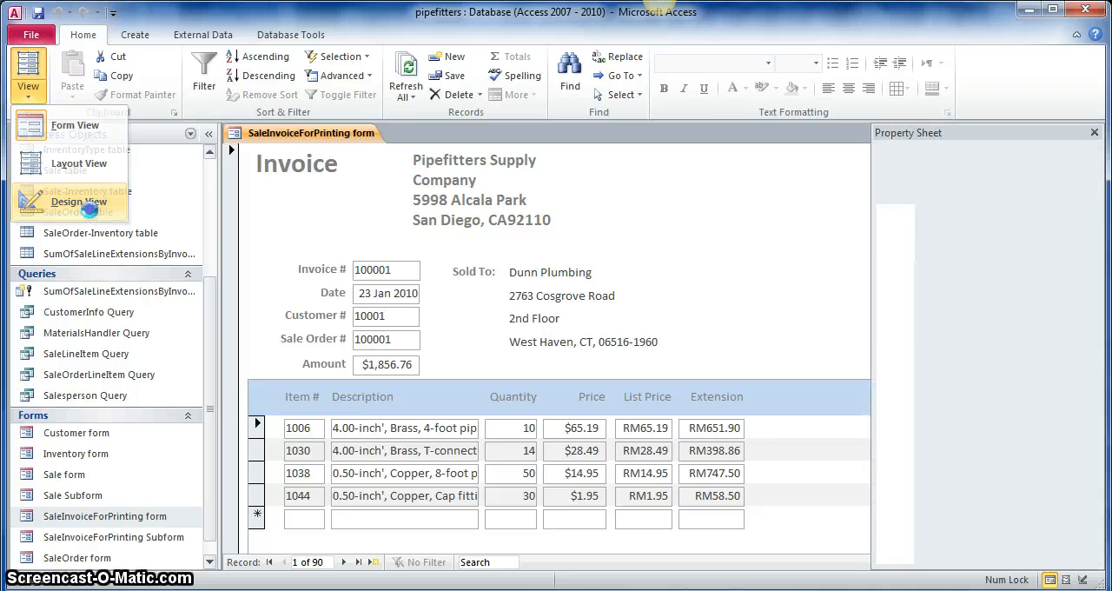
left_click_drag(315, 289, 679, 429)
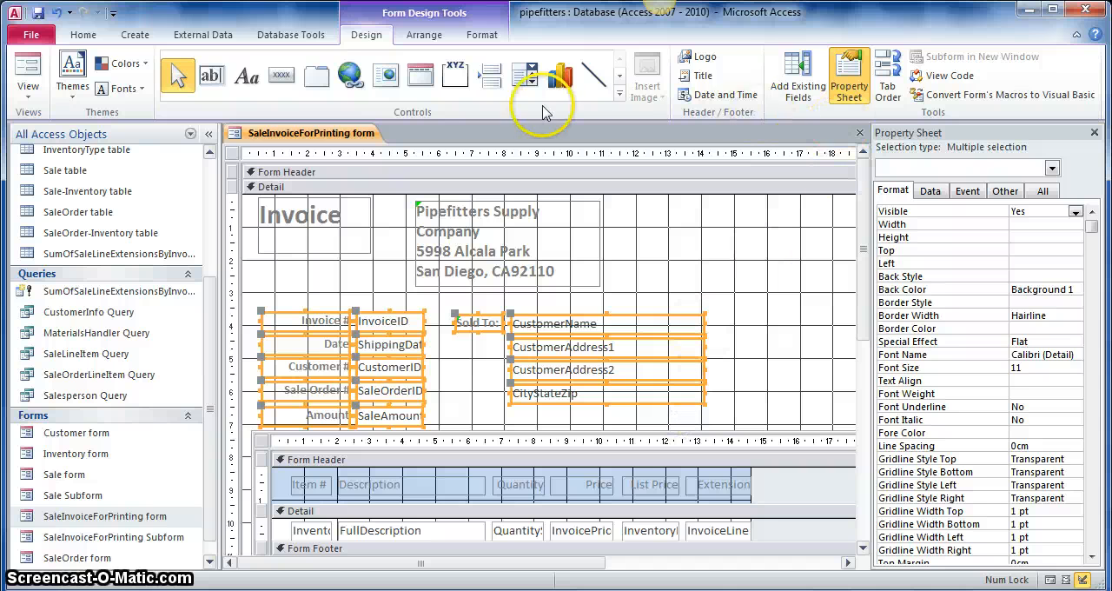
left_click(1062, 276)
left_click(1074, 278)
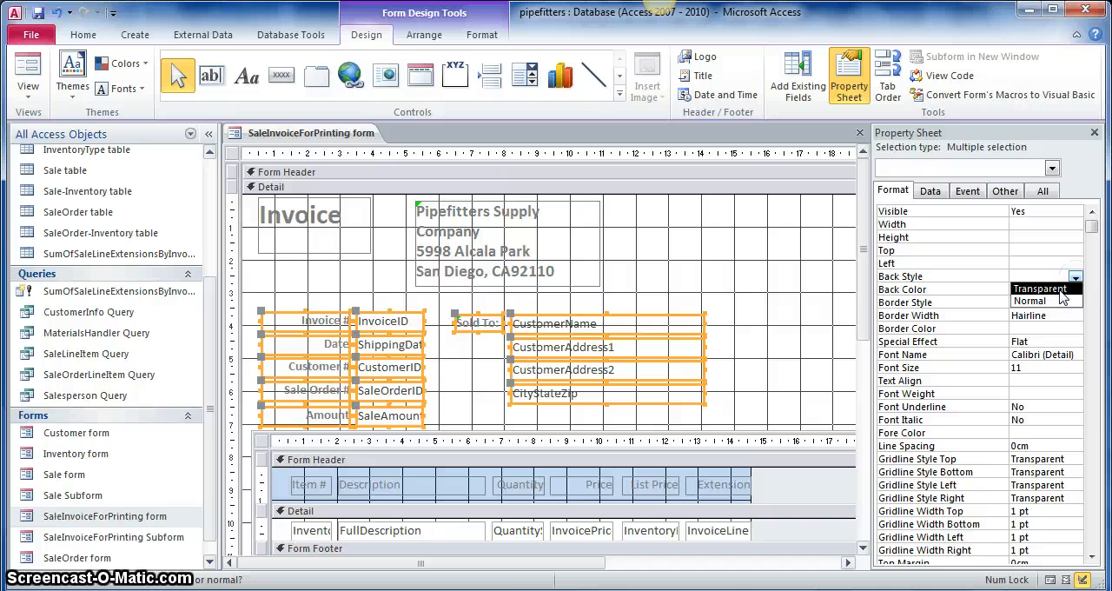
left_click(1042, 288)
left_click(1076, 302)
left_click(1042, 315)
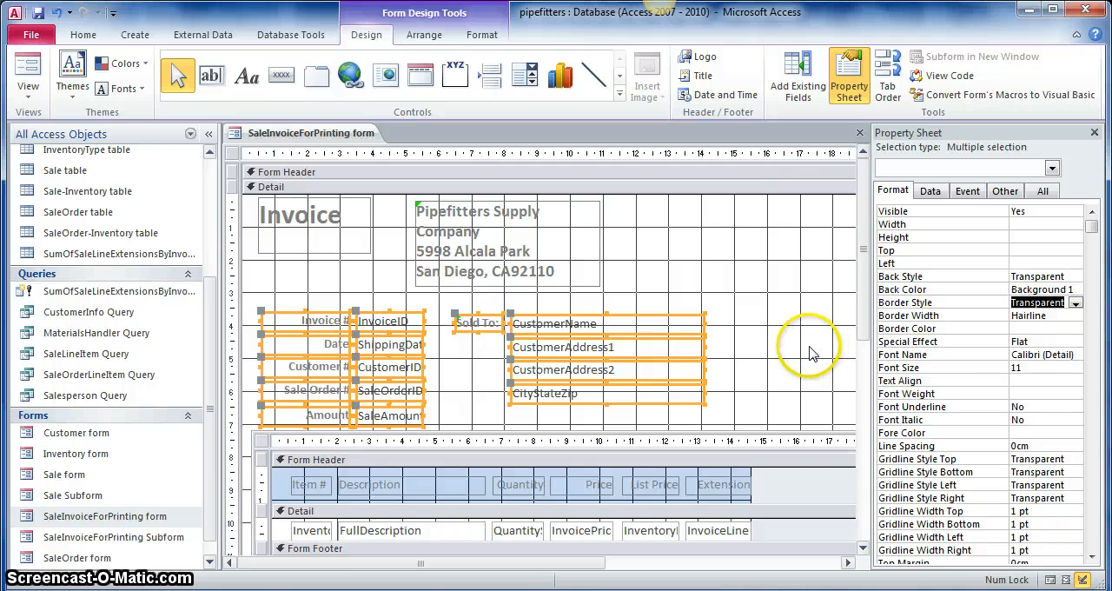
- Set Enabled to No for the five invoice detail text boxes from InvoiceID down to SaleAmount
scroll(810, 347, "down", 2)
scroll(810, 353, "down", 2)
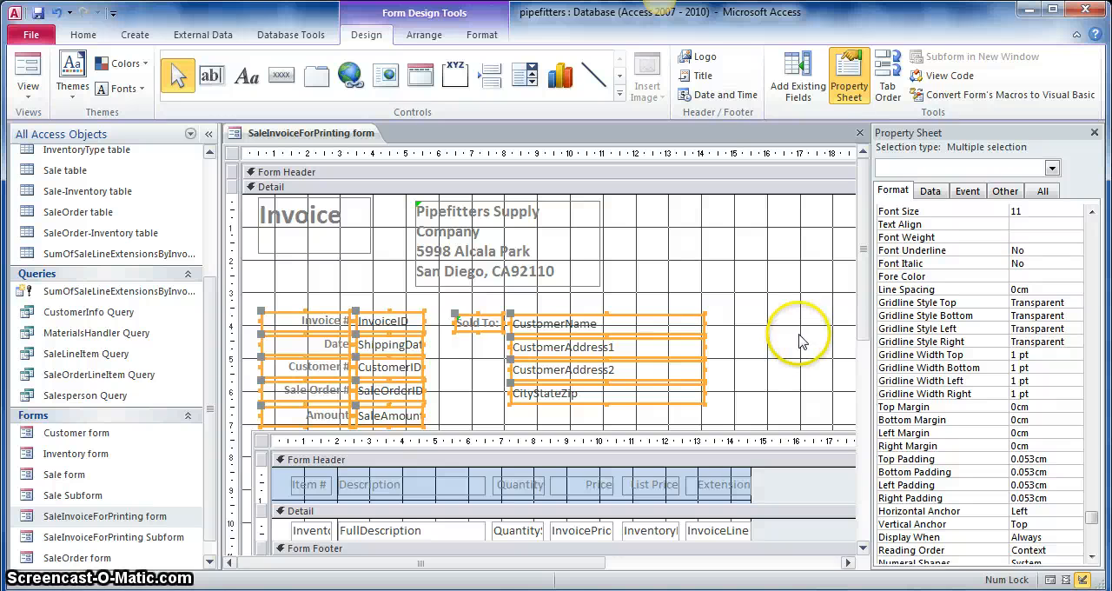
left_click(934, 193)
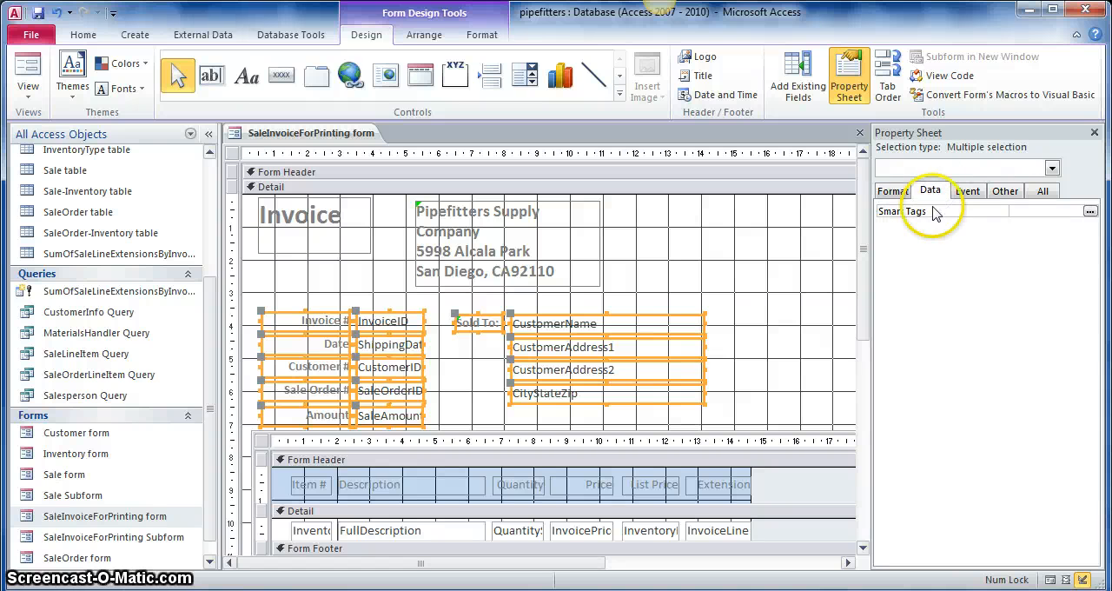
left_click(898, 195)
left_click(740, 300)
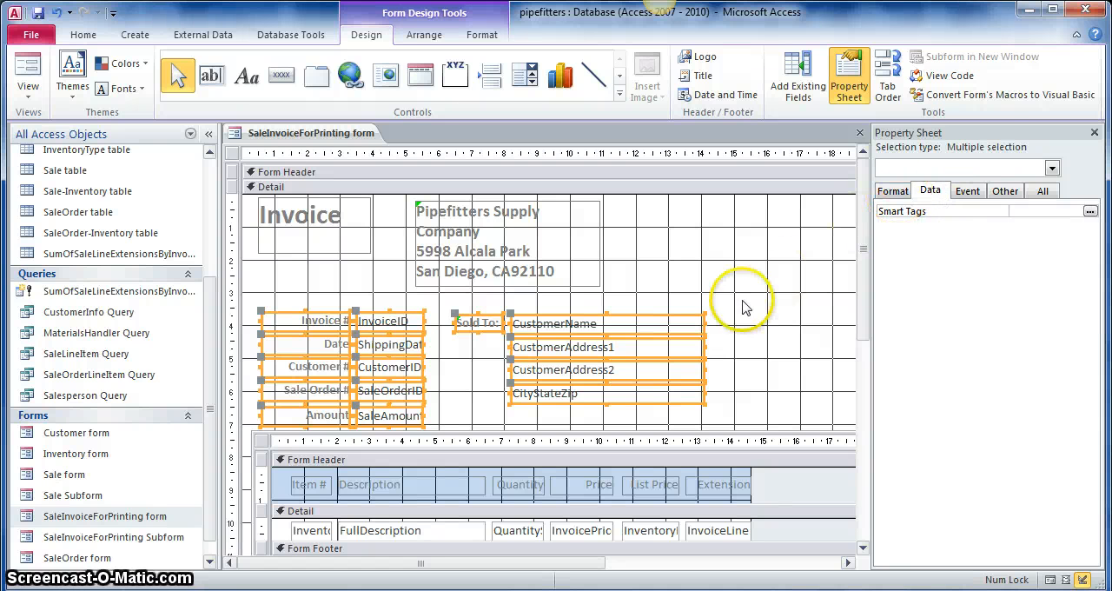
left_click(385, 317)
left_click_drag(403, 305, 441, 431)
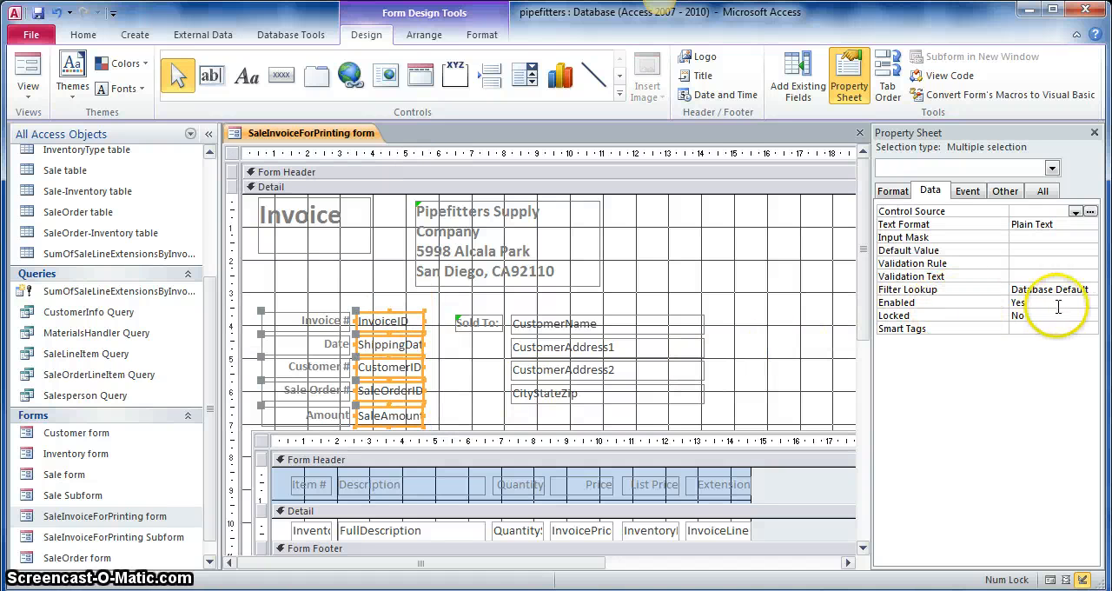
left_click(1090, 302)
left_click(1052, 327)
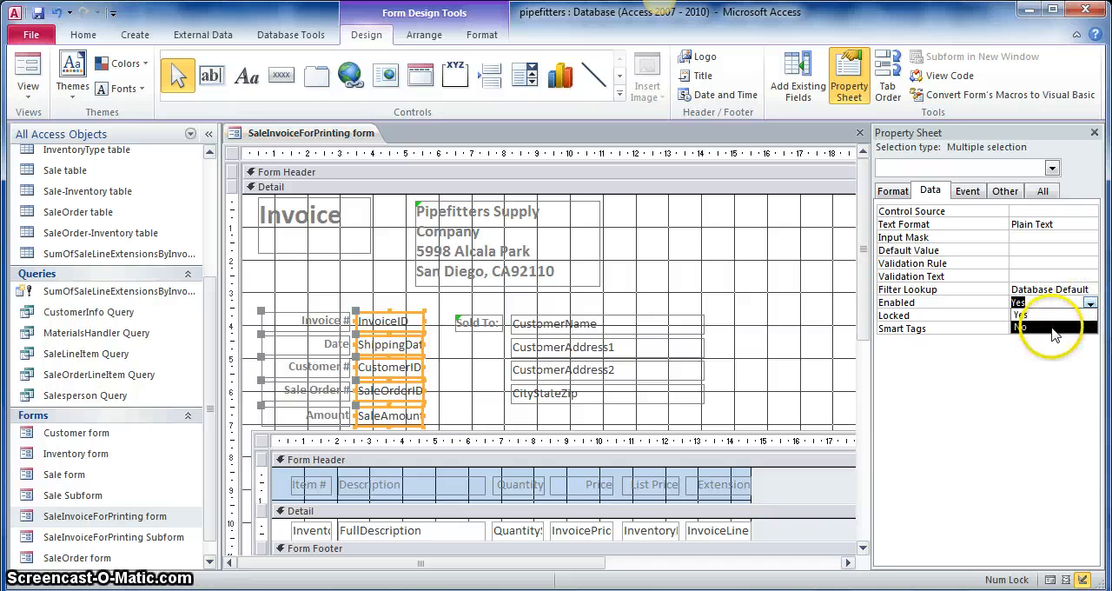
- Set Locked to Yes and Tab Stop to No for the five invoice detail text boxes from InvoiceID to SaleAmount
left_click(1089, 314)
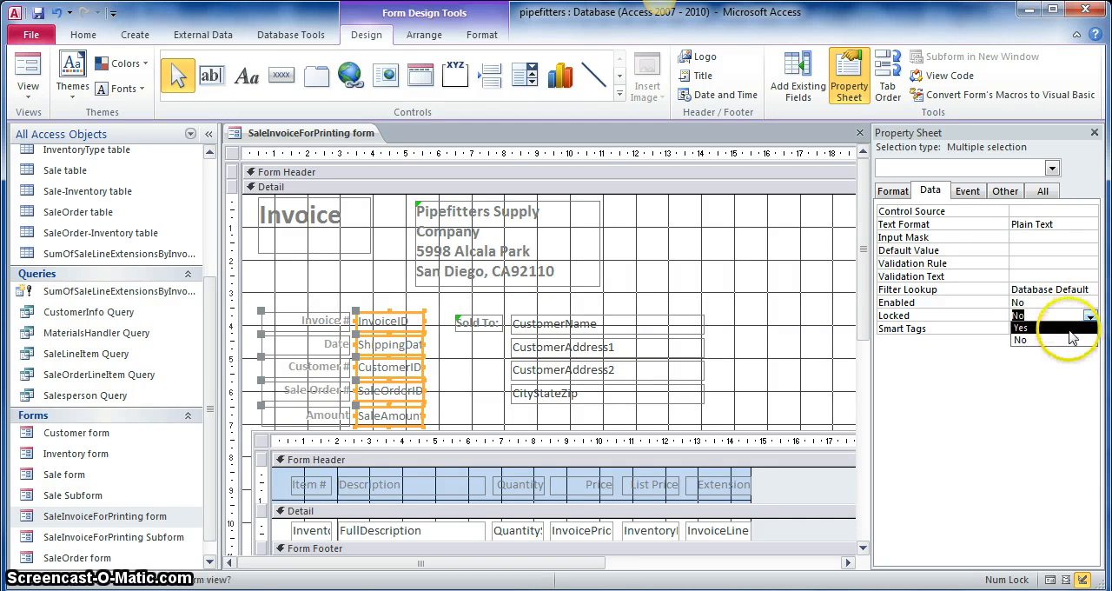
left_click(1060, 328)
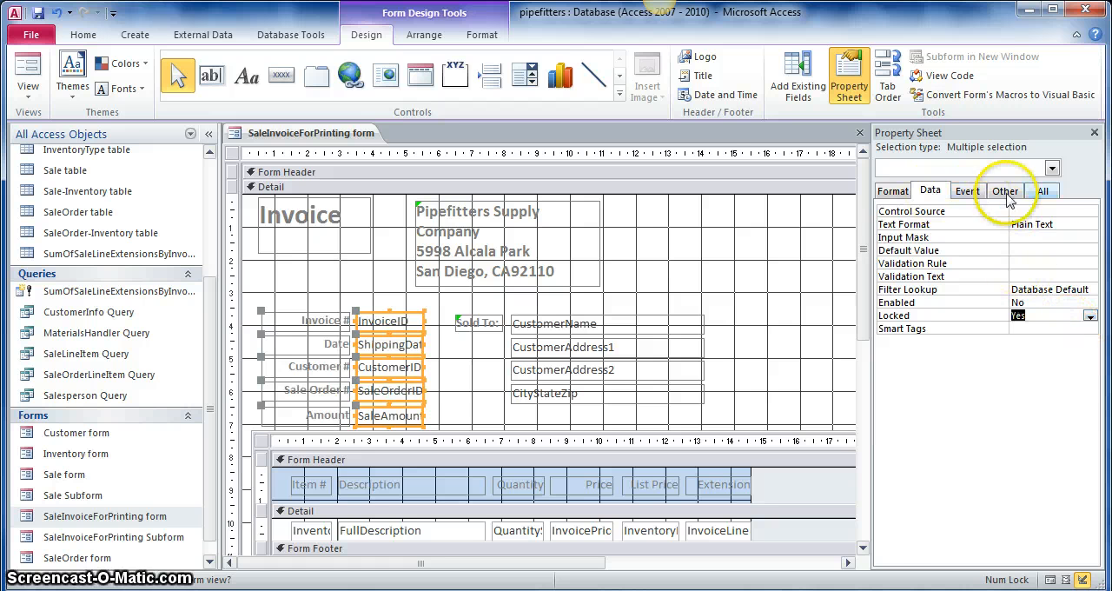
left_click(1042, 190)
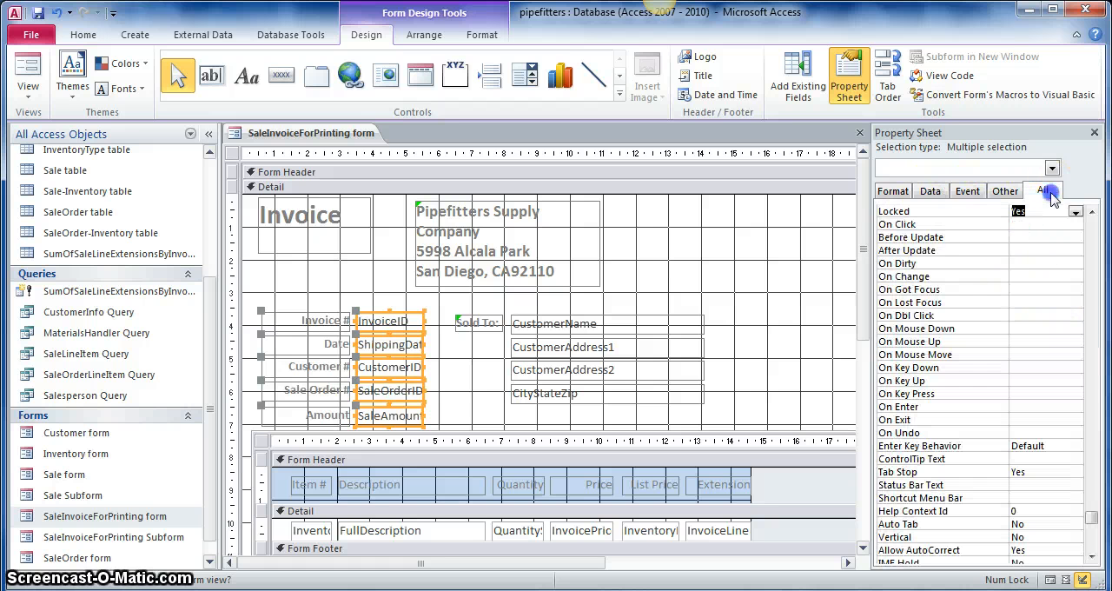
left_click(1003, 190)
left_click(1090, 251)
left_click(1091, 251)
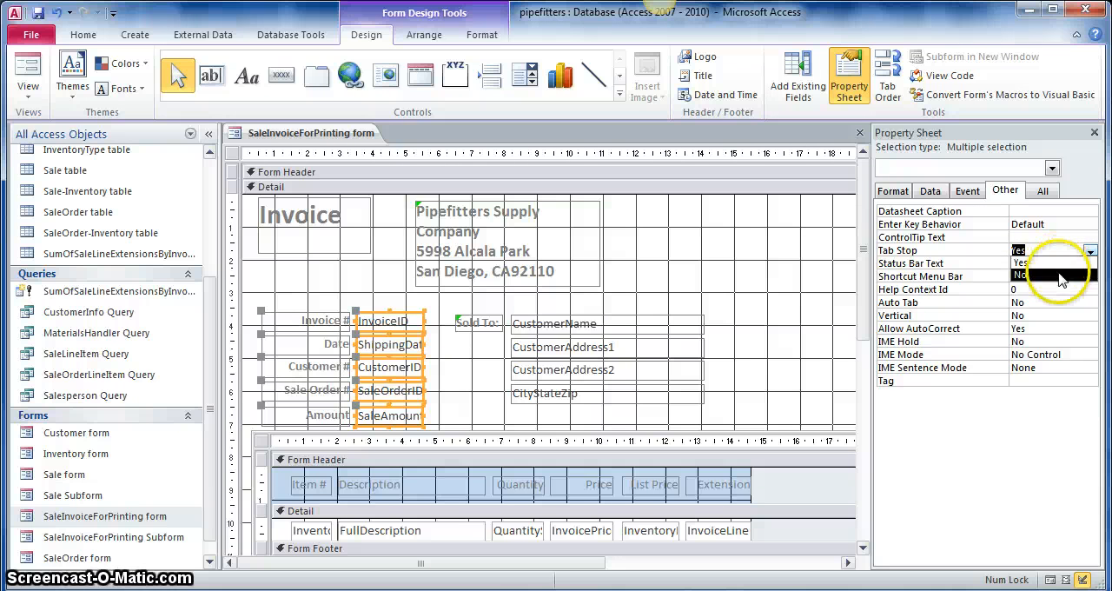
left_click(1058, 275)
left_click(893, 193)
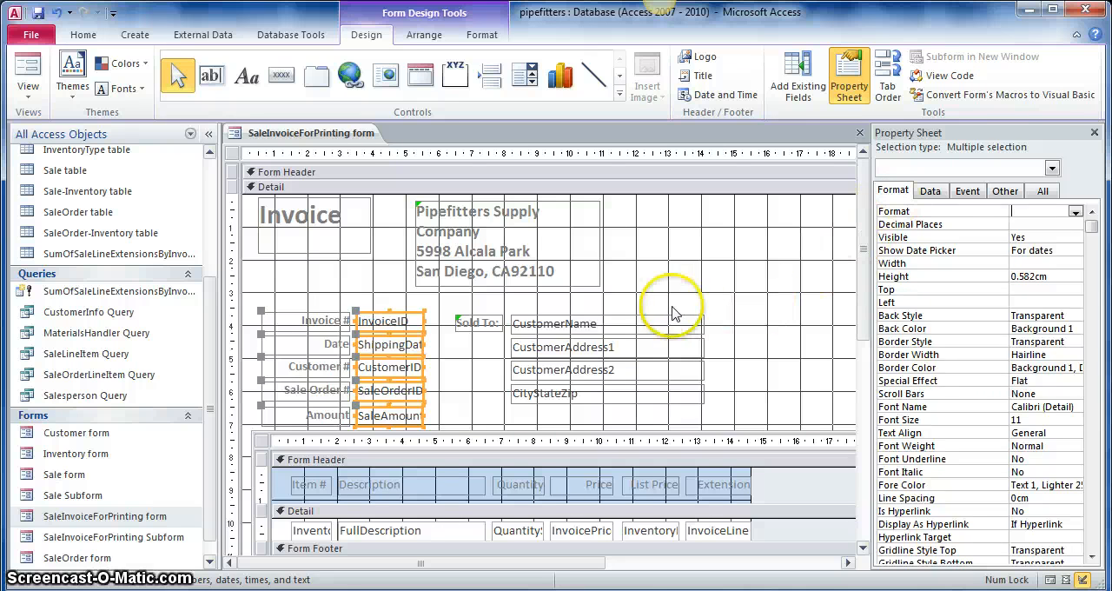
- Check the Tab Stop, Enabled and Locked properties of the four customer boxes from CustomerName to CityStateZip
left_click_drag(670, 307, 724, 421)
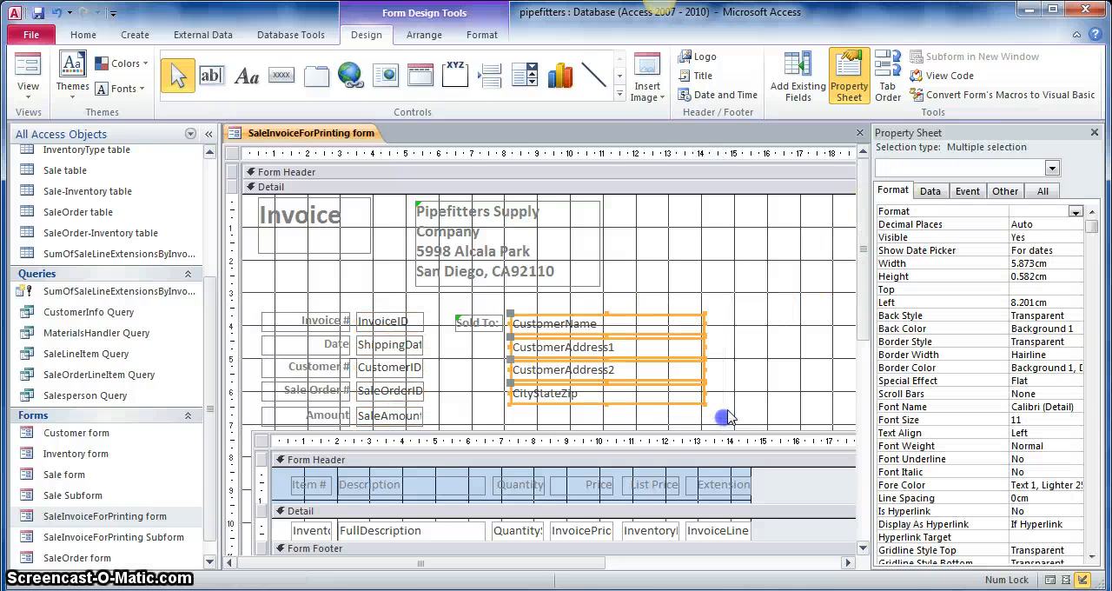
left_click(1007, 191)
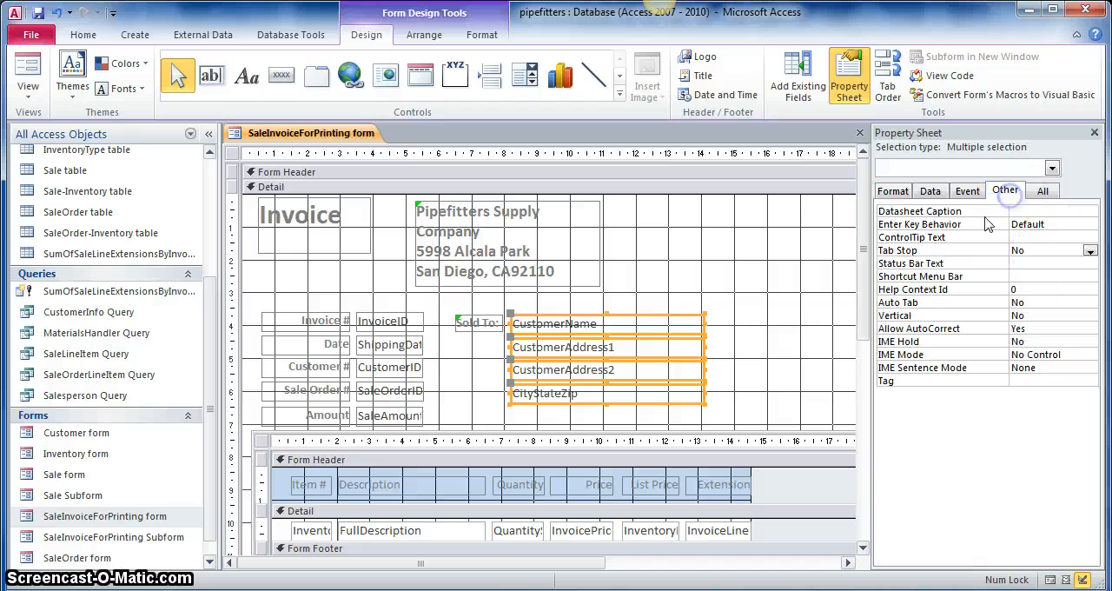
left_click(1091, 251)
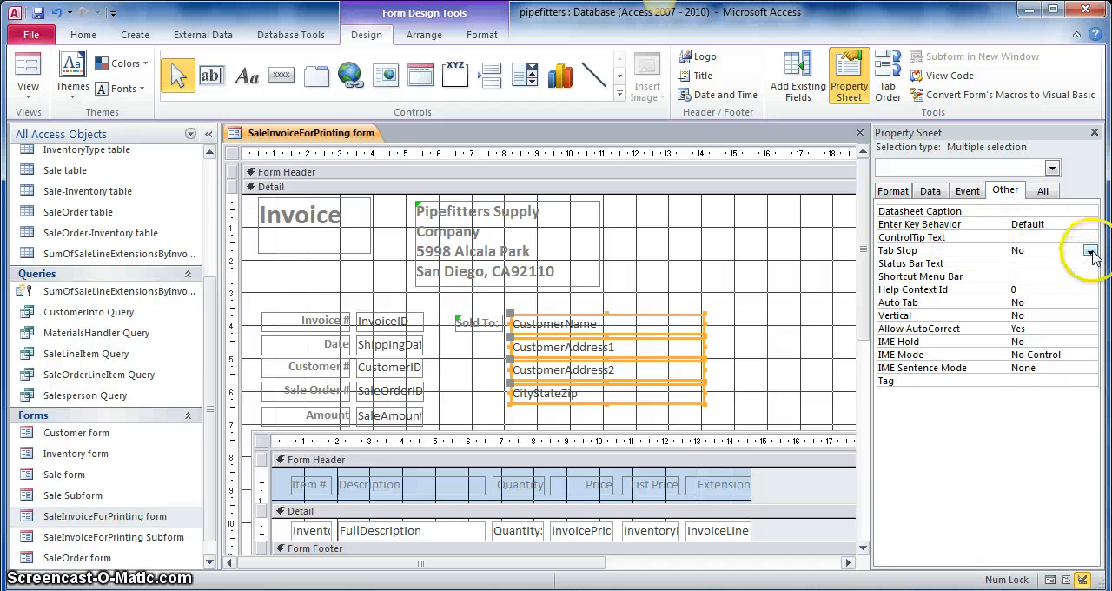
left_click(1043, 190)
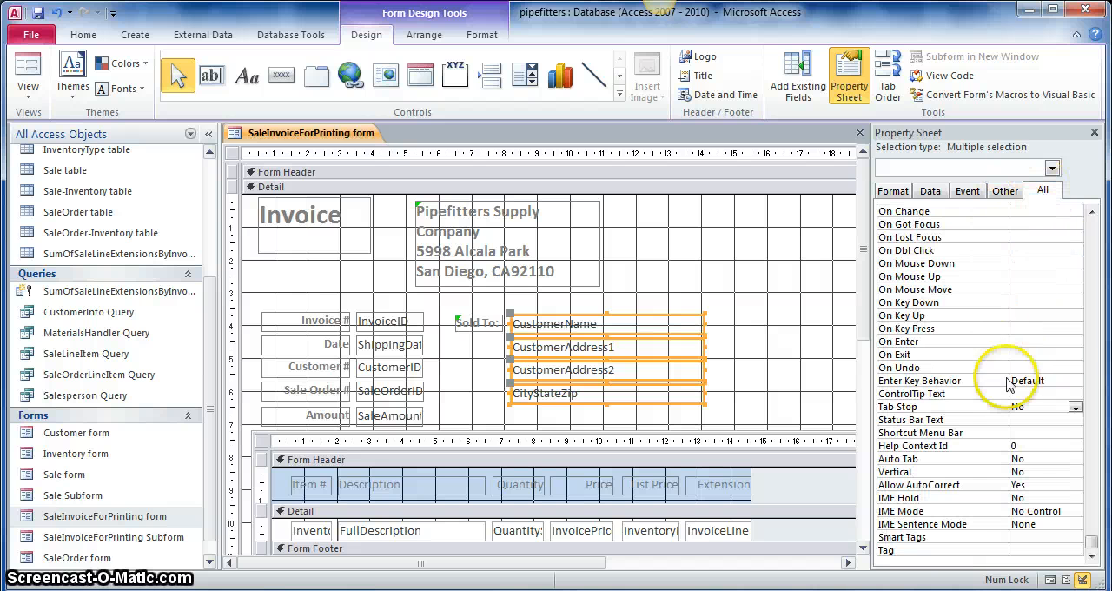
left_click(894, 191)
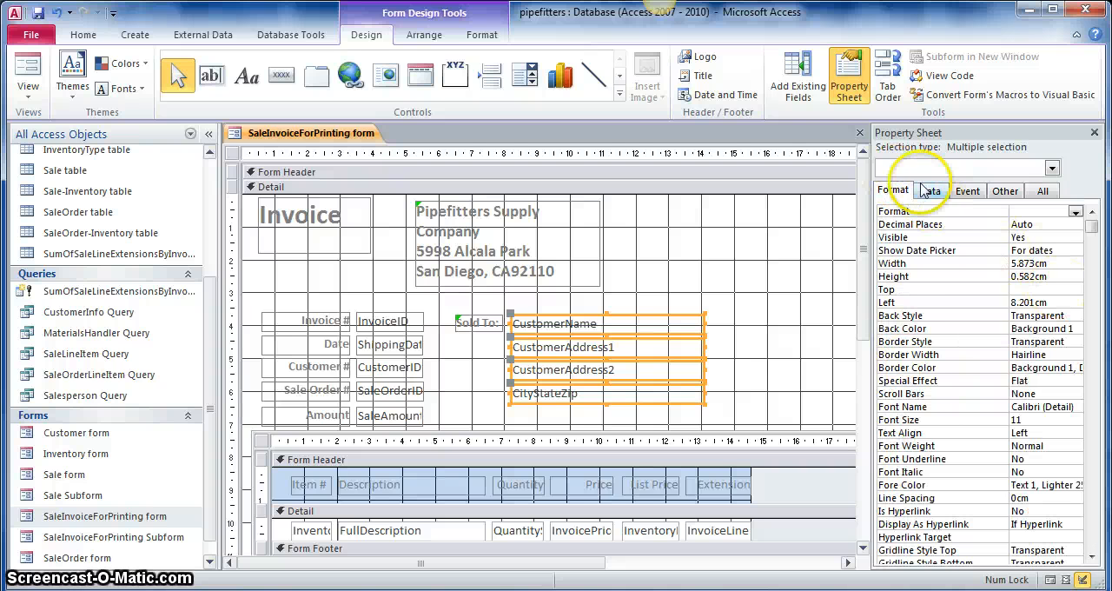
left_click(929, 192)
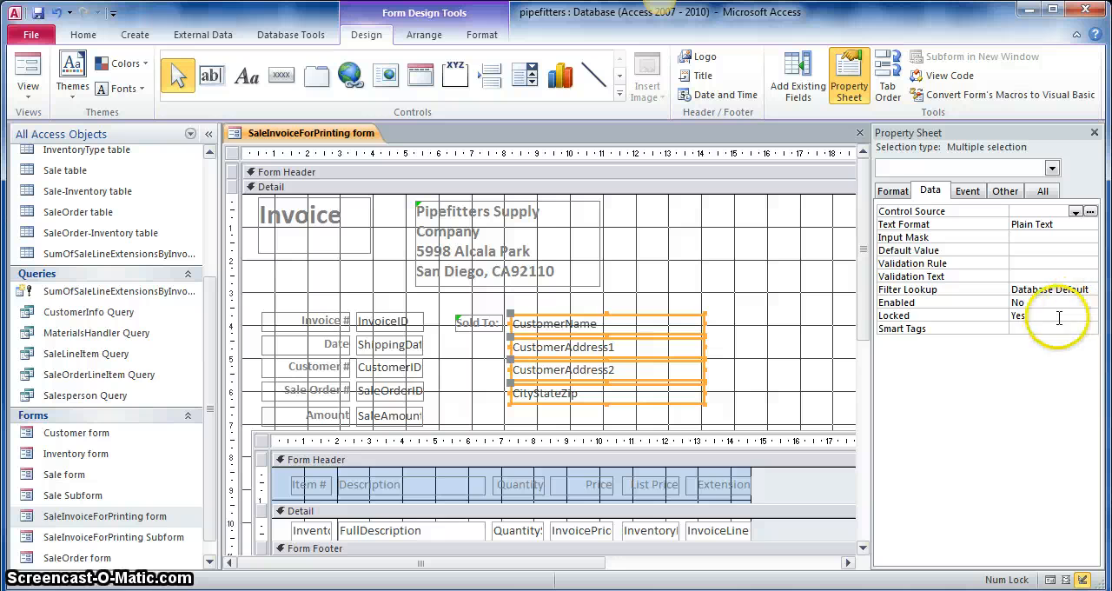
- Move the line-item subform down about 0.6 cm to leave more space below the Amount field
left_click(797, 324)
scroll(745, 331, "down", 5)
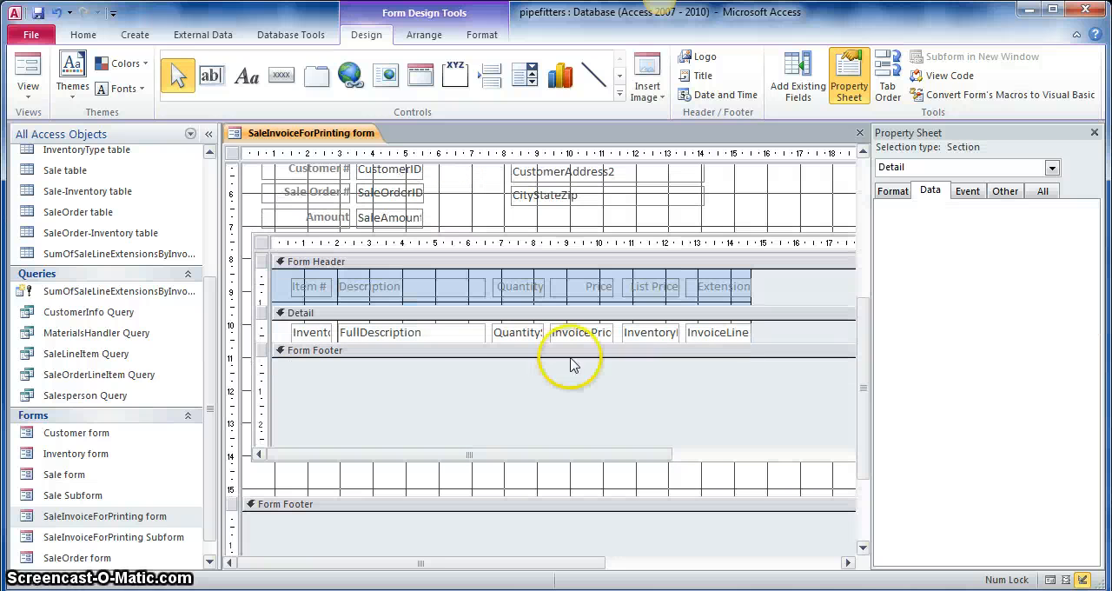
left_click(287, 333)
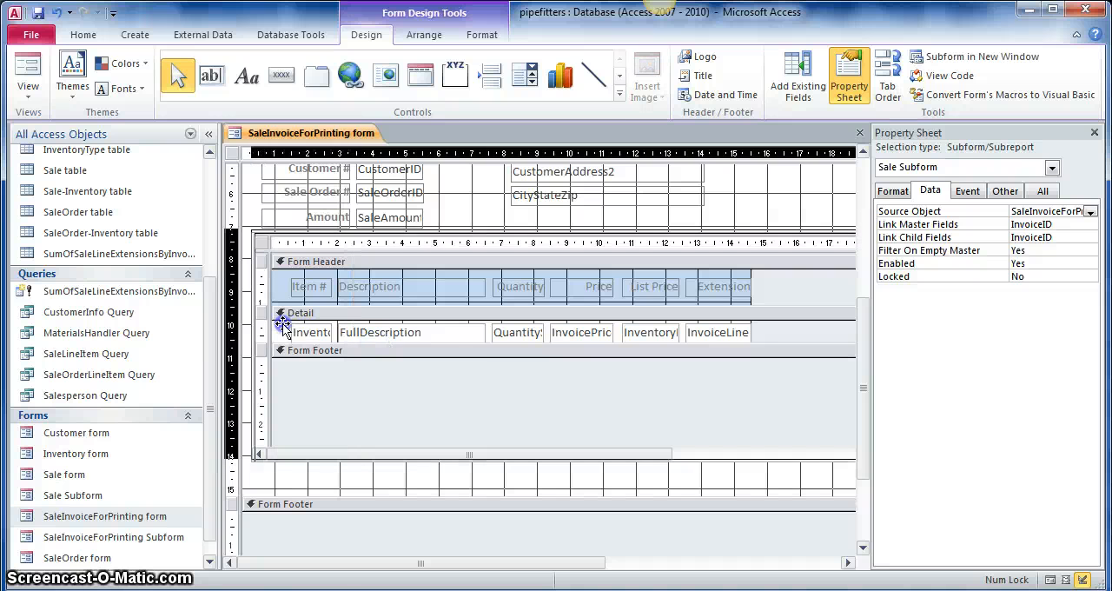
left_click(286, 330)
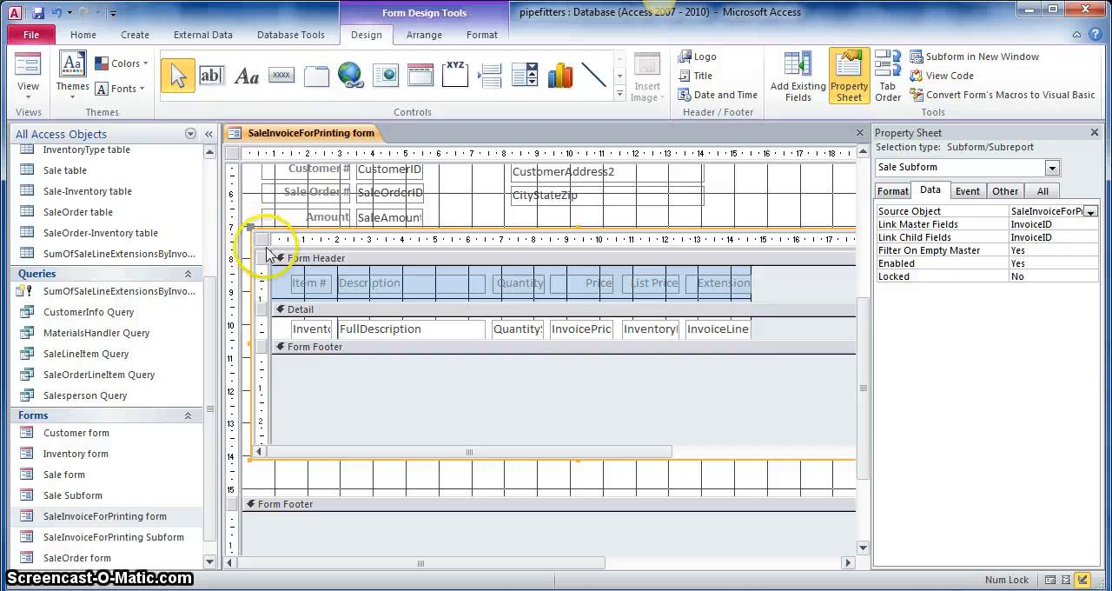
left_click(371, 245)
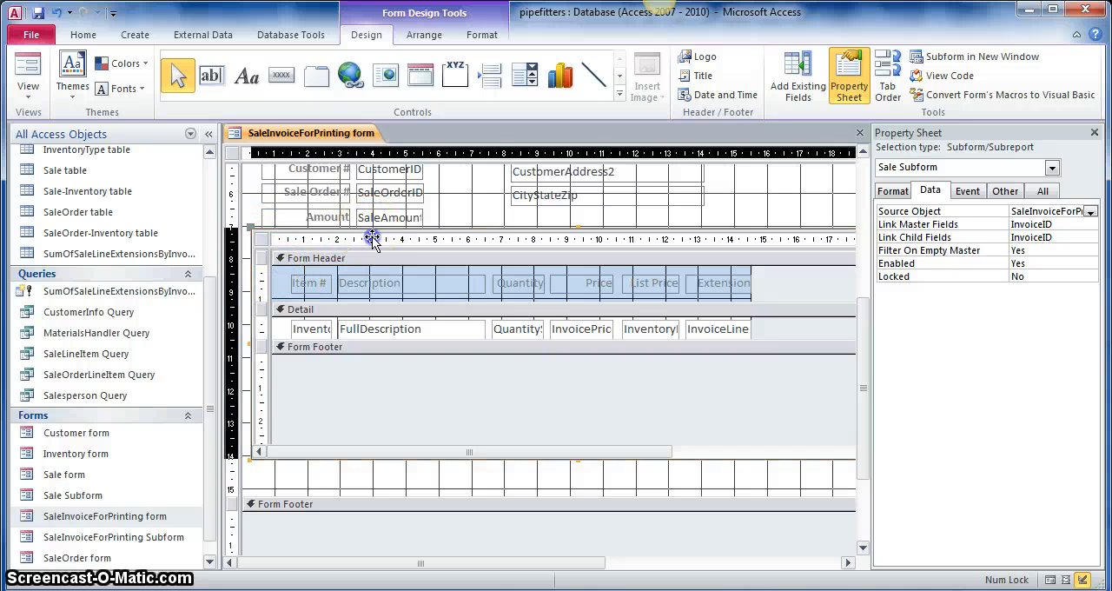
left_click_drag(370, 247, 371, 268)
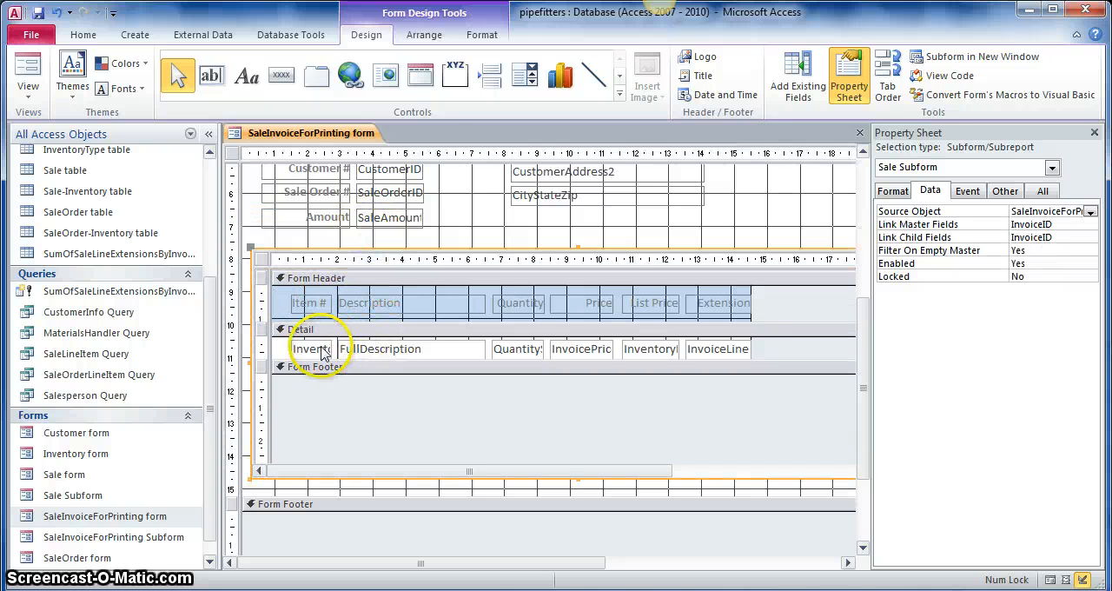
- Set Enabled to No and Locked to Yes for all six text boxes in the subform's Detail section
left_click_drag(284, 349, 760, 352)
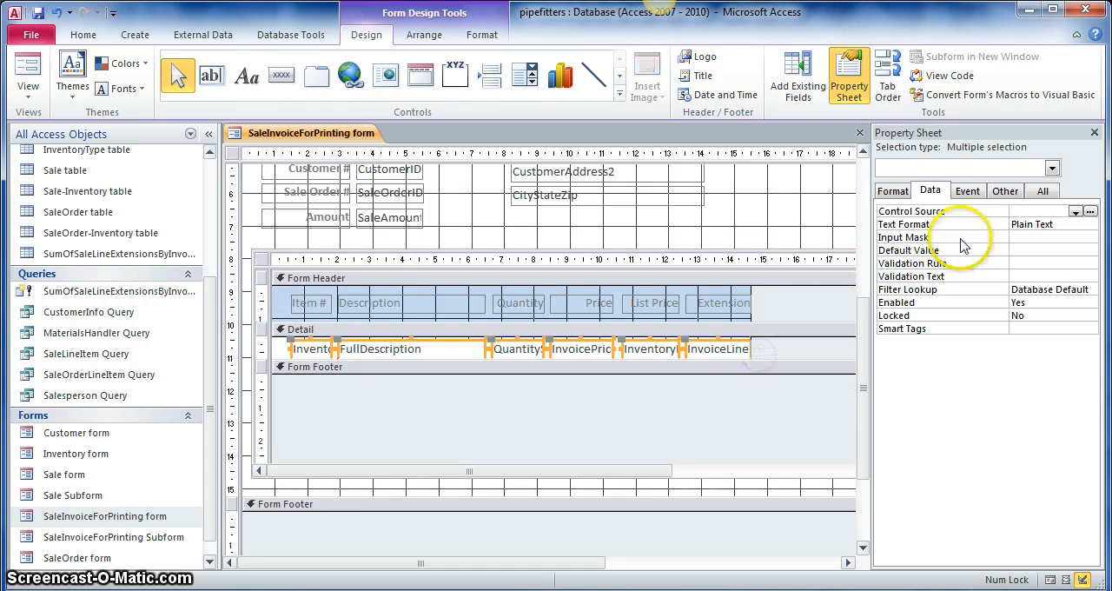
left_click(1089, 302)
left_click(1085, 327)
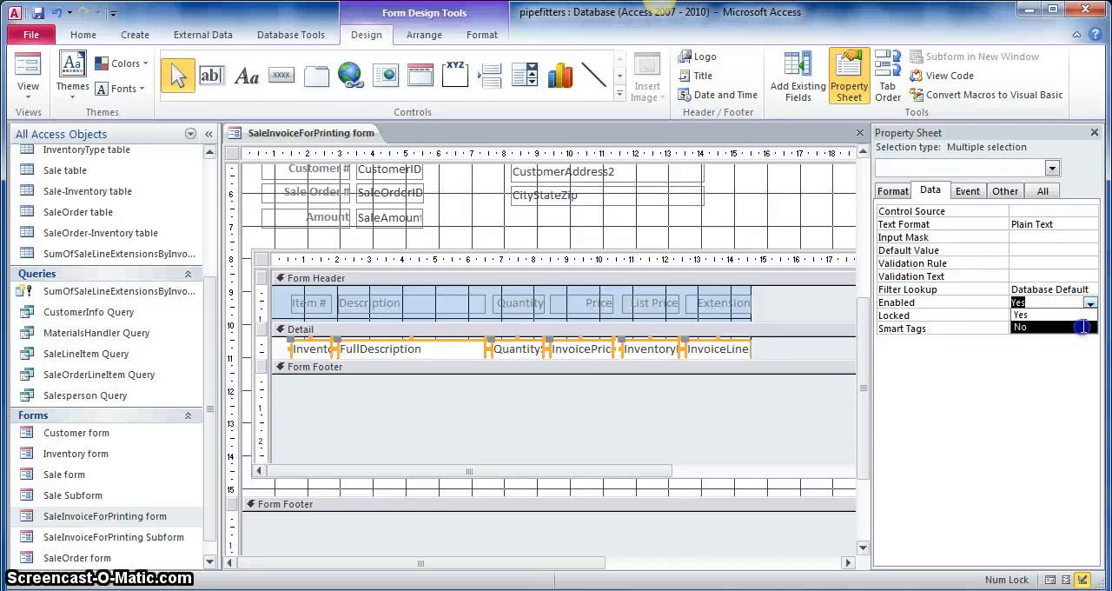
left_click(1089, 315)
left_click(1074, 327)
- Set Back Style and Border Style to Transparent for the six text boxes in the subform's Detail section
left_click(892, 190)
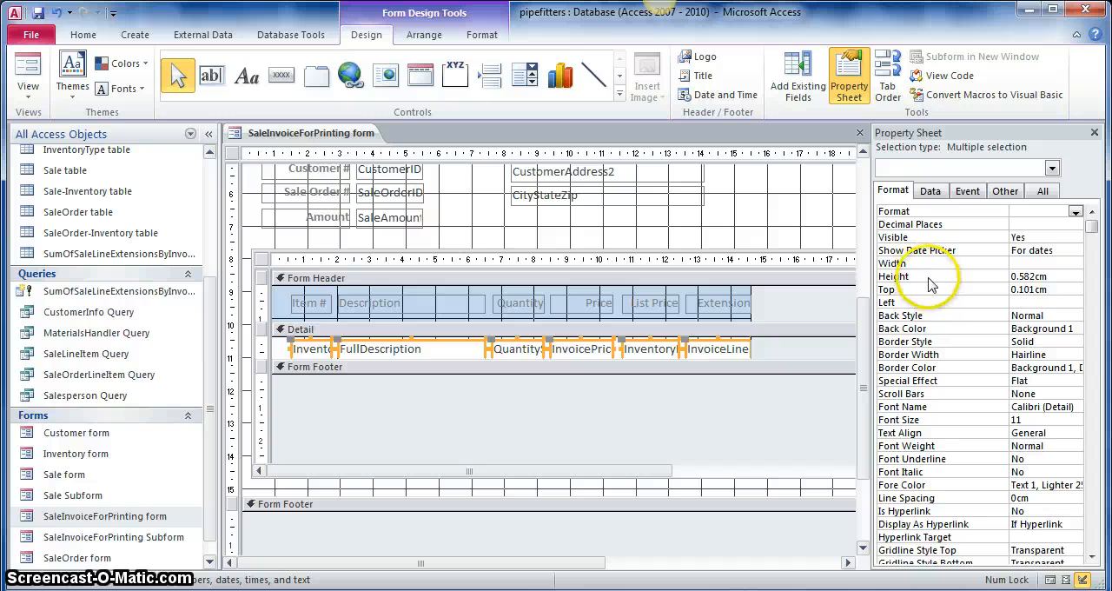
left_click(1076, 317)
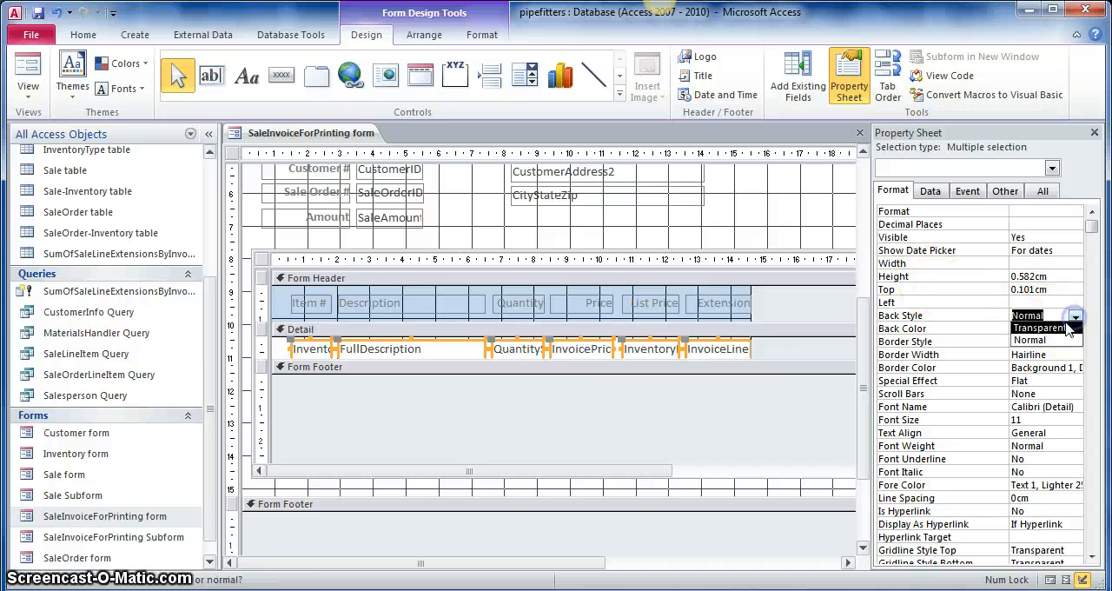
left_click(1047, 328)
left_click(1076, 343)
left_click(1064, 354)
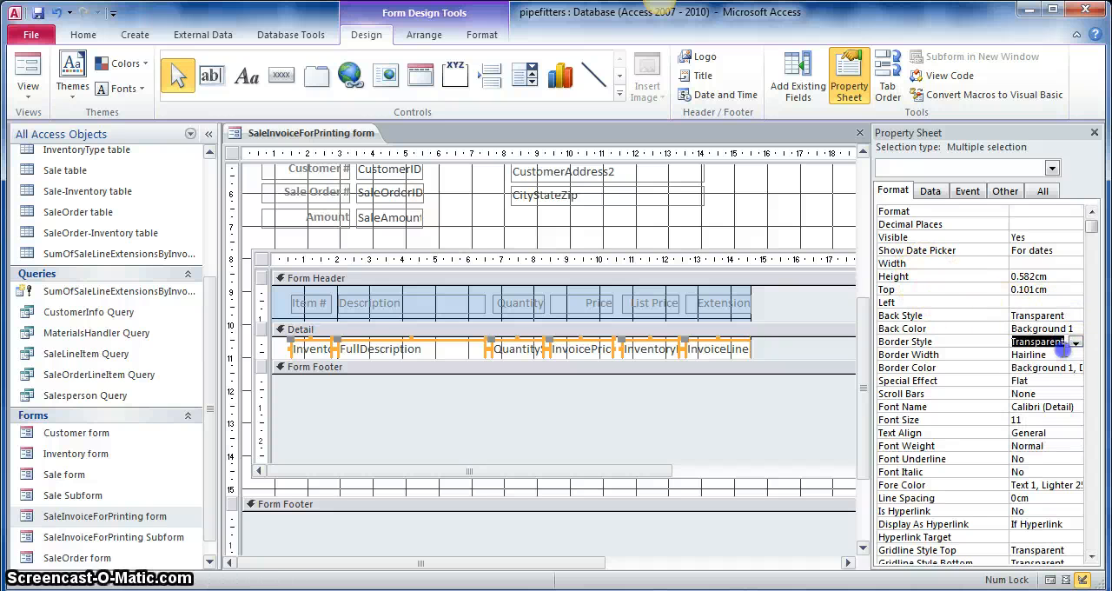
- Set Tab Stop to No for the six subform detail text boxes and close the Property Sheet
left_click(1042, 191)
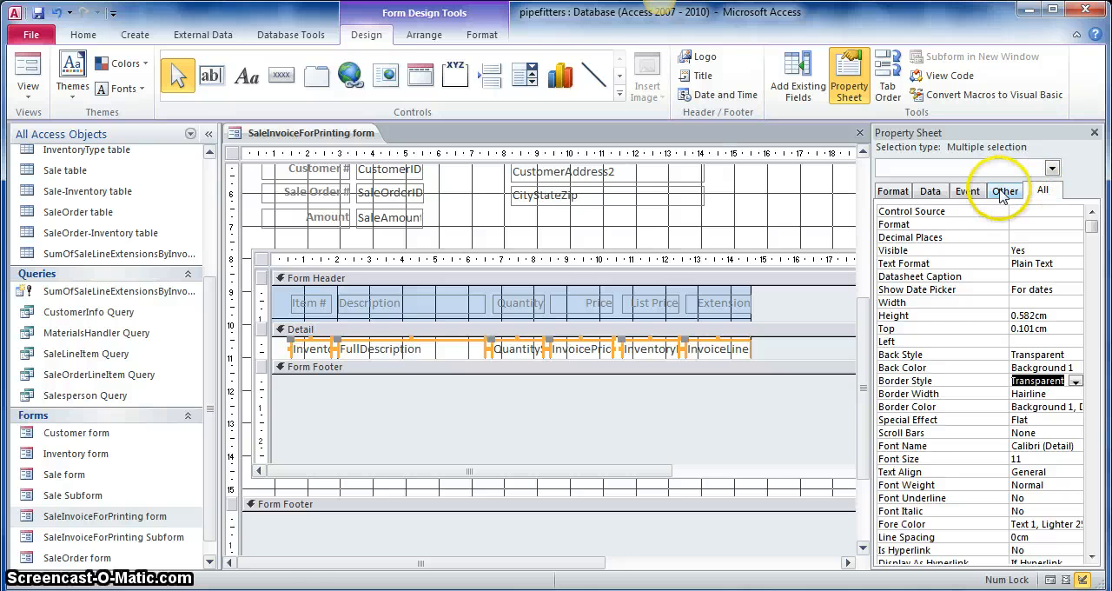
left_click(1004, 191)
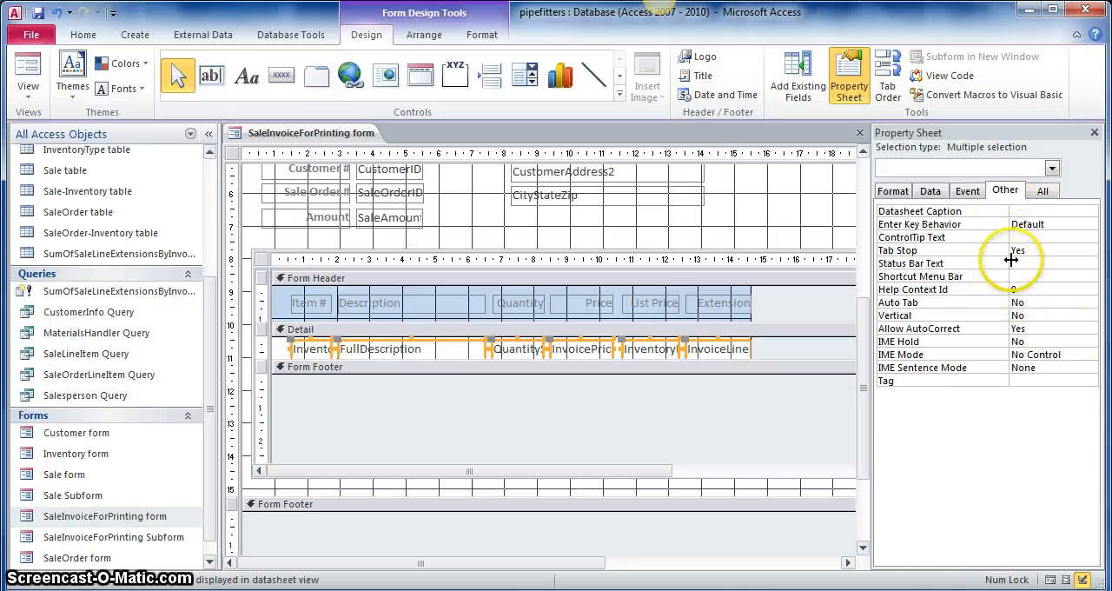
left_click(1090, 251)
left_click(1052, 276)
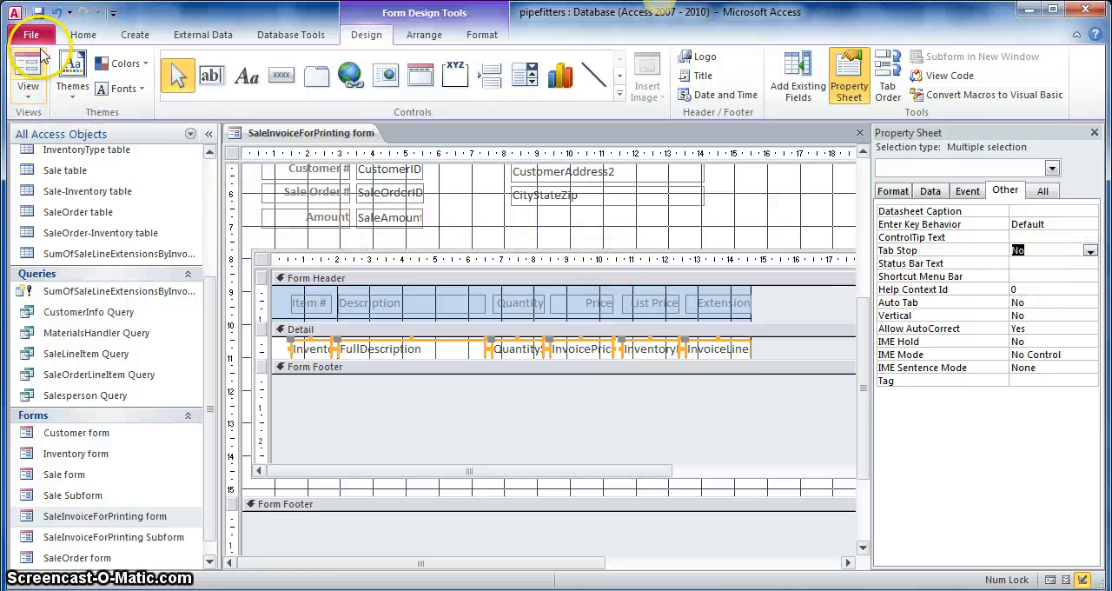
left_click(1094, 132)
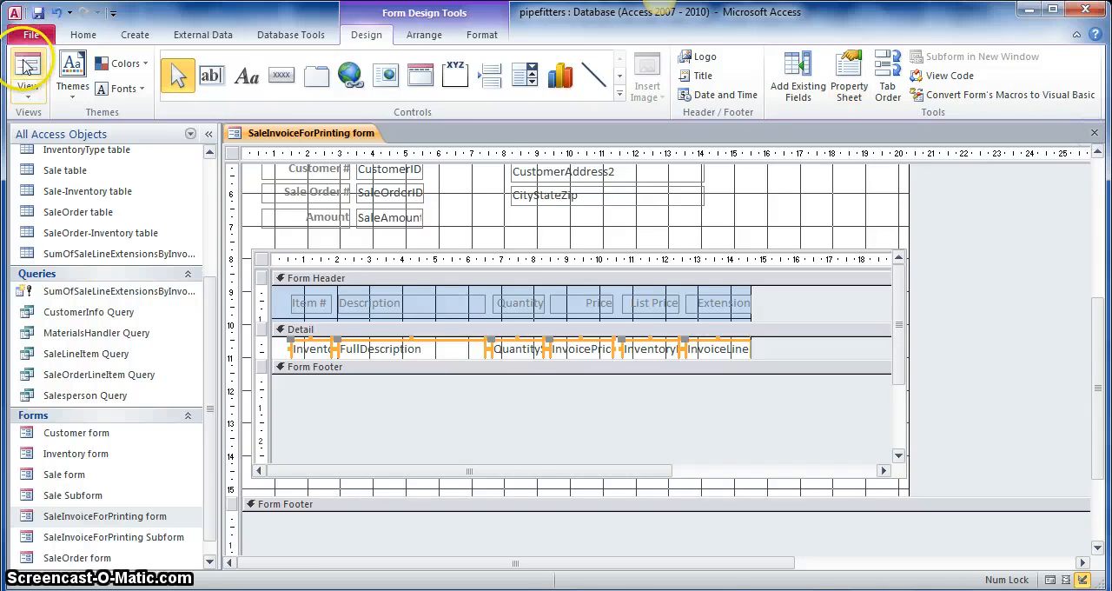
- Preview the invoice in Form View and return the form to Design View
left_click(28, 69)
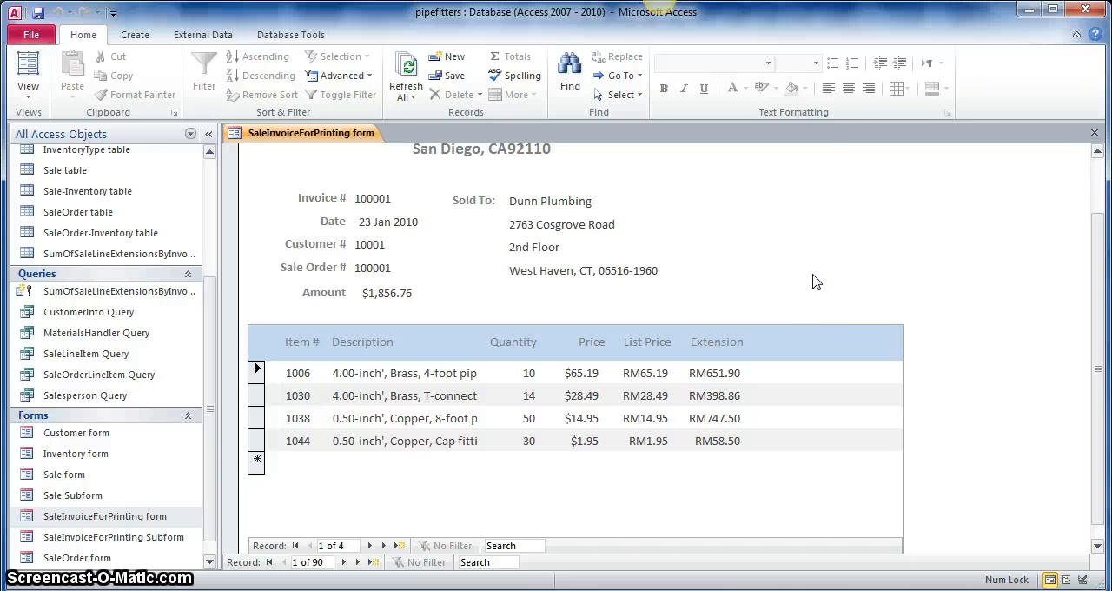
left_click(33, 76)
left_click(33, 80)
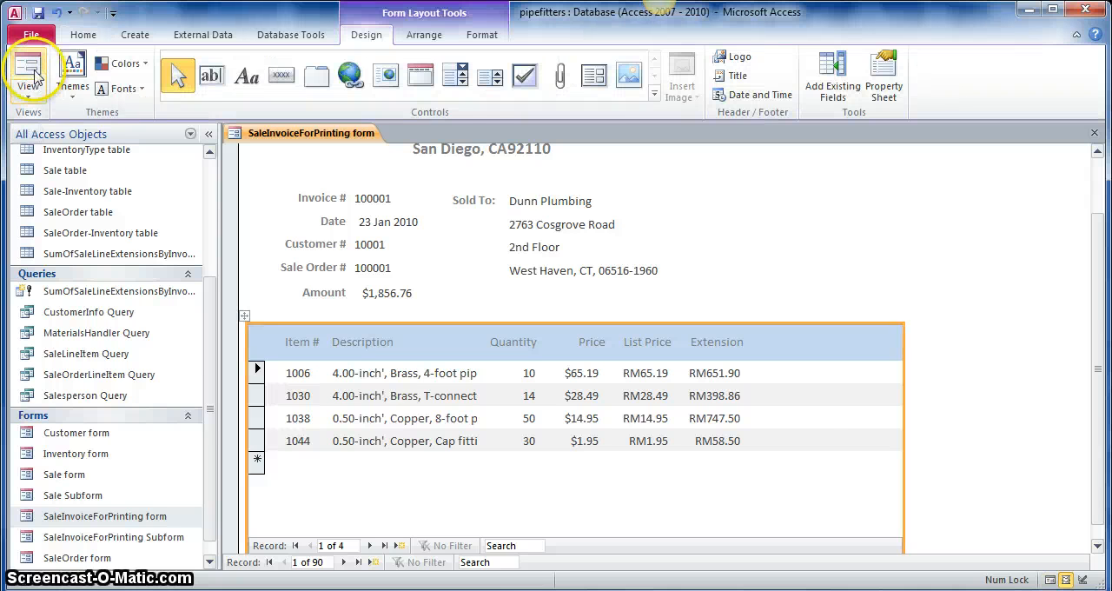
left_click(38, 89)
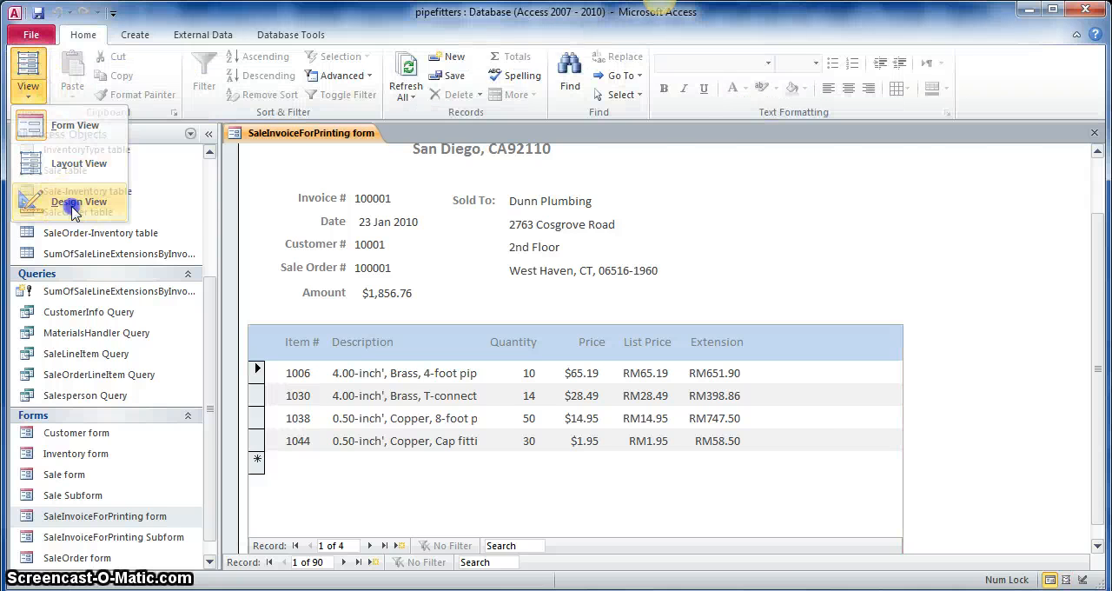
left_click(90, 204)
- Shorten the line-item subform by raising its lower edge to about 12.2 cm on the form's vertical ruler
scroll(720, 447, "down", 6)
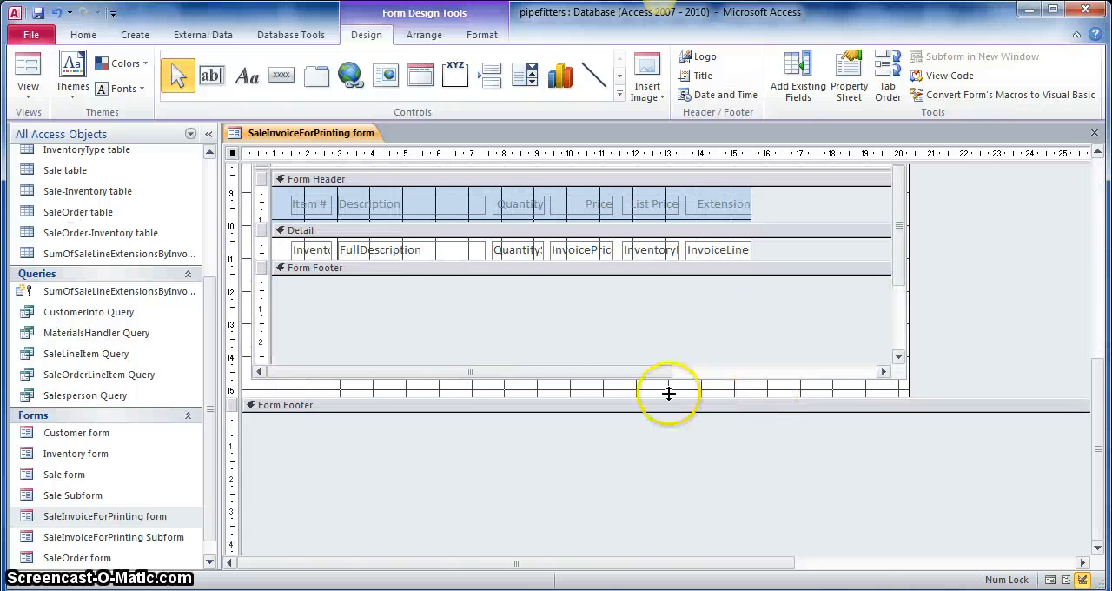
left_click(357, 369)
left_click(273, 305)
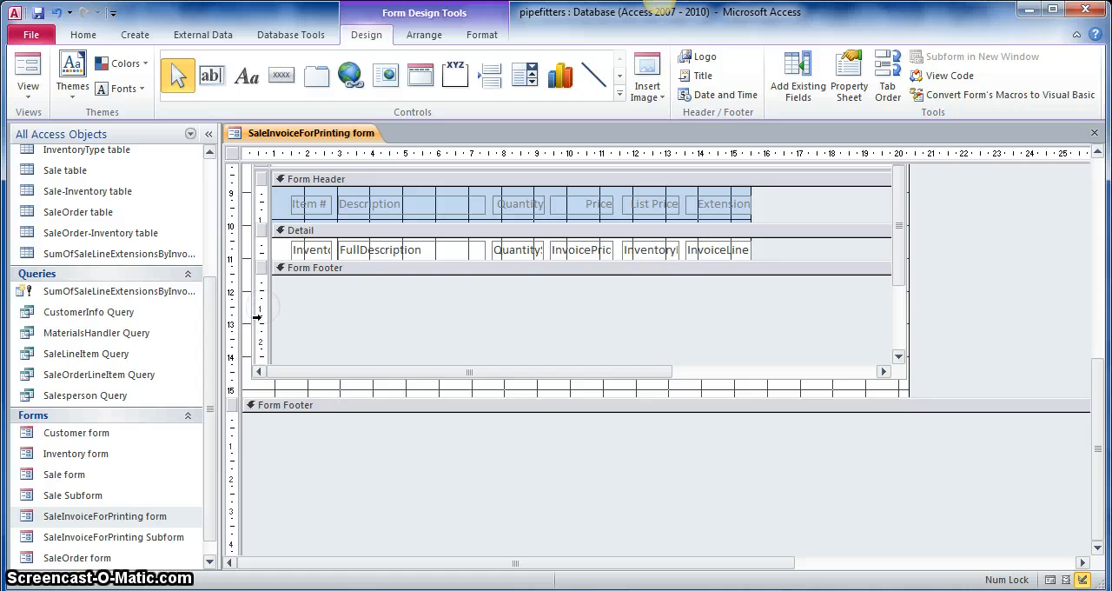
left_click(257, 319)
left_click(254, 187)
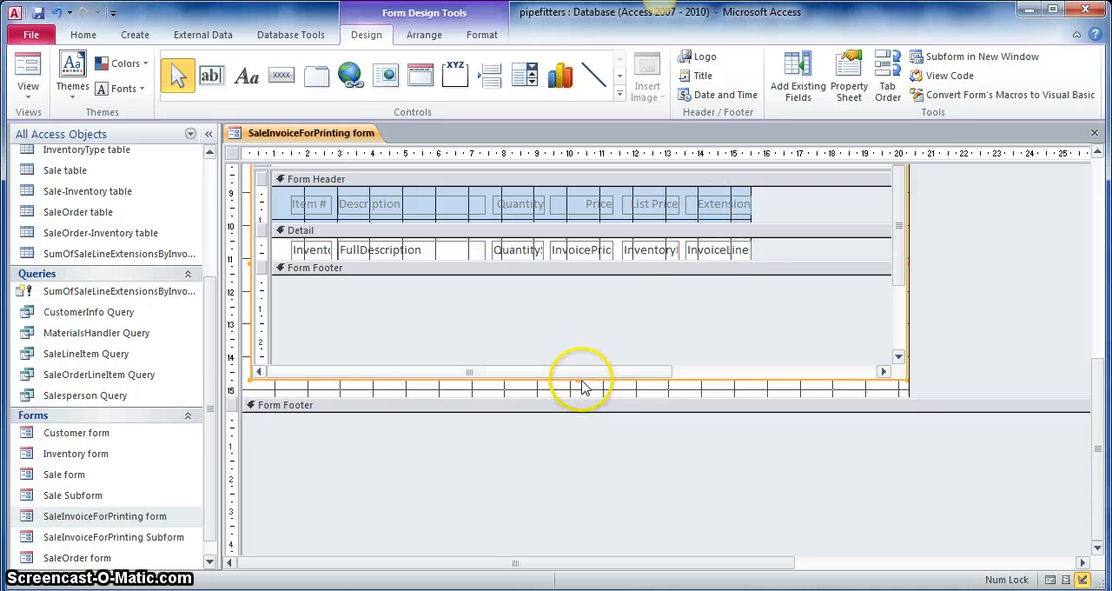
left_click_drag(577, 334, 584, 297)
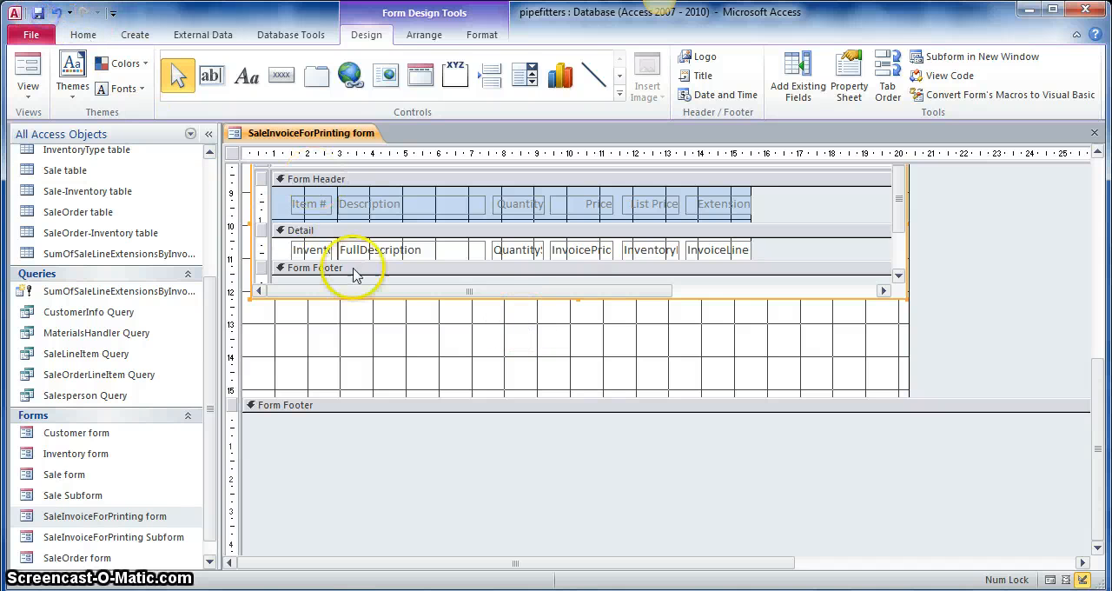
left_click(407, 345)
- Show the list of existing fields available for the invoice form
scroll(407, 345, "up", 2)
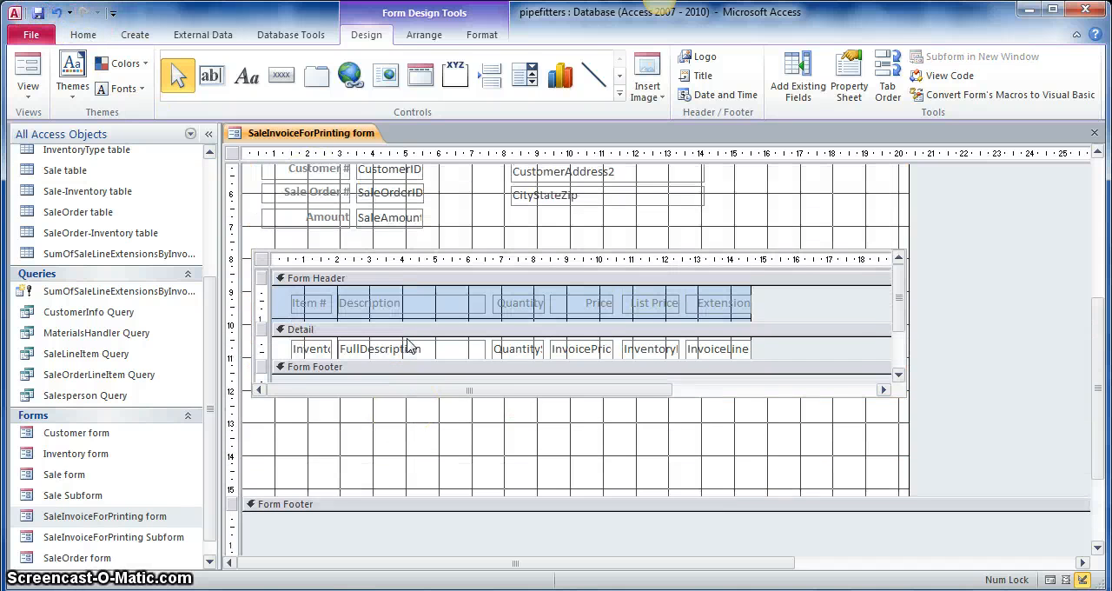
scroll(407, 345, "up", 3)
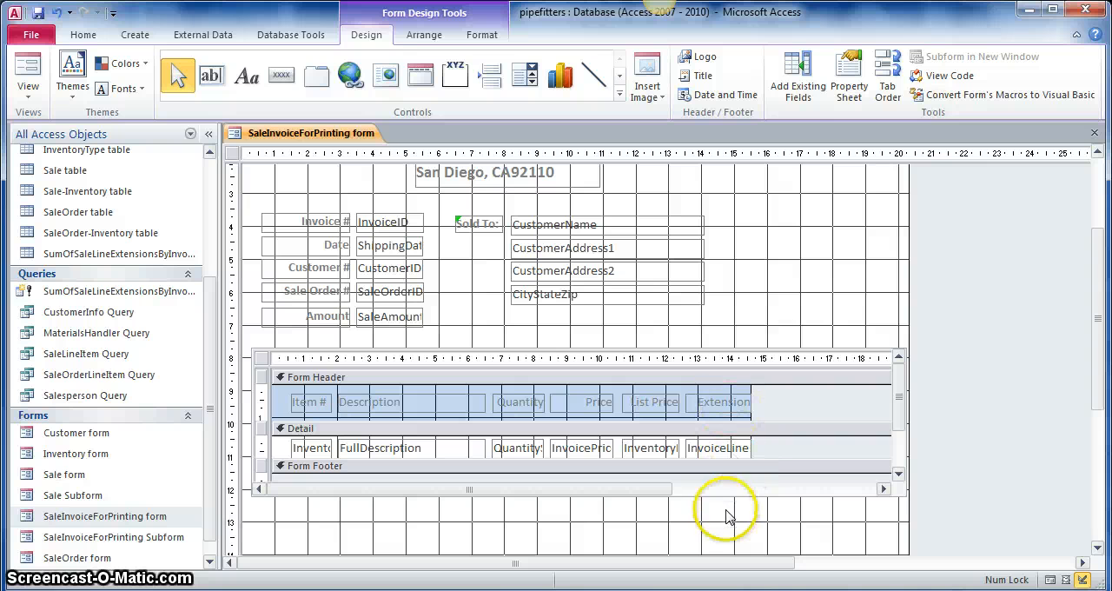
left_click(796, 78)
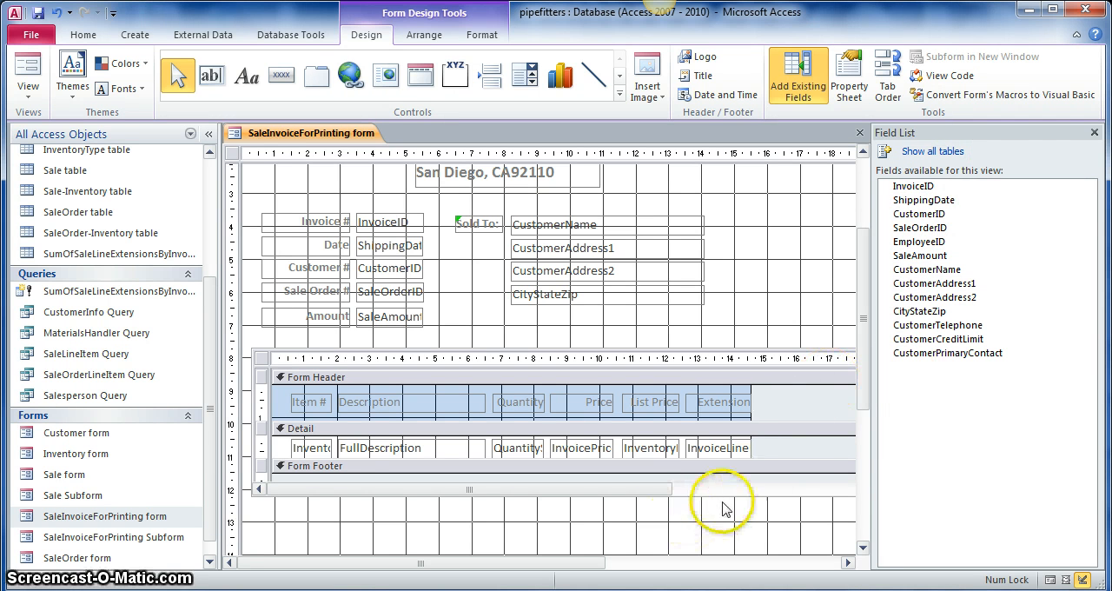
- Close the field list and open the Query Builder for the main invoice form's Record Source property
left_click(1093, 136)
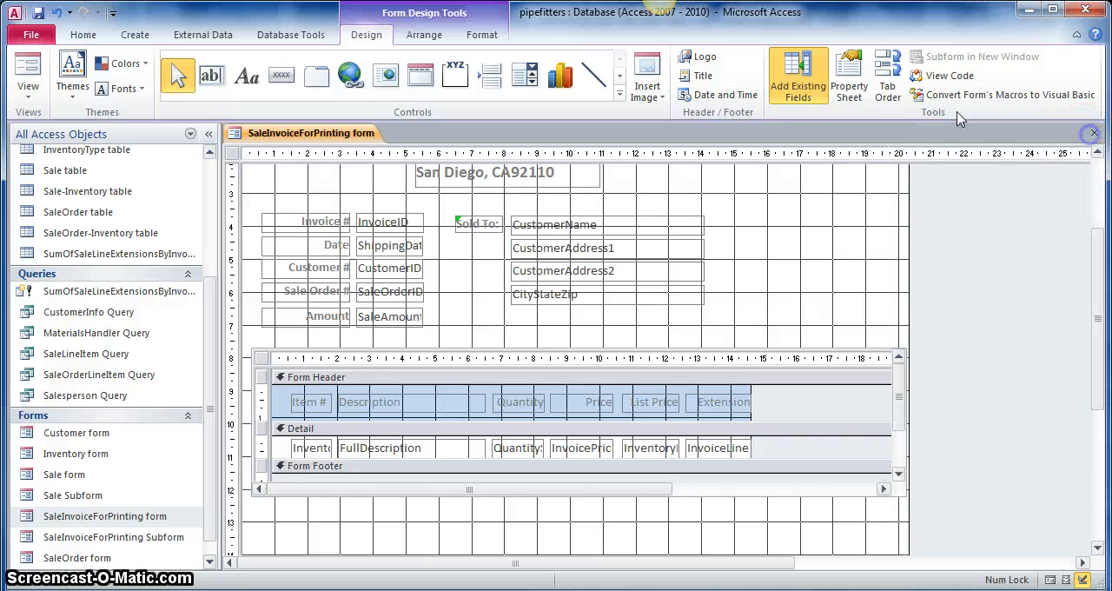
left_click(849, 82)
left_click(1052, 168)
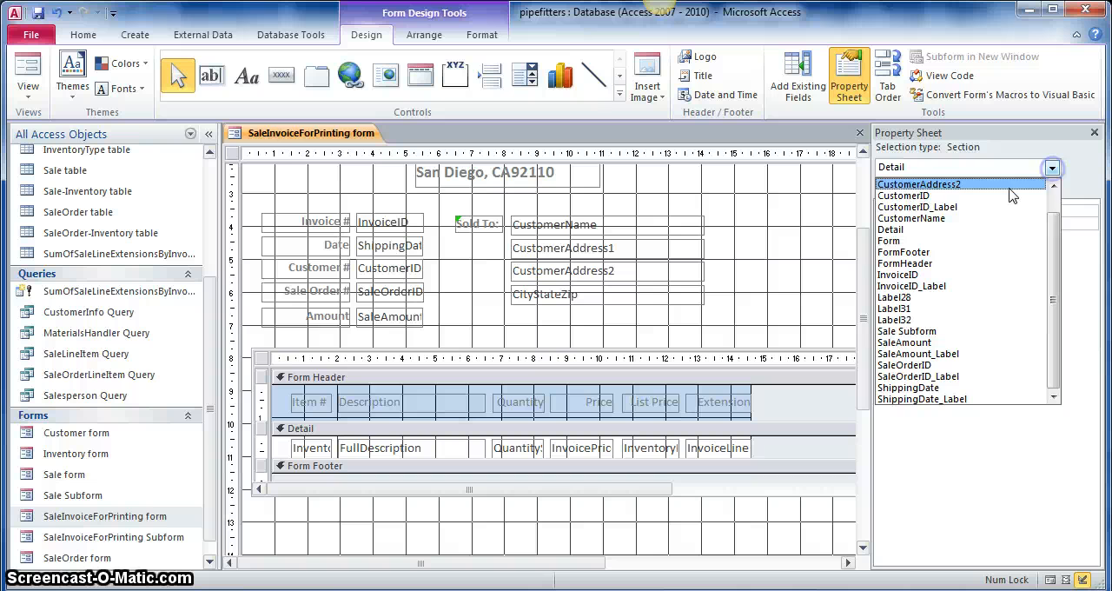
left_click(908, 242)
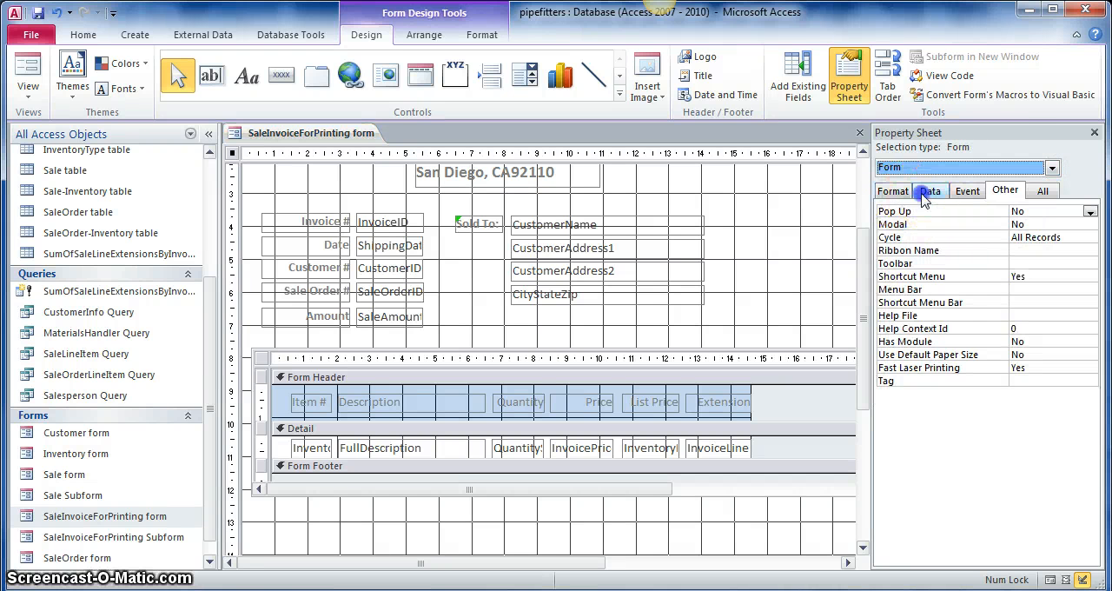
left_click(928, 190)
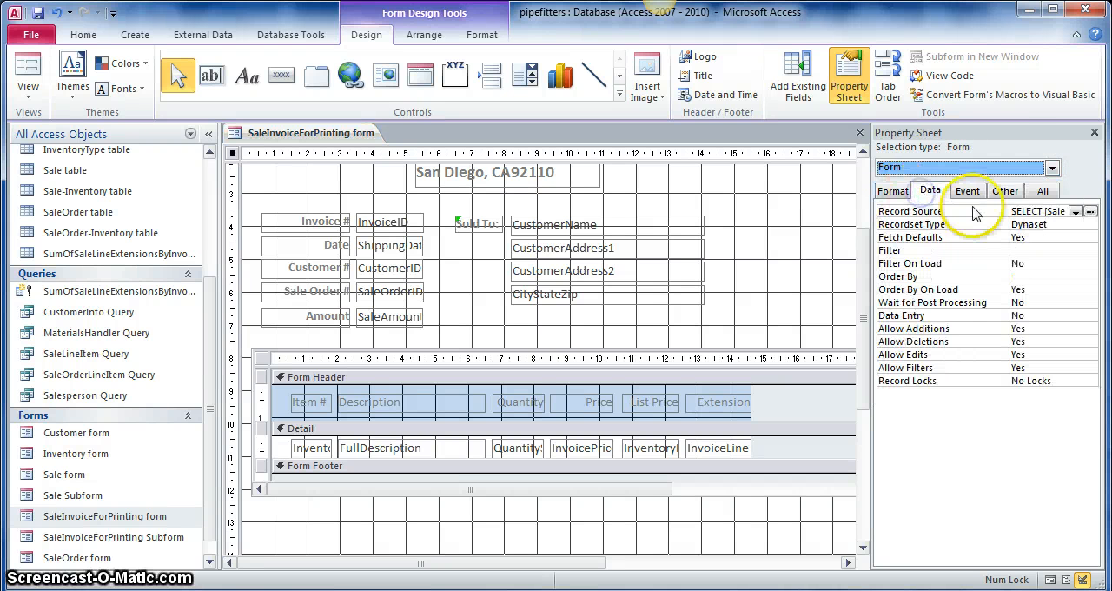
left_click(1091, 213)
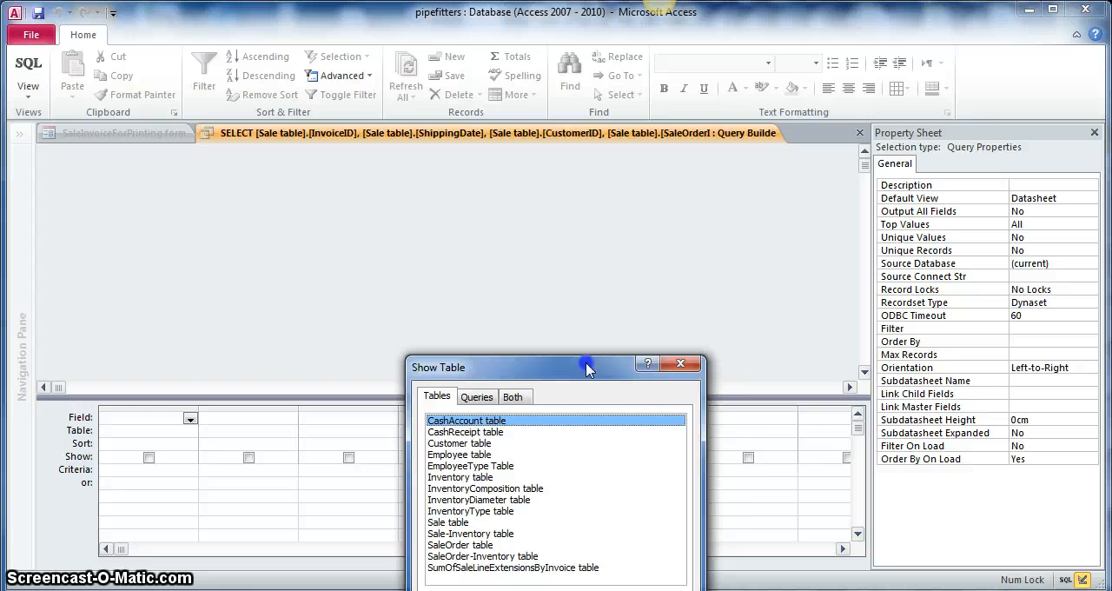
- Add the SumOfSaleLineExtensionsByInvoice table to the record source query and close the Show Table dialog
left_click_drag(586, 369, 634, 231)
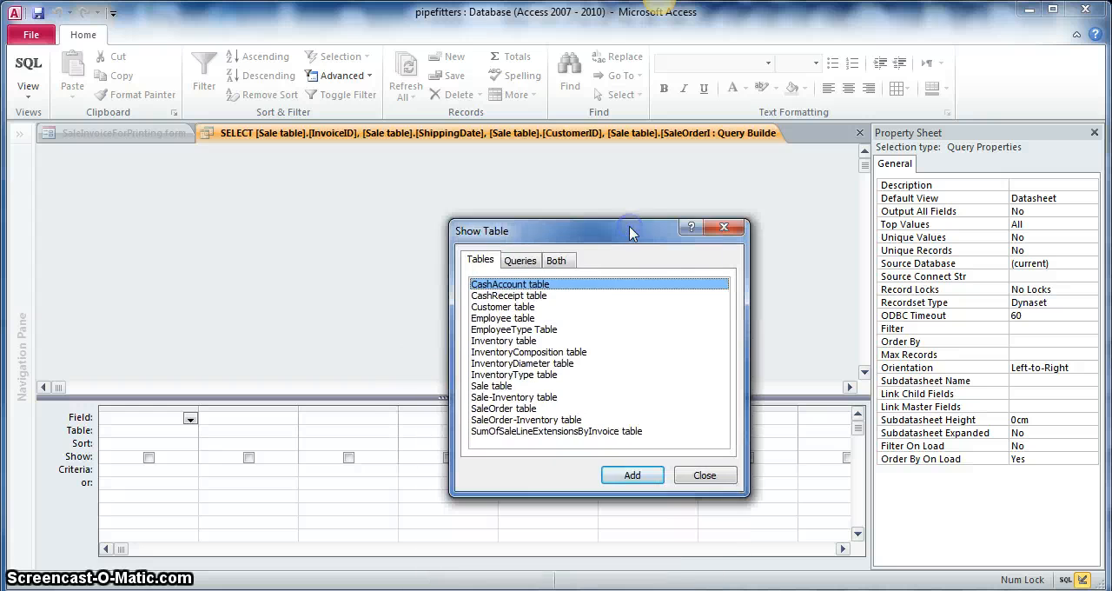
left_click(522, 262)
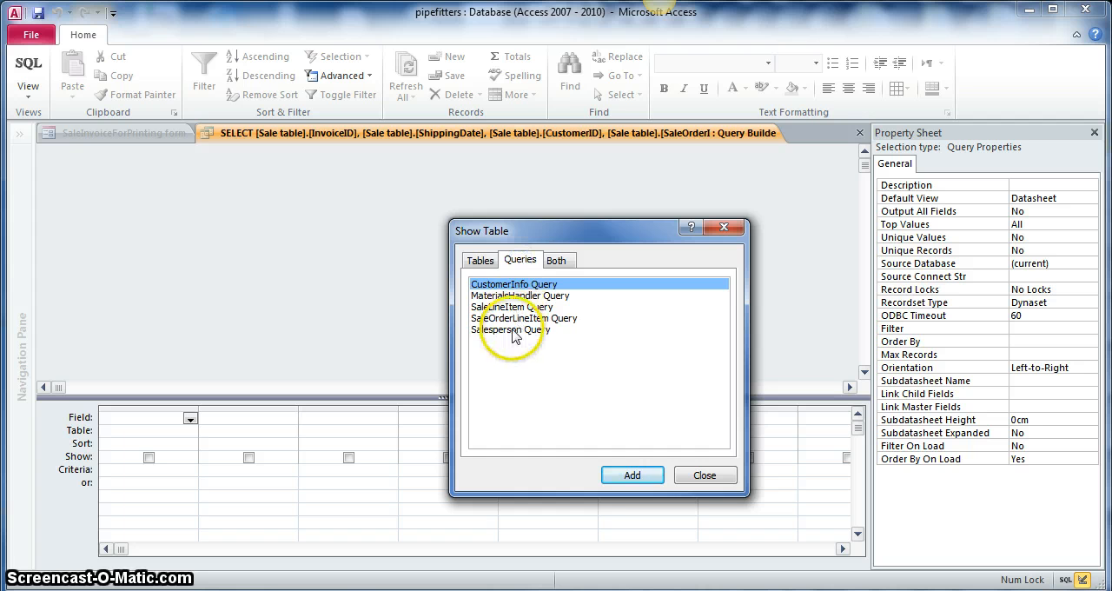
left_click(482, 263)
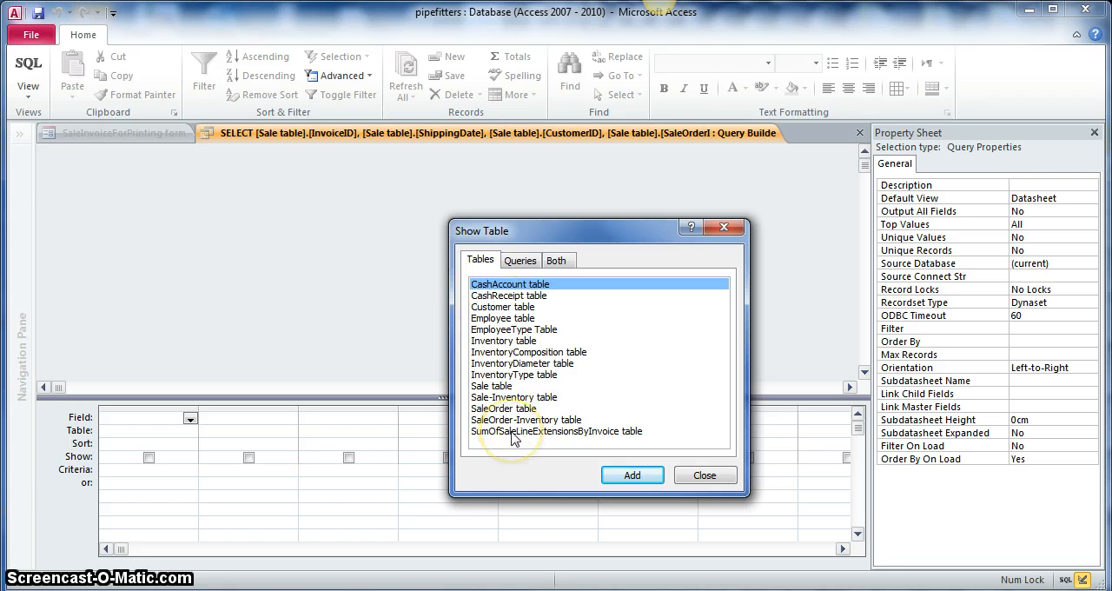
left_click(589, 441)
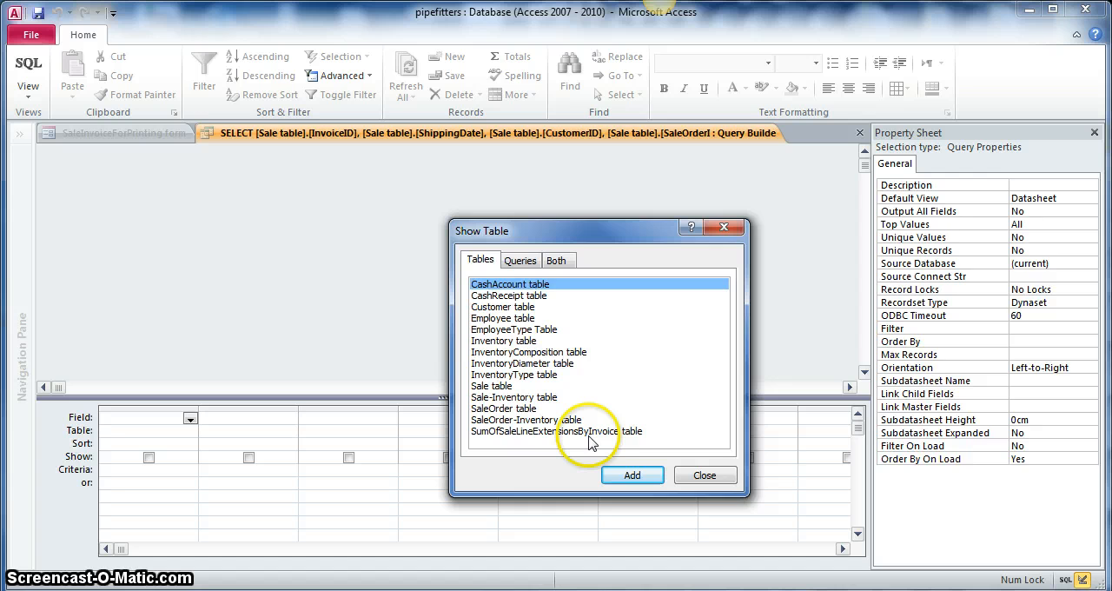
double_click(589, 432)
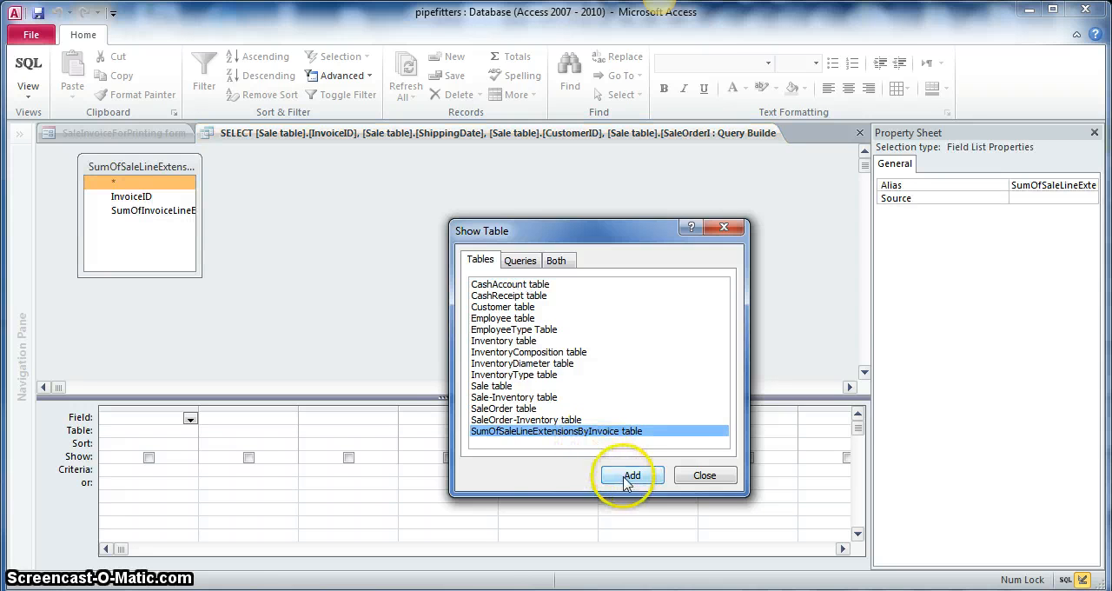
left_click(704, 475)
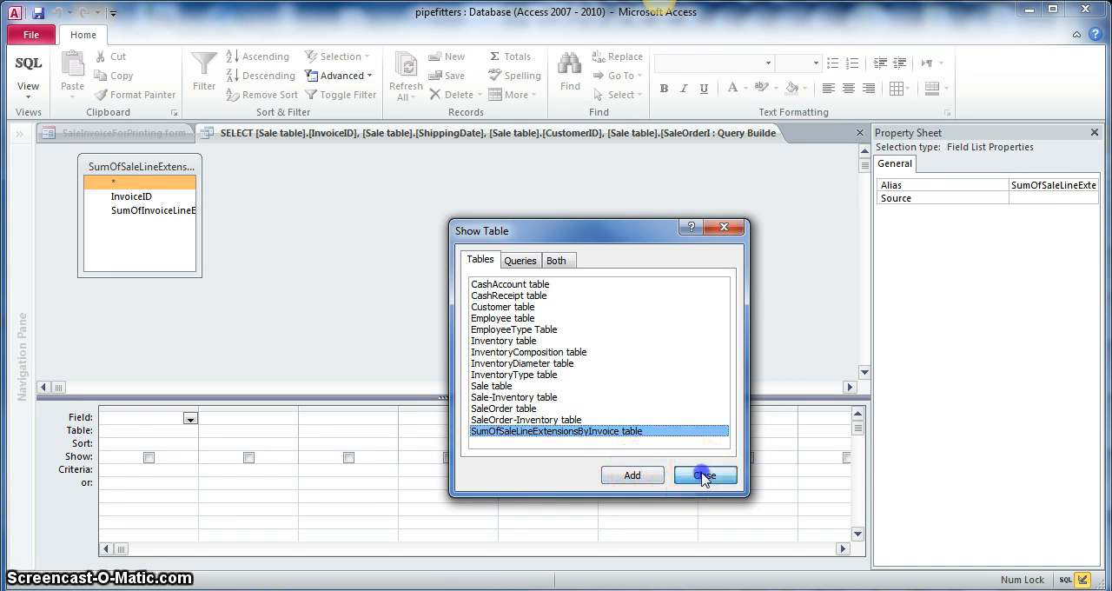